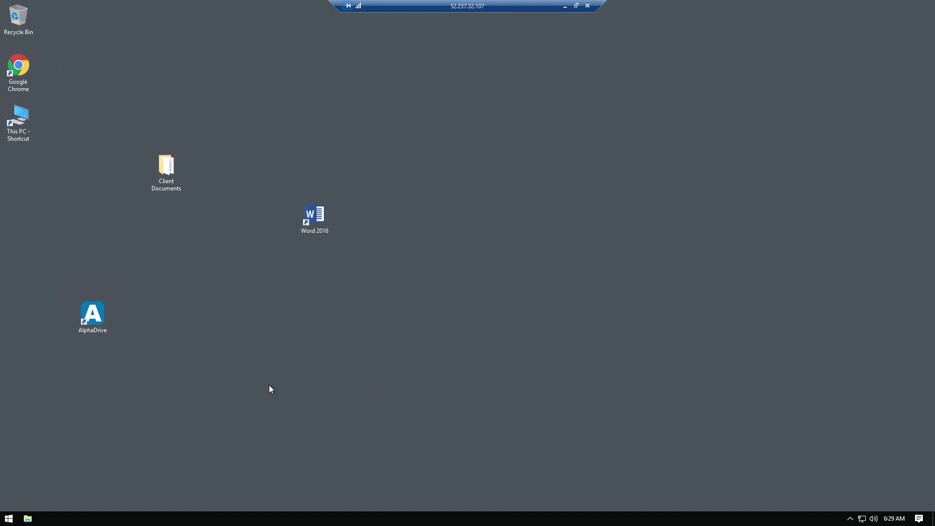
Step: Launch AlphaDrive and submit the Clio sign-in with the account e-mail and password
double_click(99, 319)
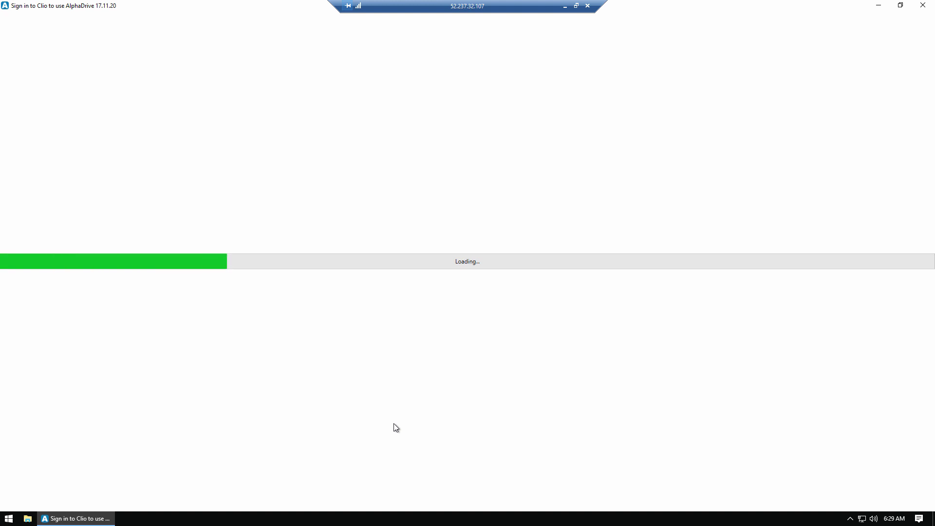
left_click(257, 137)
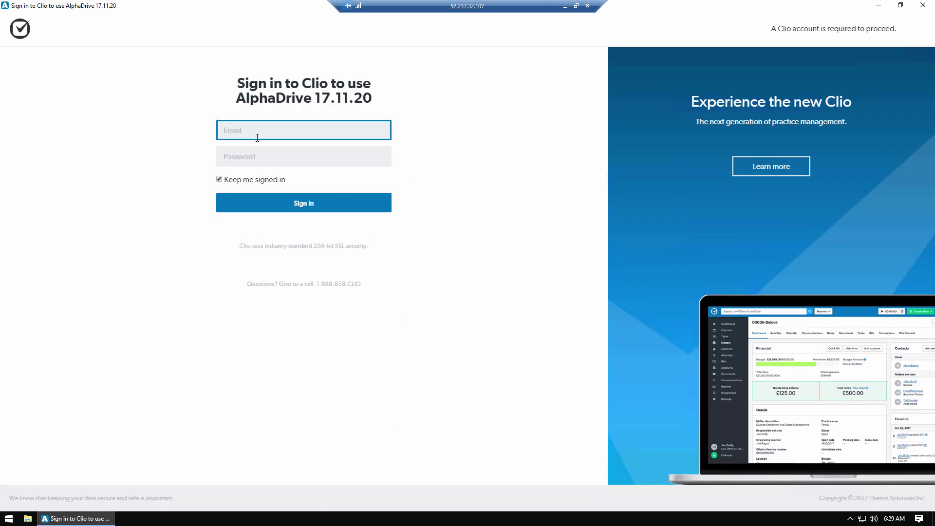
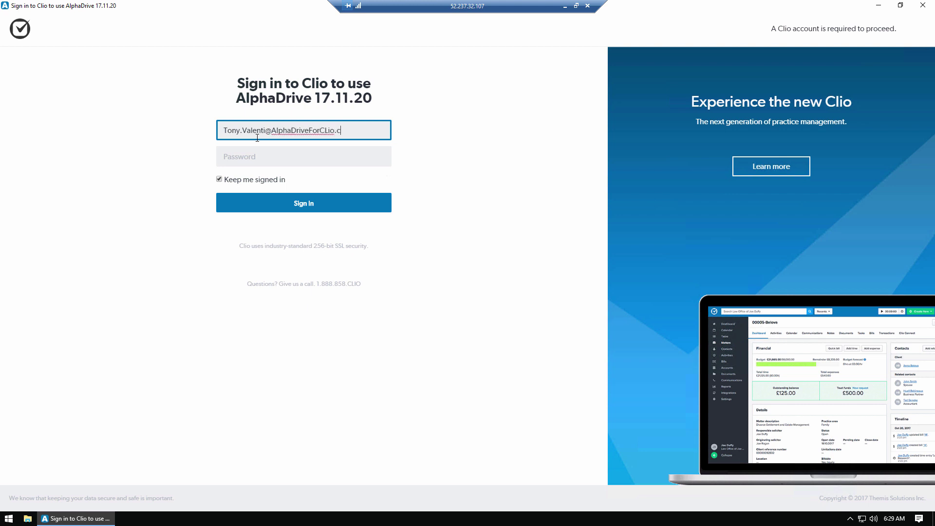
key("Tab")
type("•••••••••••")
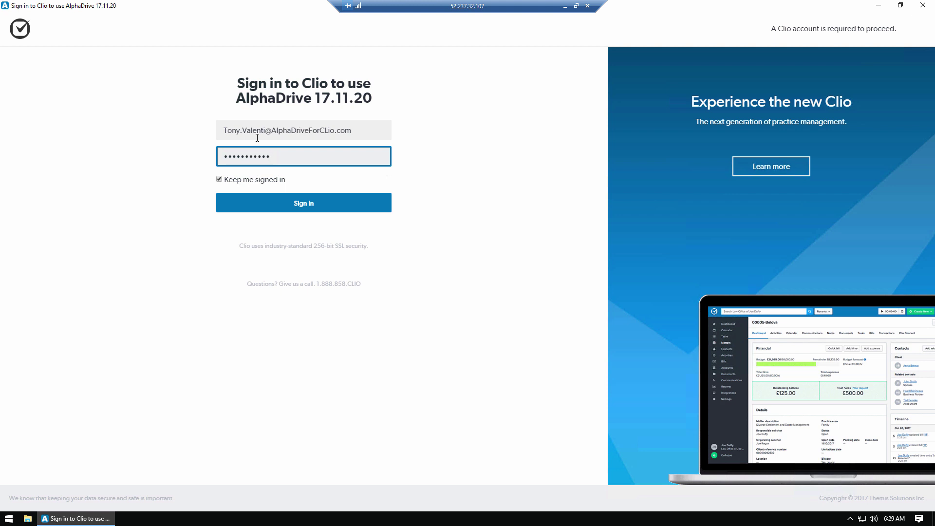
key("Return")
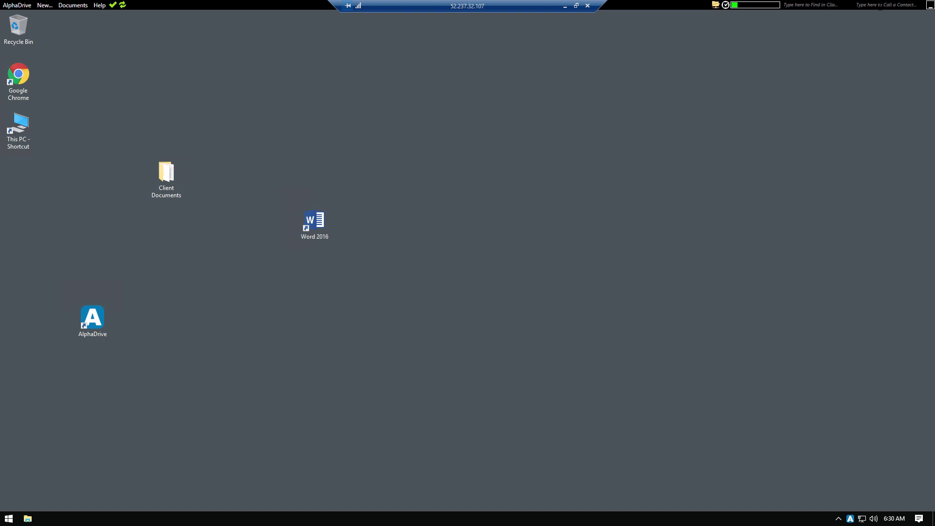
Step: Minimize AlphaDrive to the system tray, then restore its bar from the hidden tray icons
left_click(930, 6)
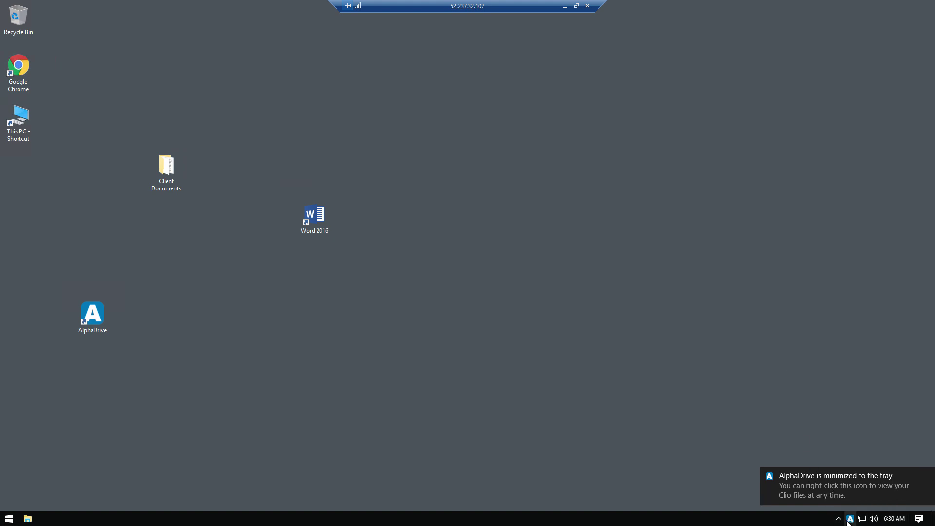
left_click(927, 477)
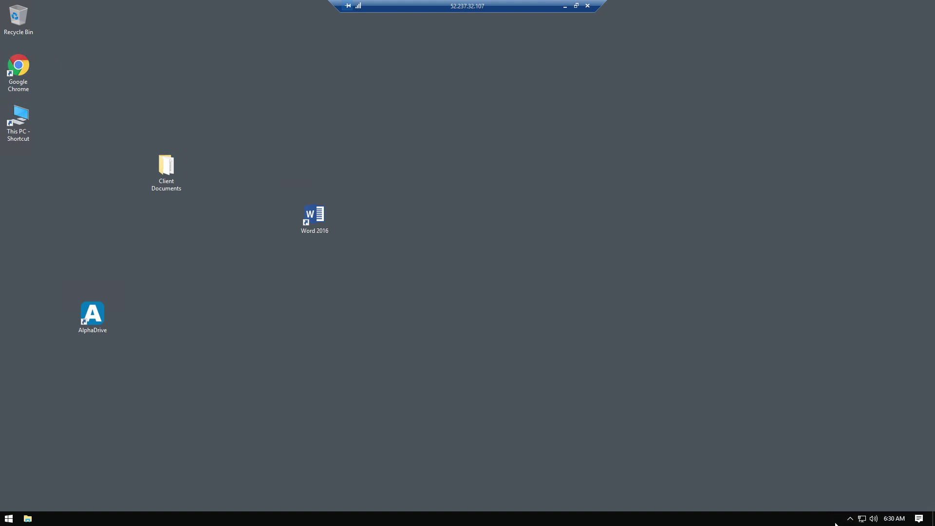
left_click(850, 518)
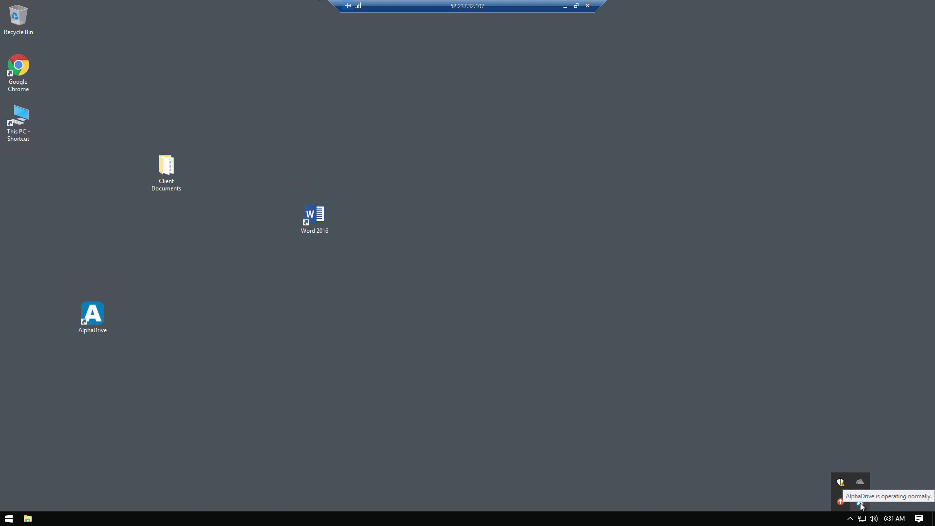
left_click(861, 506)
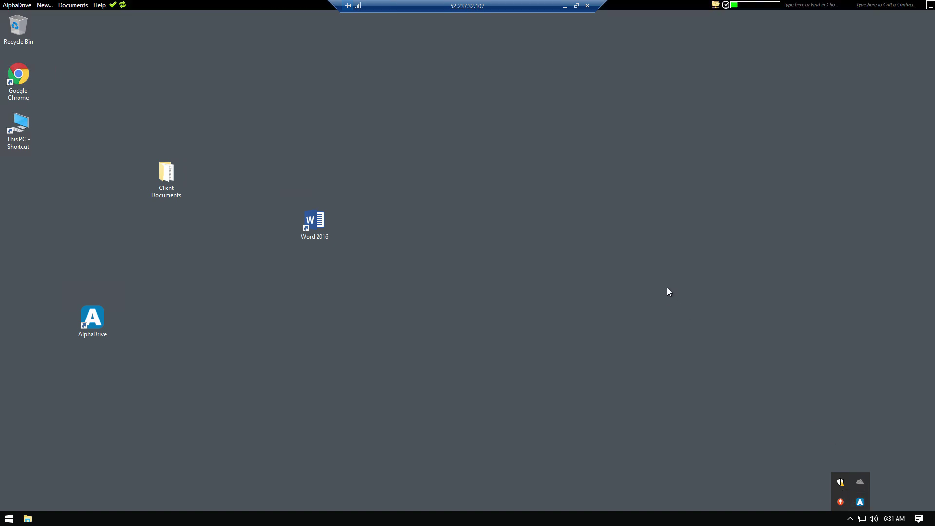
left_click(718, 82)
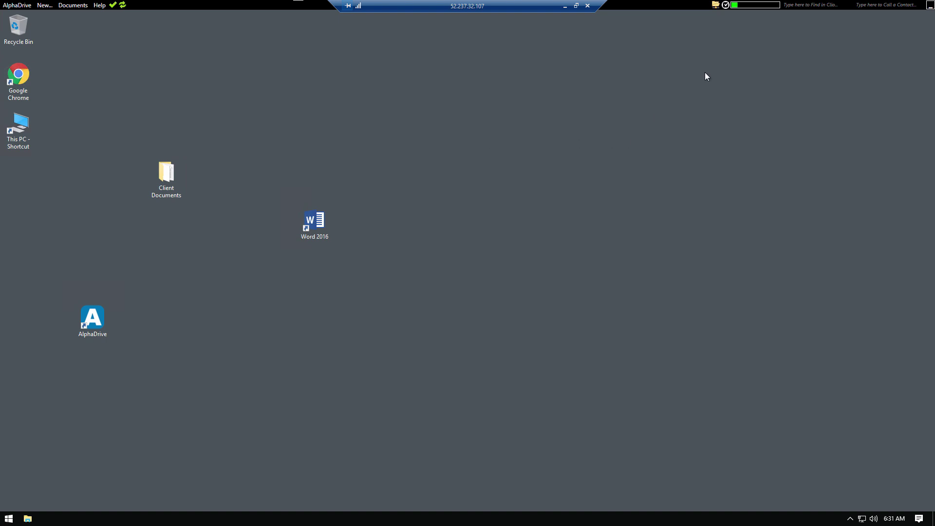
left_click(714, 6)
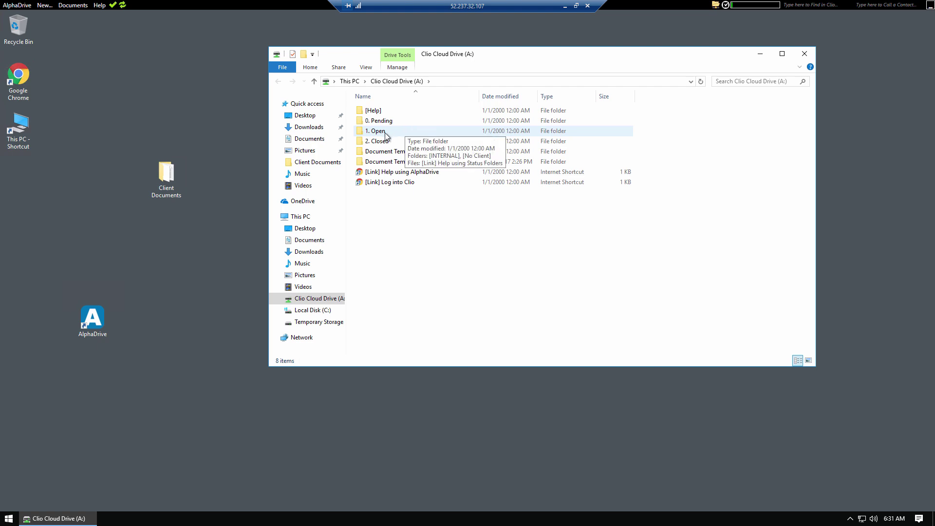
double_click(397, 130)
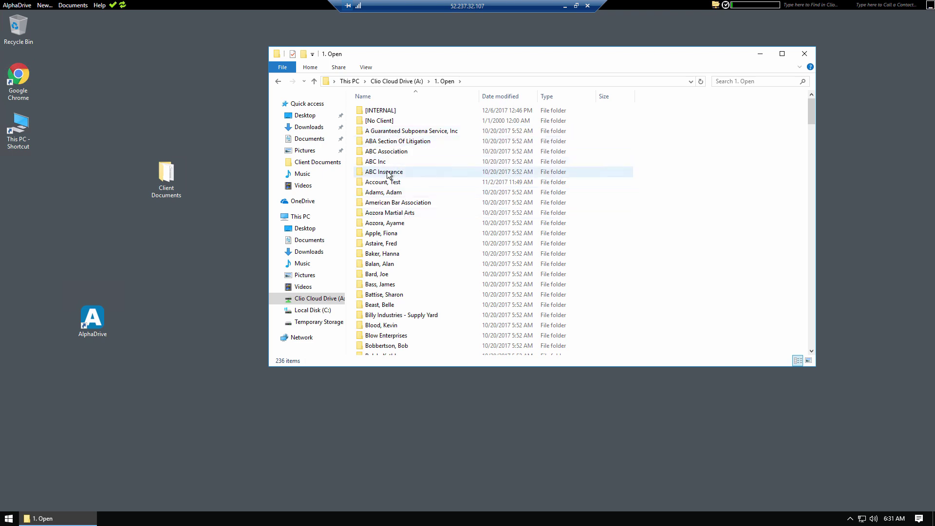
mouse_move(385, 175)
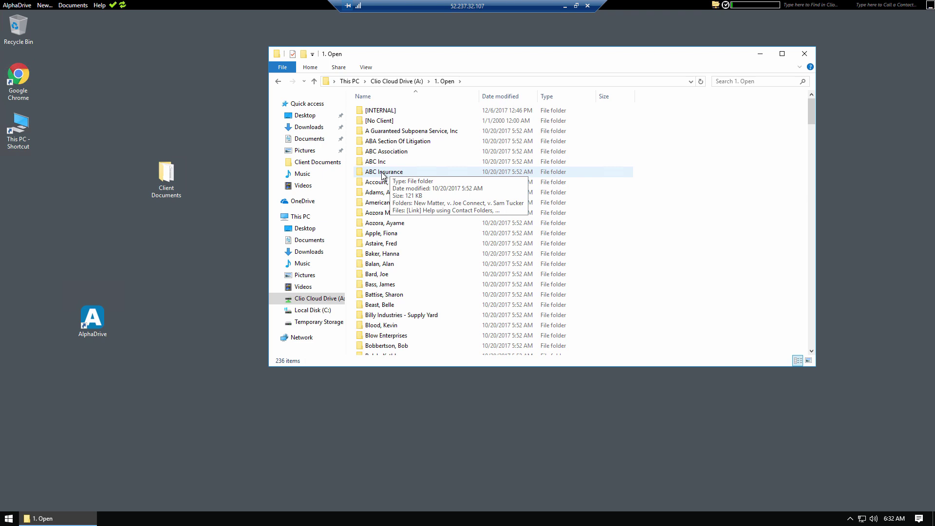
double_click(383, 173)
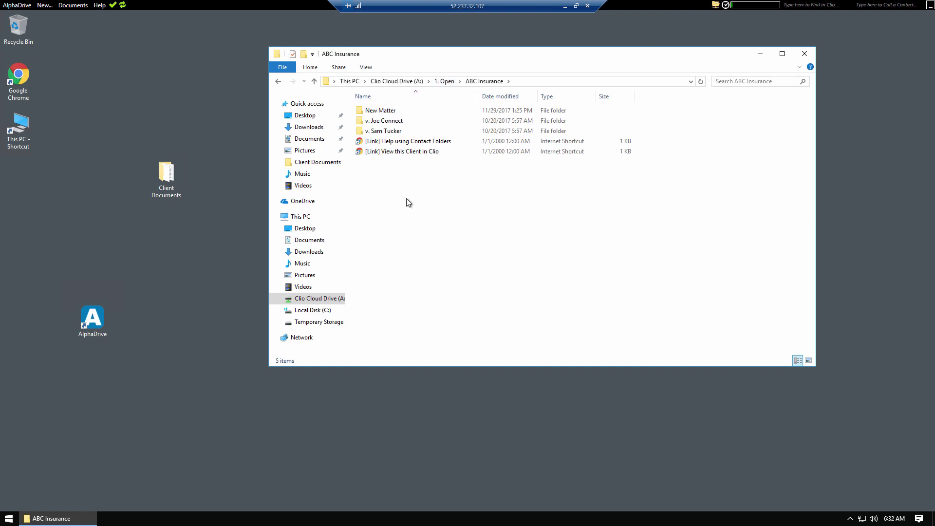
double_click(390, 131)
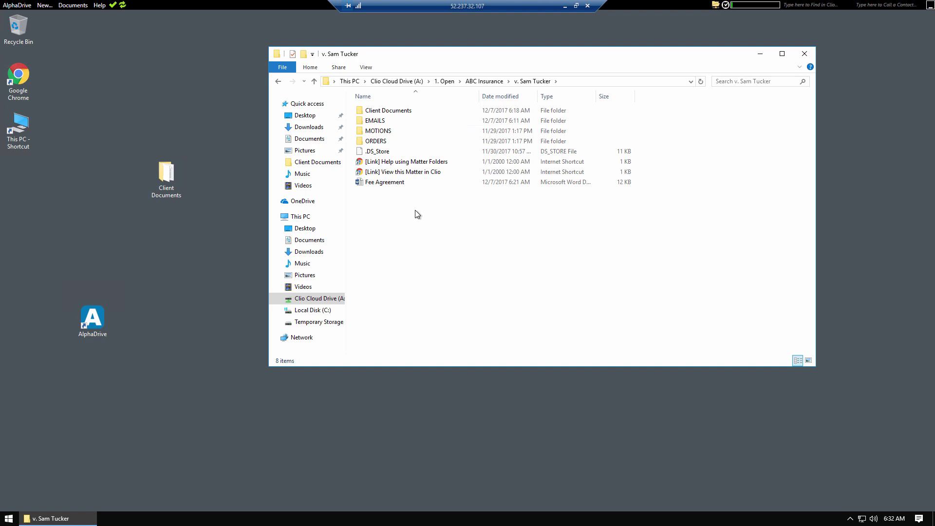
double_click(397, 174)
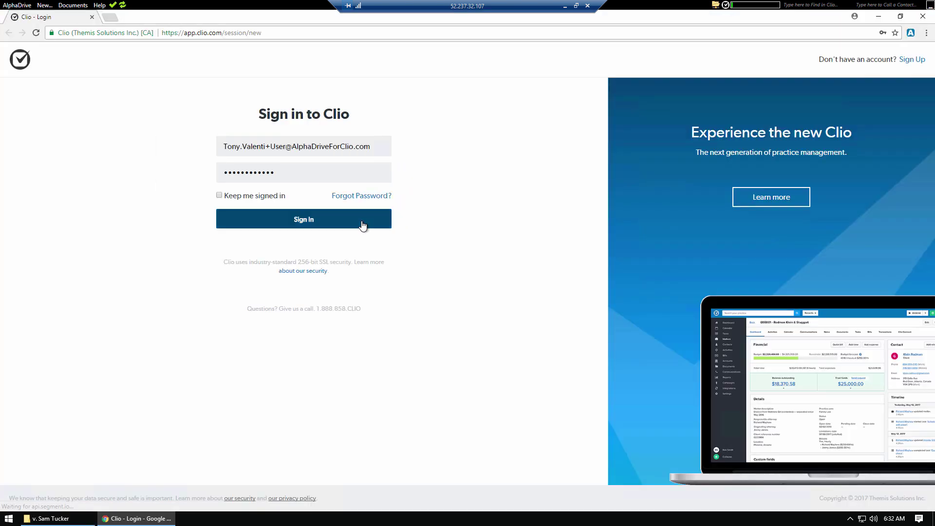
Step: Sign in to Clio, show the 00580-ABC Insurance Documents tab, and snap Chrome to the right half
left_click(362, 224)
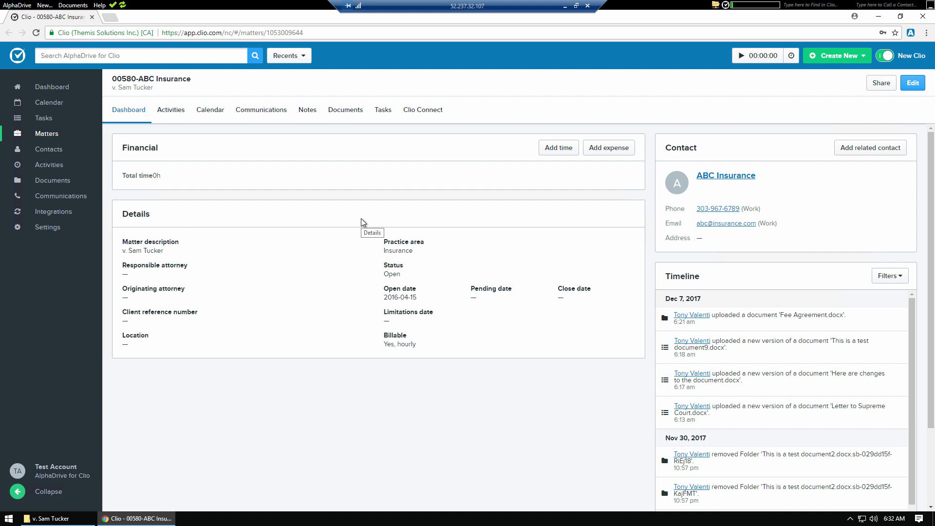
left_click(336, 119)
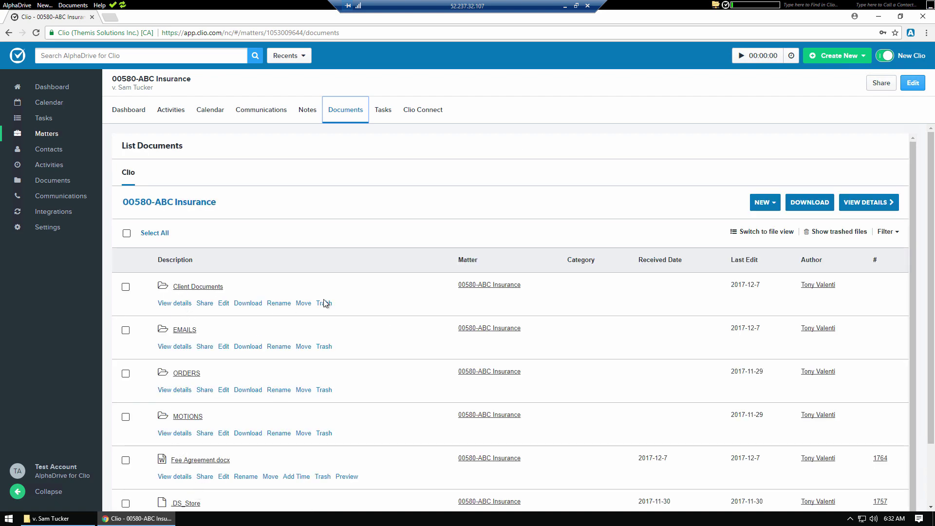
key("super+Right")
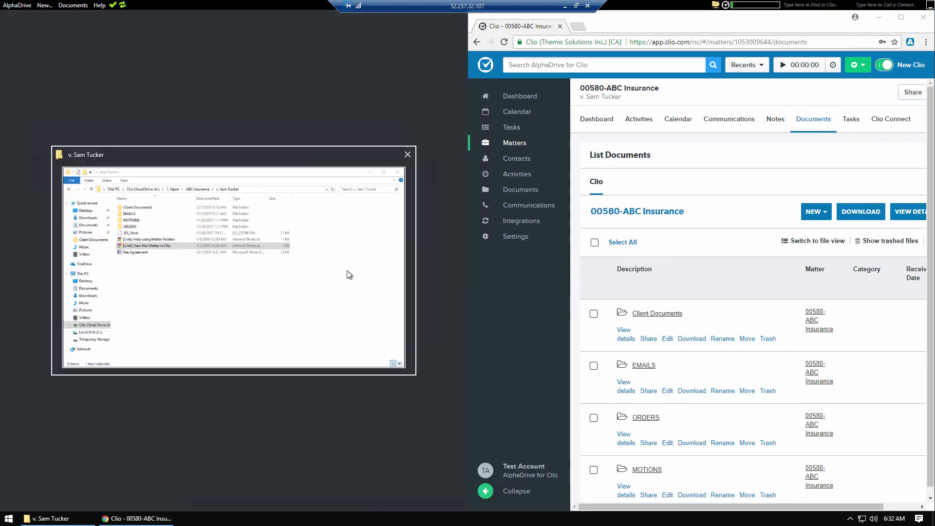
left_click(347, 271)
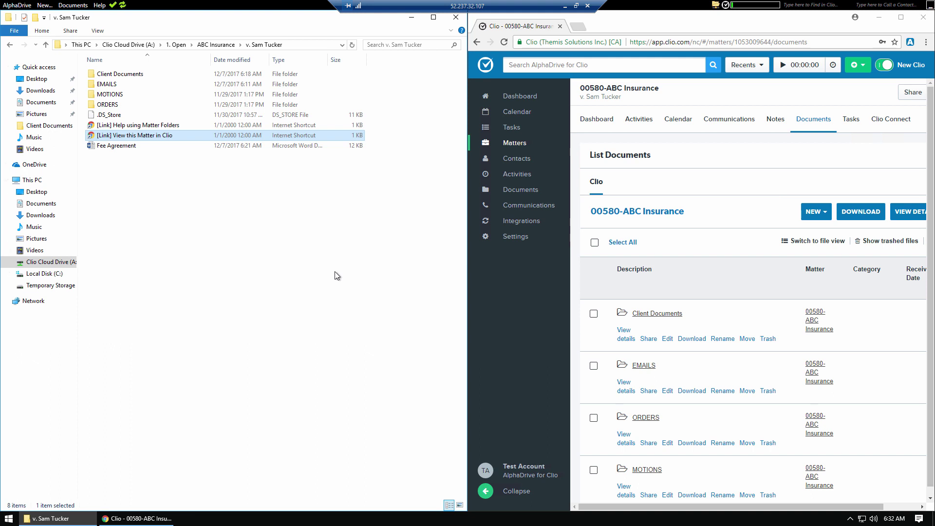
left_click(222, 239)
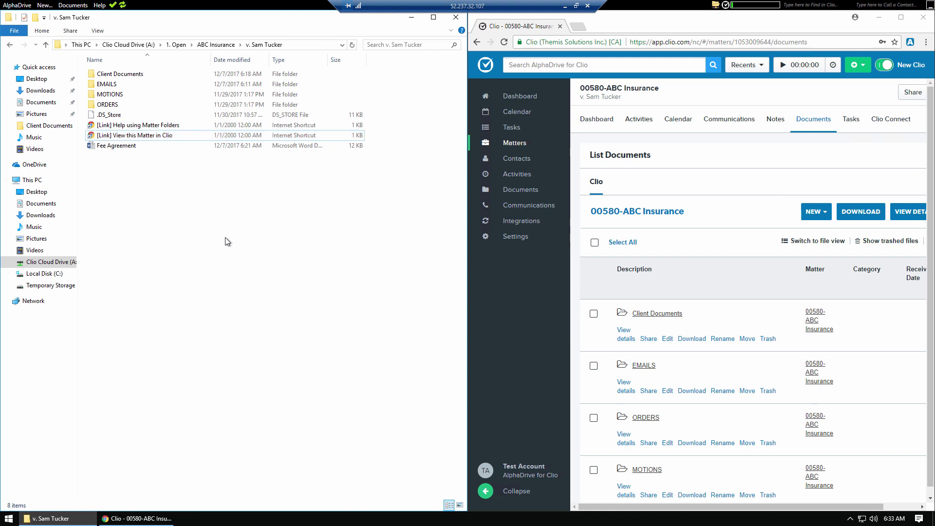
right_click(152, 208)
mouse_move(200, 311)
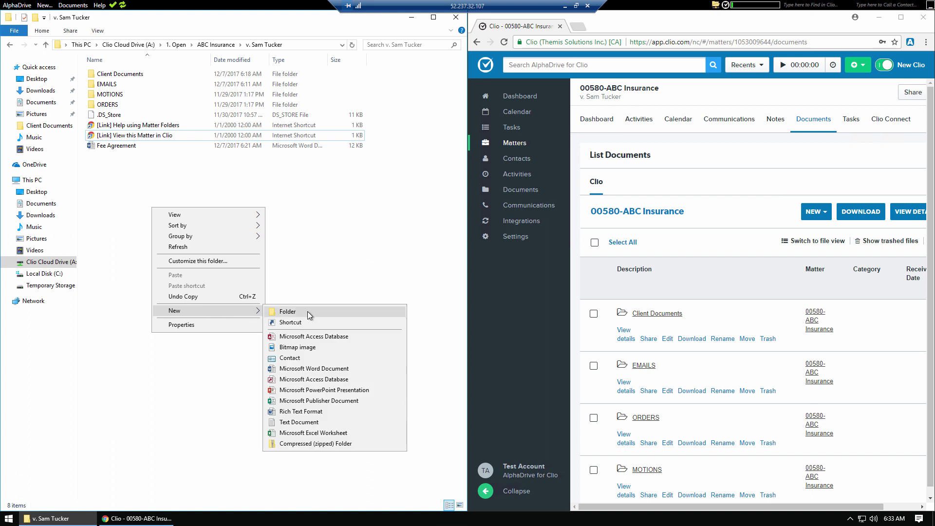
left_click(308, 311)
left_click(137, 190)
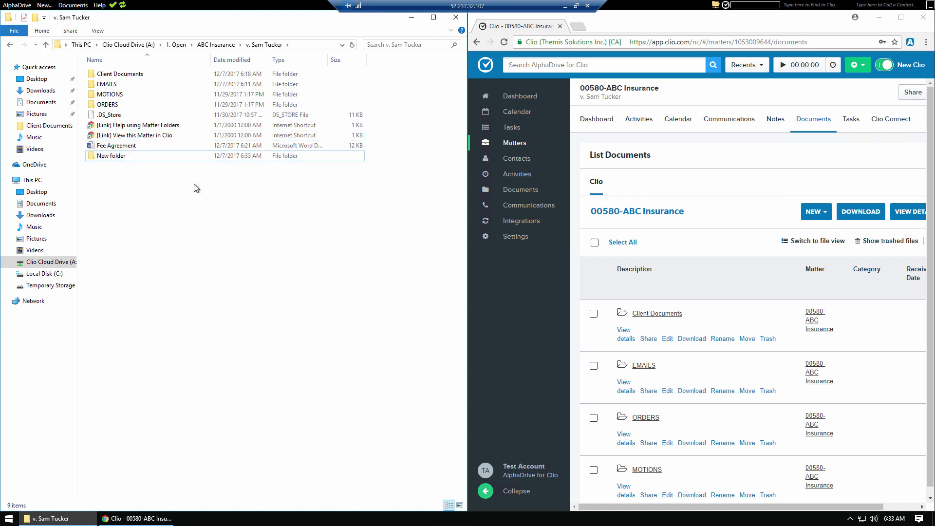
left_click(808, 156)
key("F5")
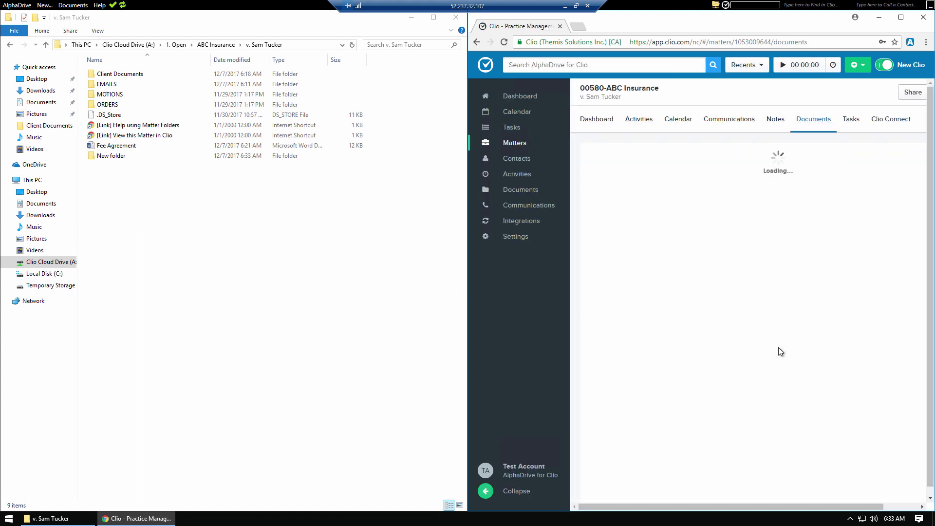
scroll(774, 346, "down", 3)
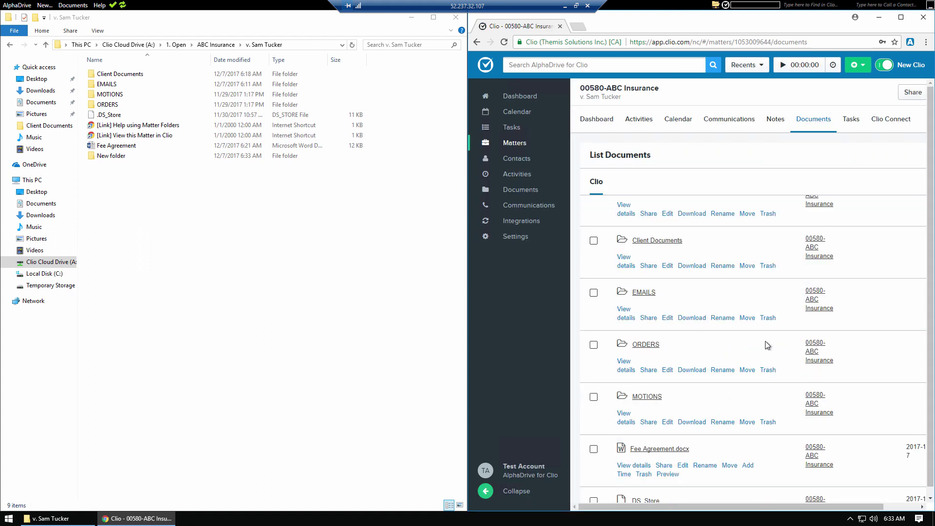
scroll(650, 282, "up", 2)
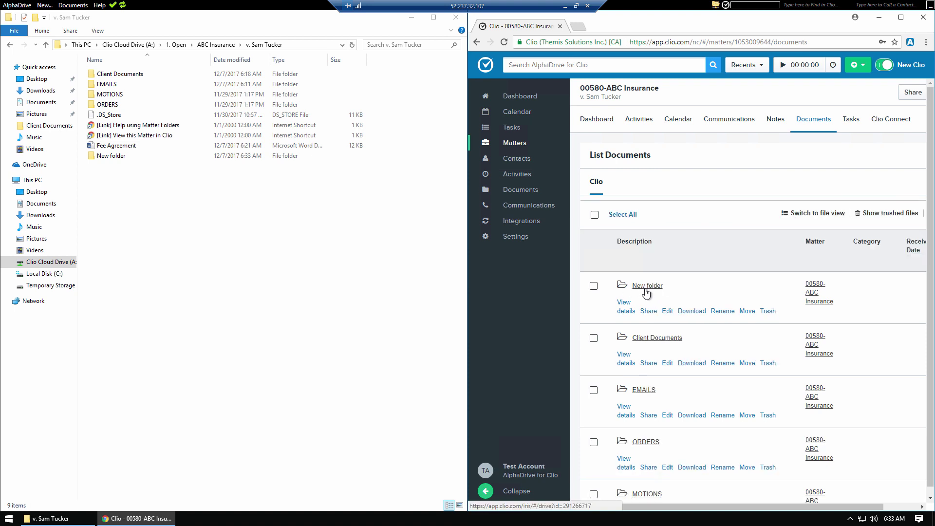
Step: Rename the new folder to RESEARCH and refresh Clio so it appears there
left_click(112, 156)
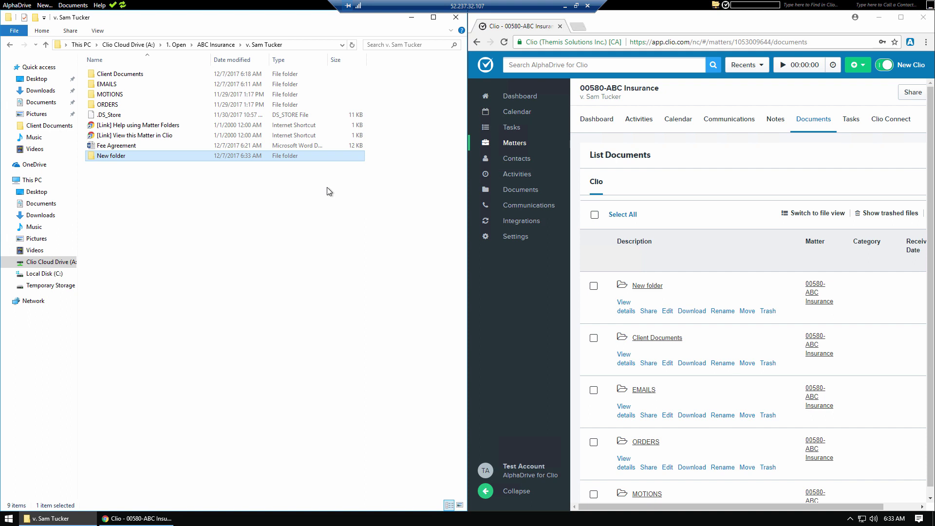
key("F2")
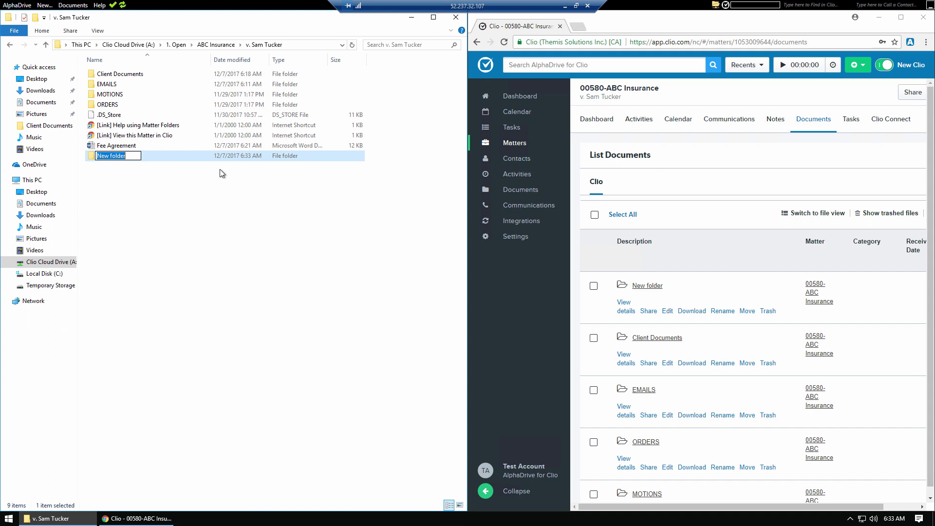
type("RESEARCH")
key("Return")
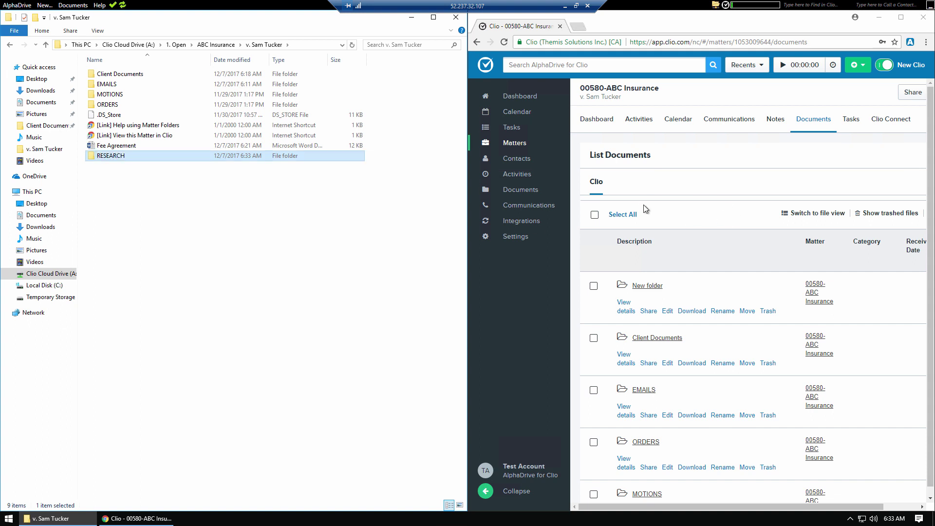
left_click(720, 177)
key("F5")
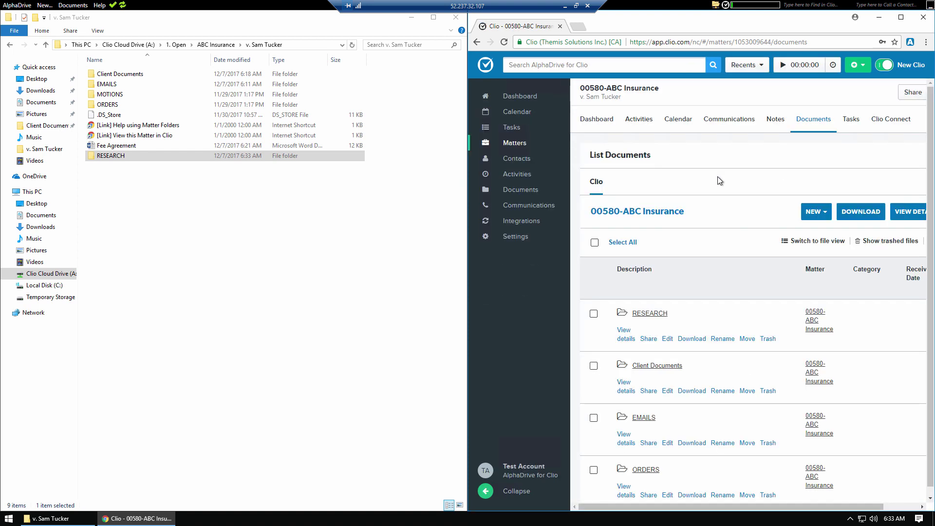
left_click(335, 286)
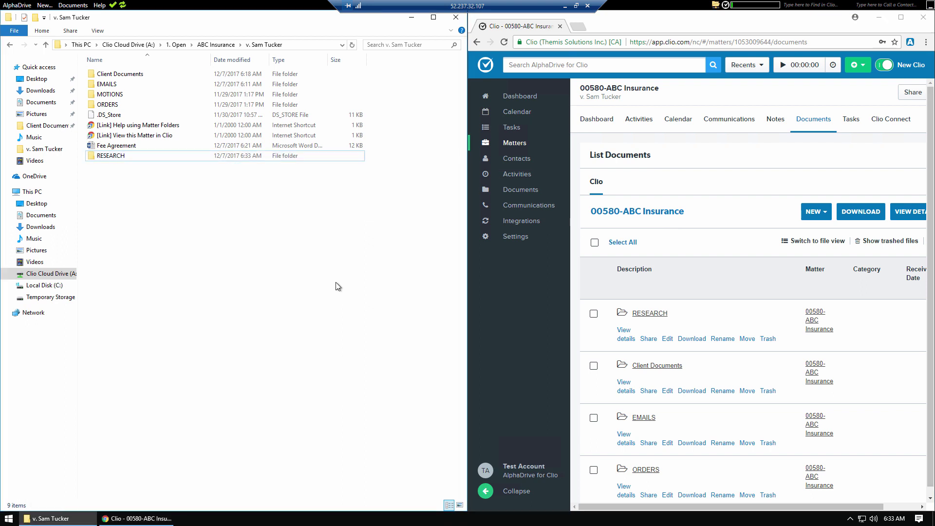
Step: Open RESEARCH on the right half and the desktop Client Documents folder on the left half
double_click(112, 156)
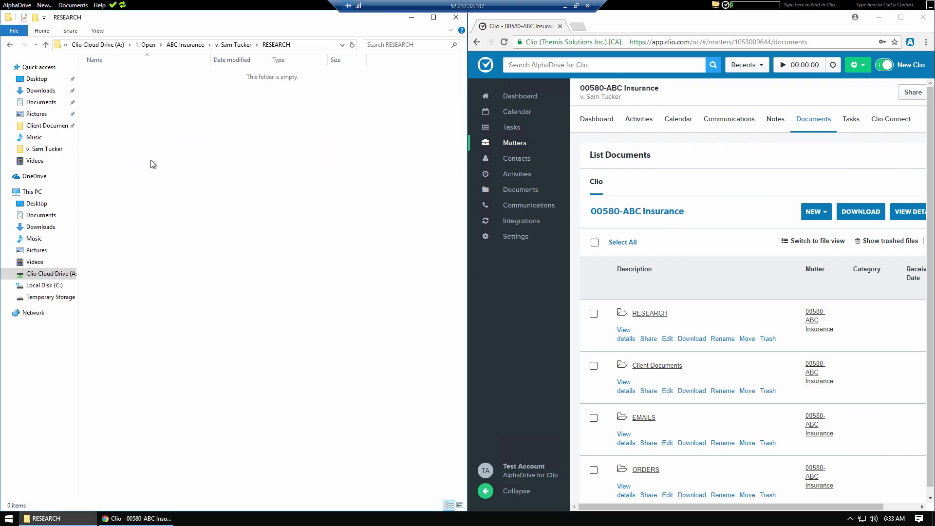
left_click(879, 18)
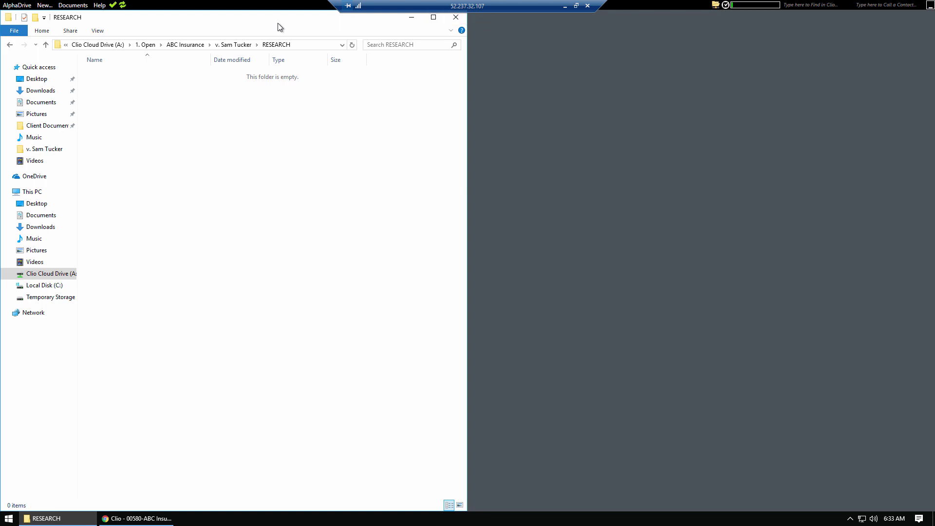
key("super+Right")
key("super+Right")
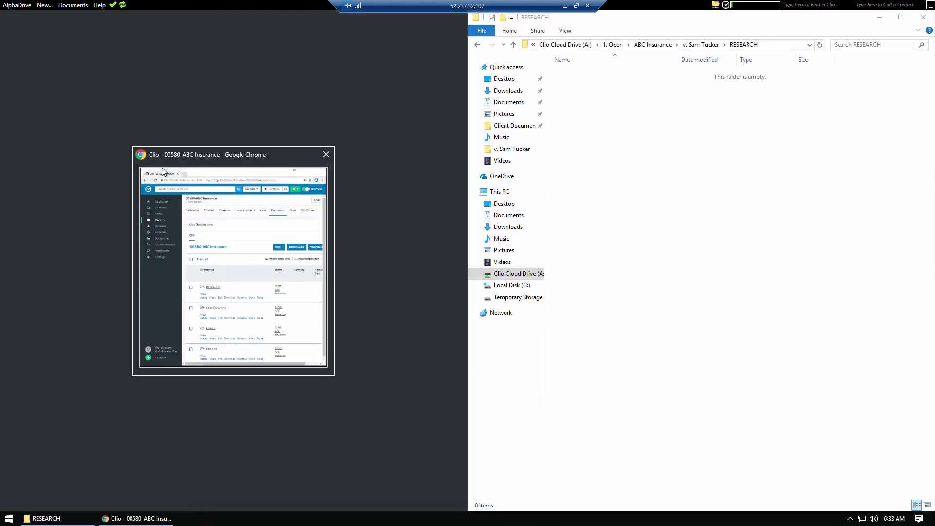
left_click(163, 171)
left_click(411, 18)
double_click(166, 175)
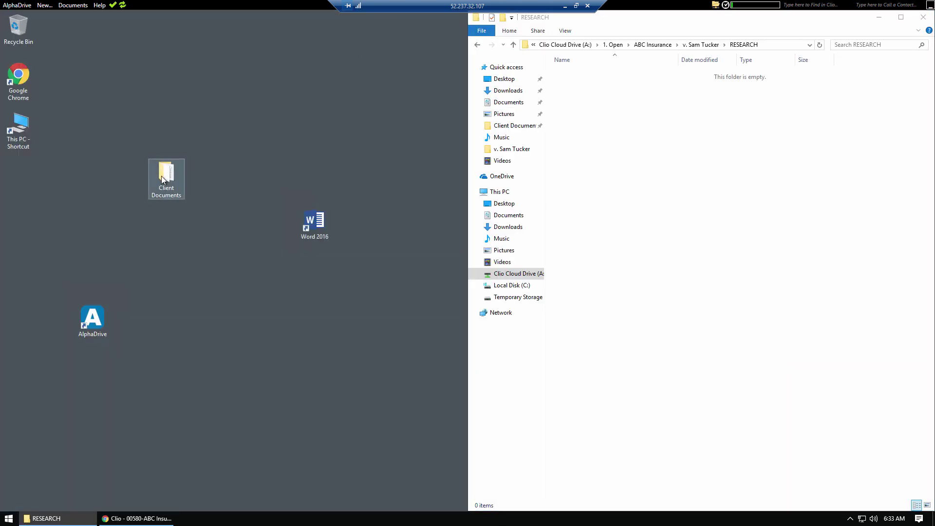
key("super+Left")
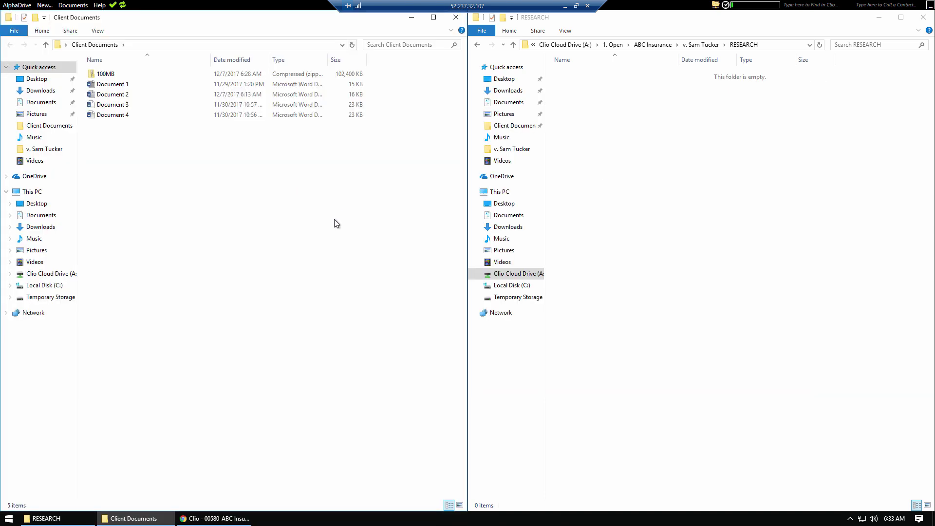
left_click(876, 165)
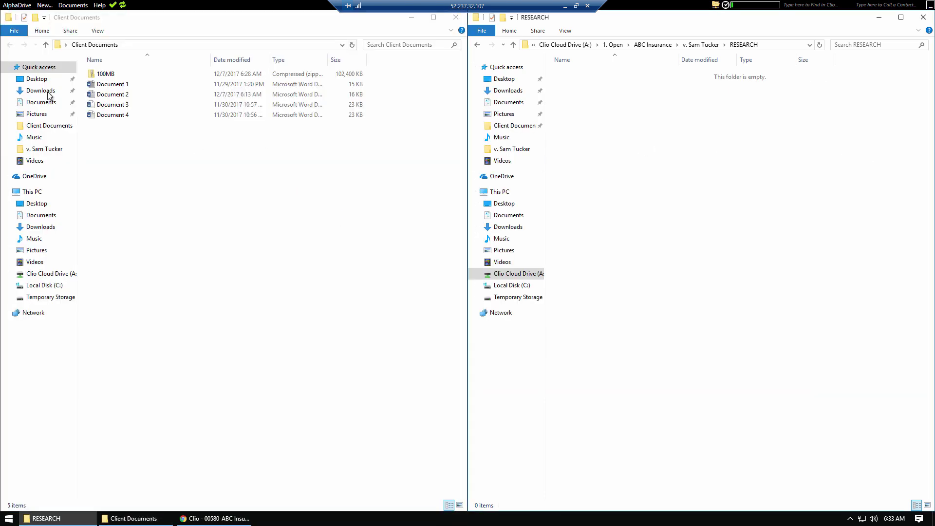
Step: Copy Document 1 through Document 4 from Client Documents into RESEARCH
left_click(141, 183)
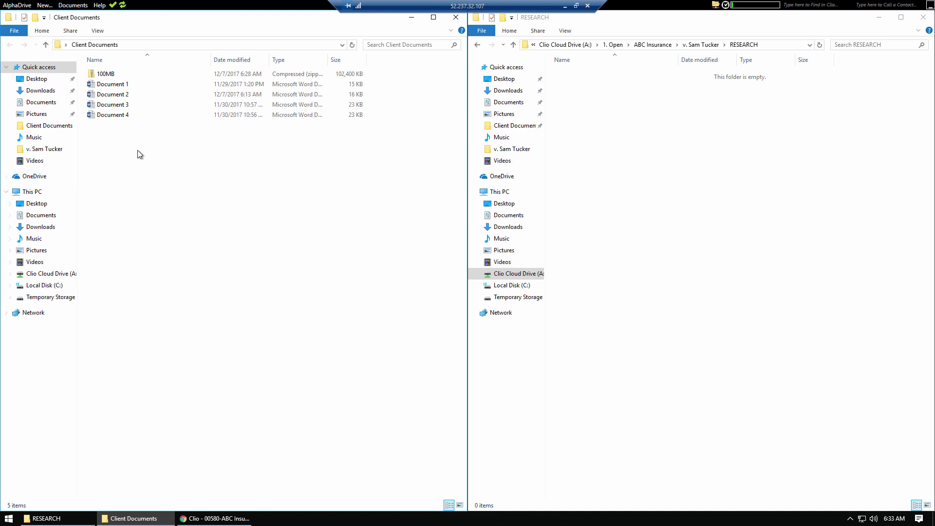
left_click_drag(140, 153, 747, 182)
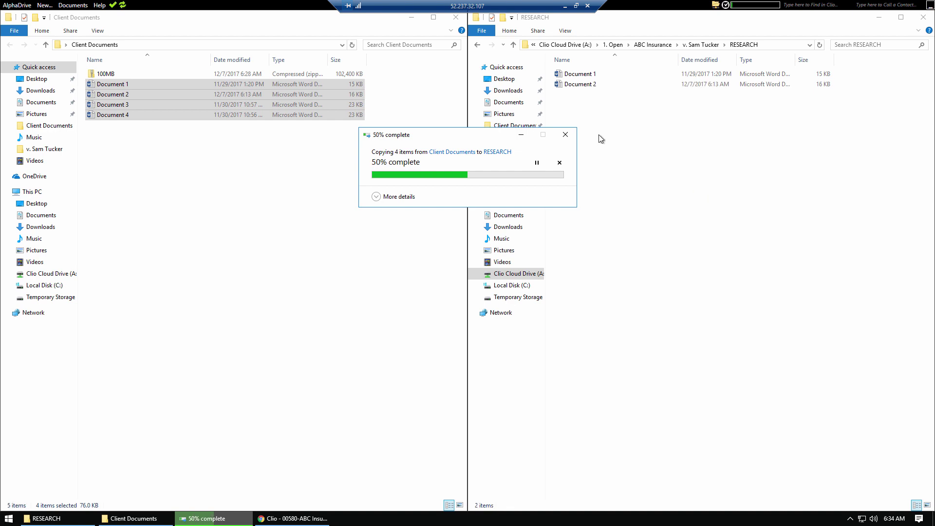
left_click(409, 17)
left_click(703, 45)
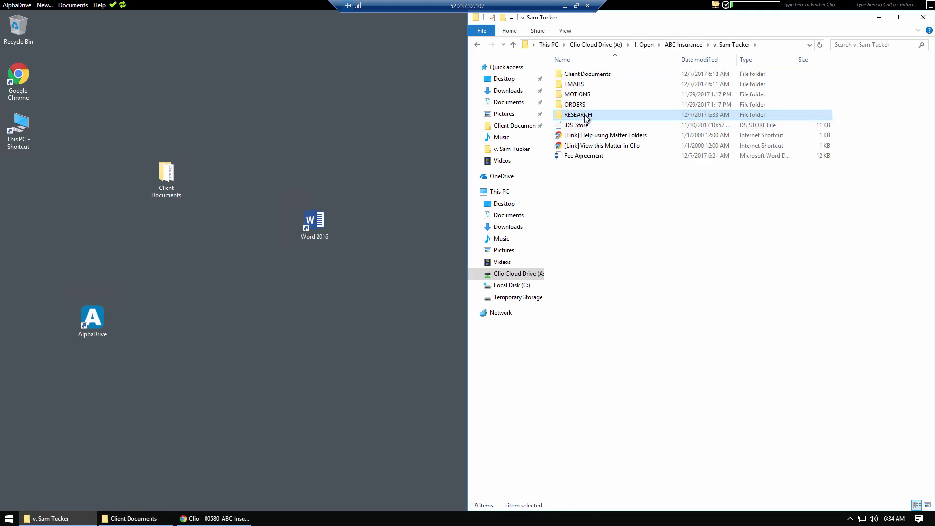
Step: Copy the RESEARCH folder onto the desktop, allowing the security warning, and check its contents
left_click_drag(584, 118, 281, 128)
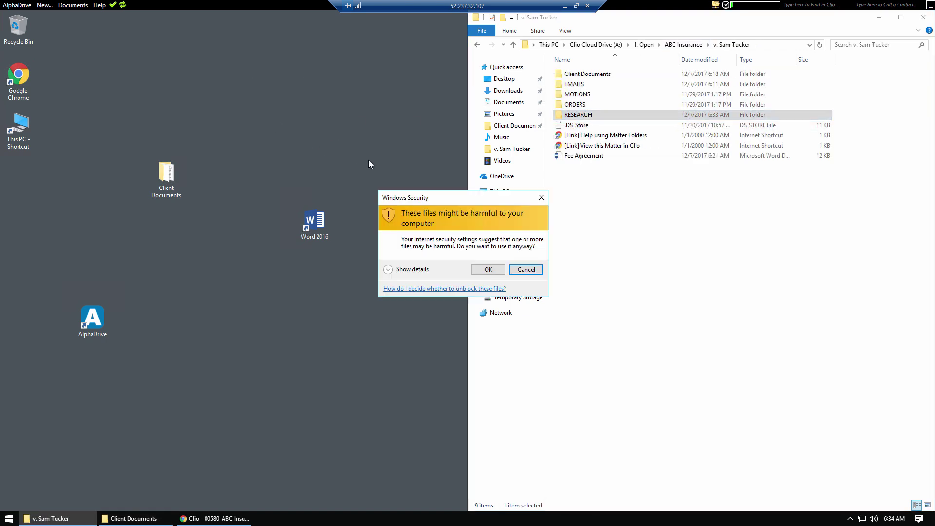
left_click(488, 270)
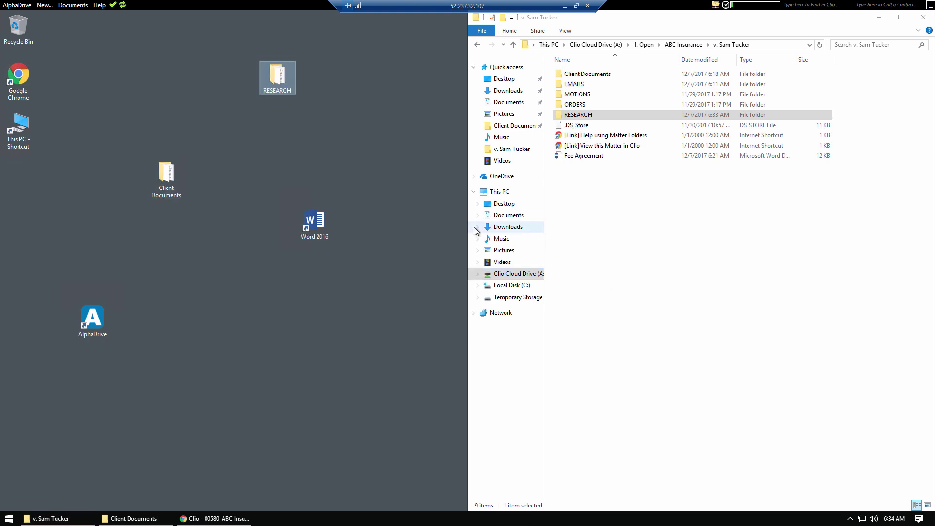
double_click(282, 72)
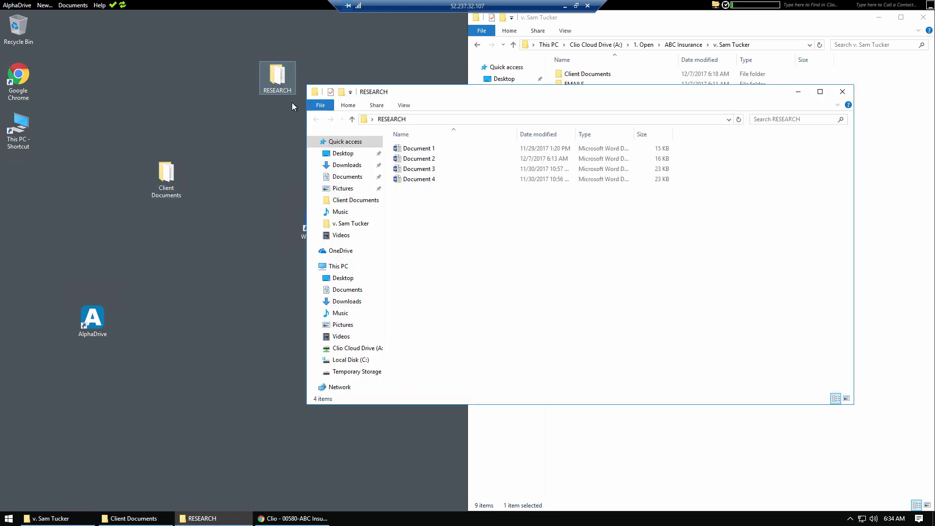
left_click(838, 91)
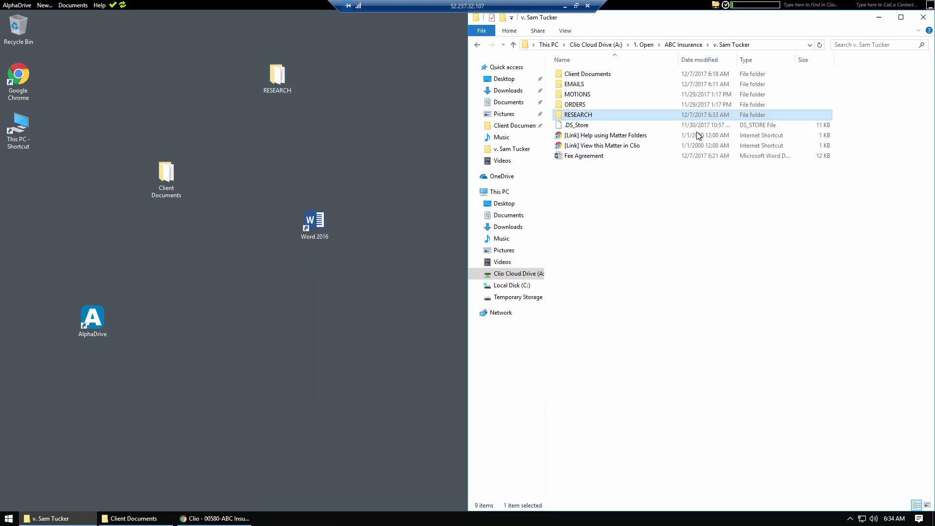
left_click(649, 241)
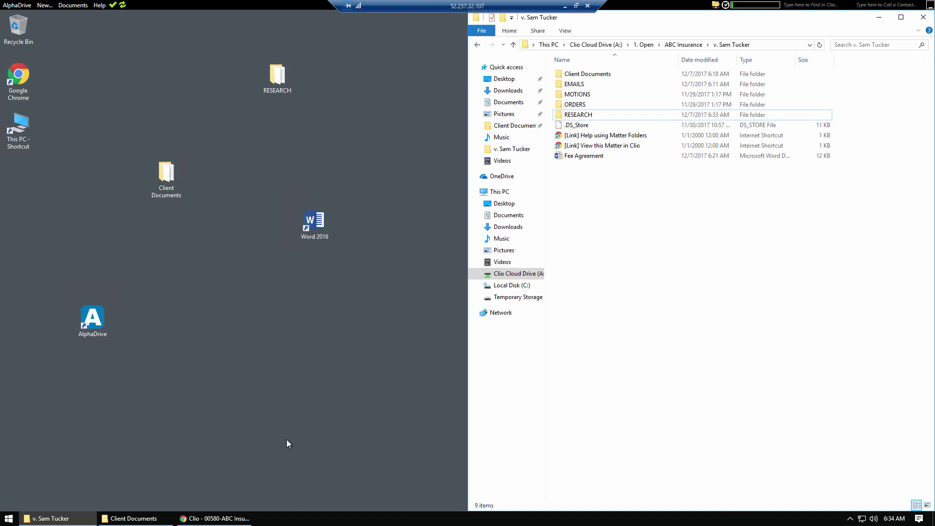
Step: Bring Clio forward and scroll its document list to confirm RESEARCH is listed
left_click(208, 519)
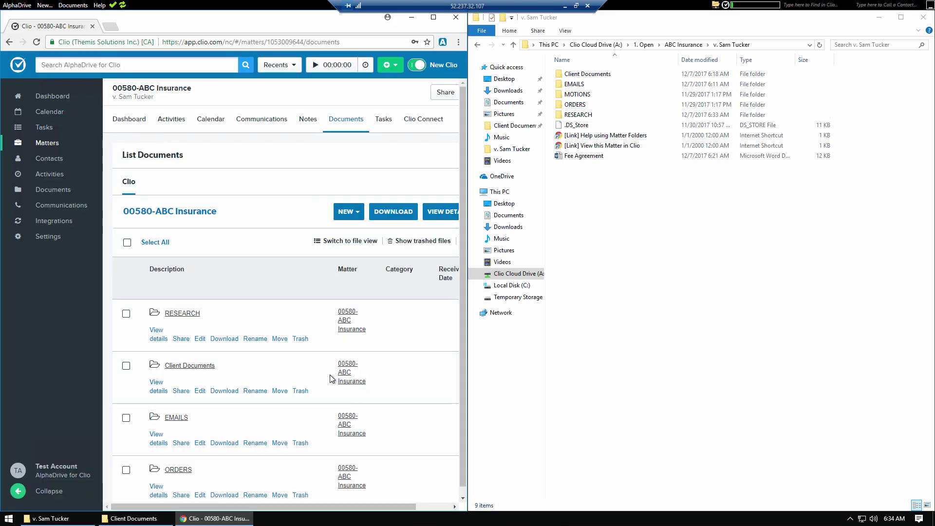
scroll(325, 375, "down", 2)
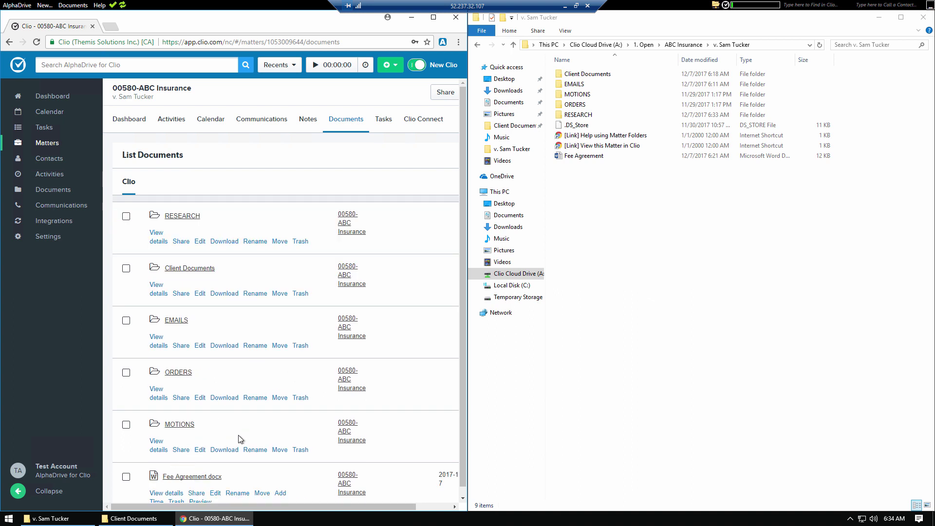
left_click(661, 308)
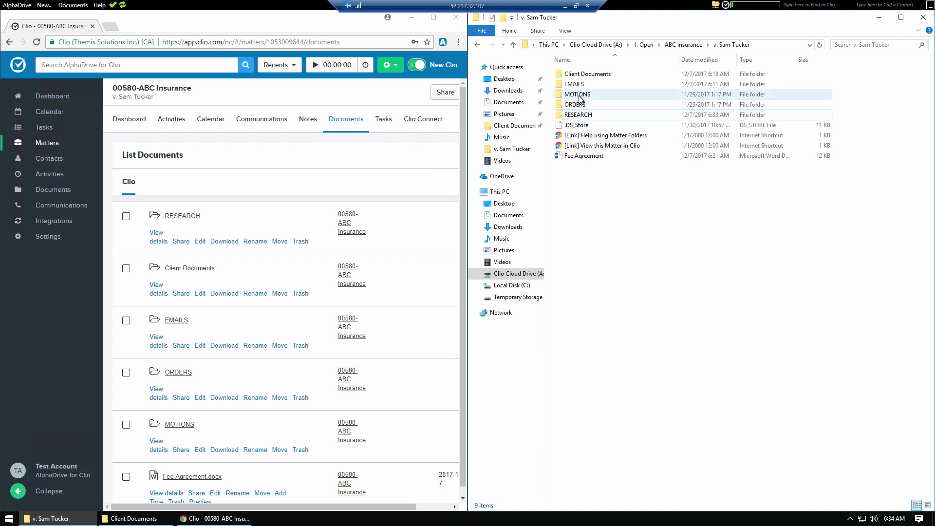
Step: Open Letter to Supreme Court in Word and show its details in Clio's Client Documents folder
double_click(582, 74)
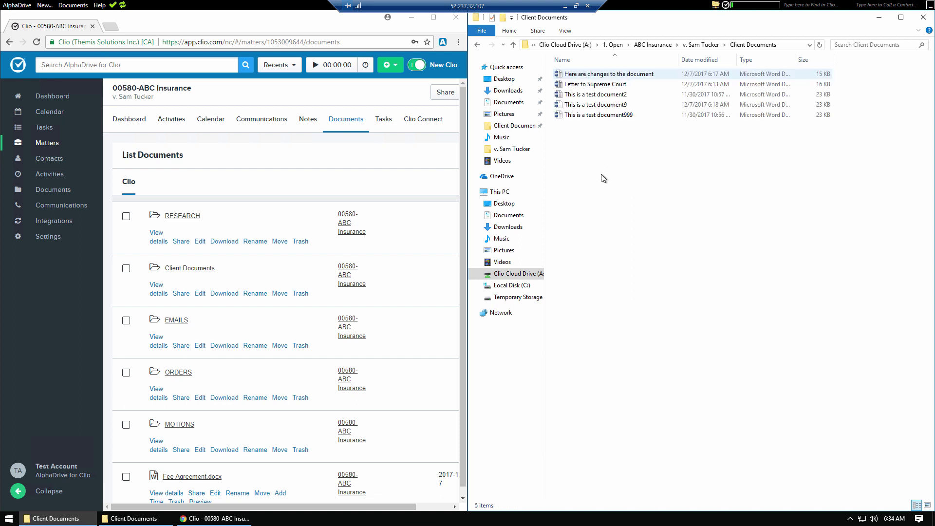
double_click(594, 84)
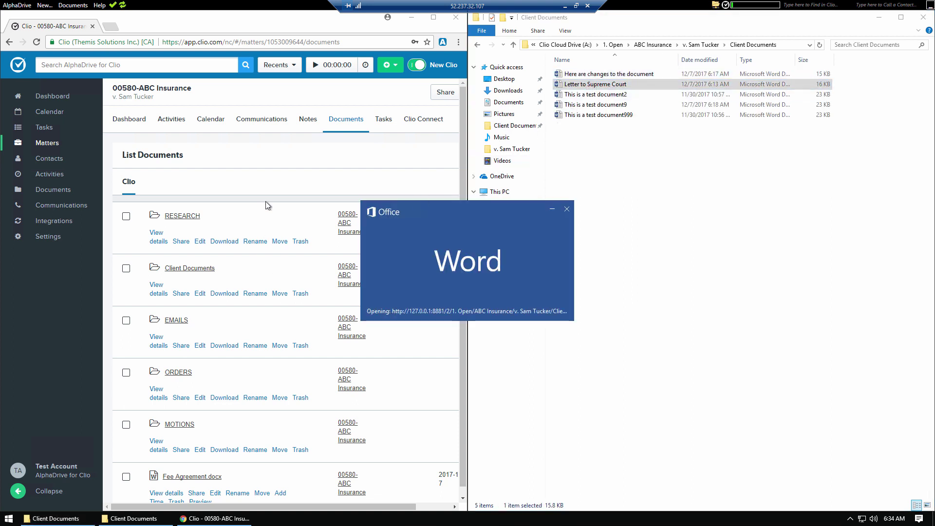
left_click(279, 188)
scroll(224, 336, "down", 2)
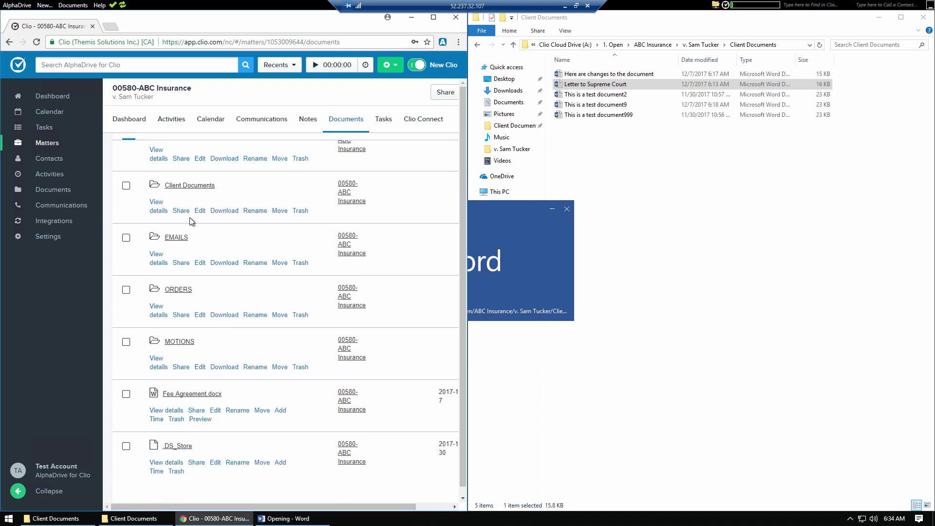
left_click(192, 188)
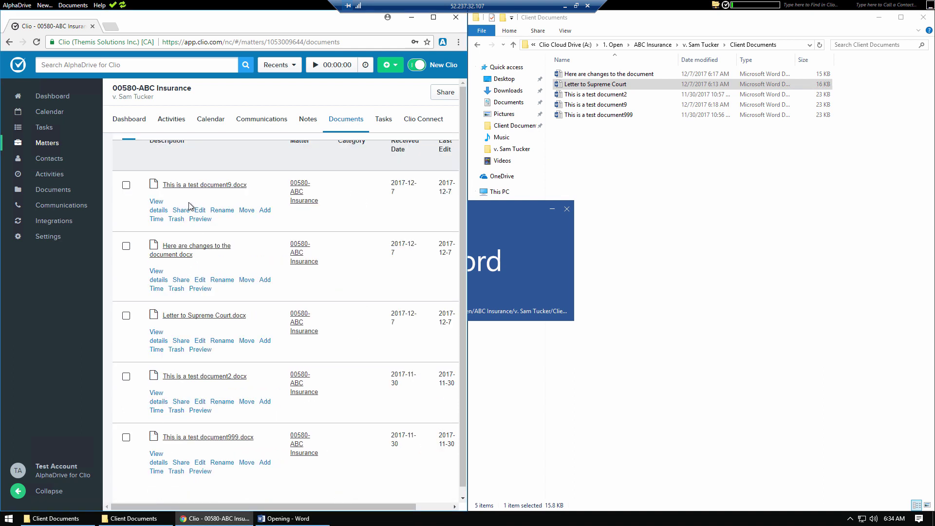
left_click(155, 342)
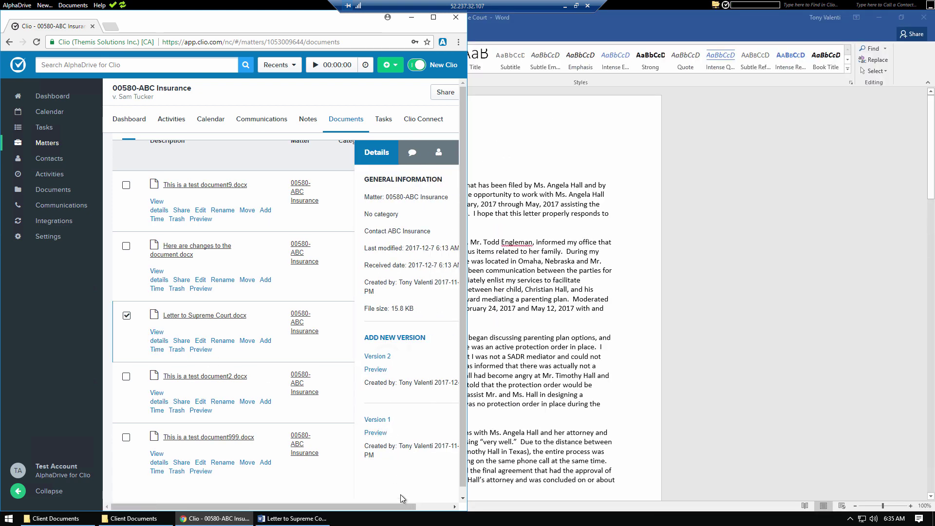
Step: Add the first line 'The supreme court needs Clio!!!' to the letter, save it, and close Word
left_click(521, 299)
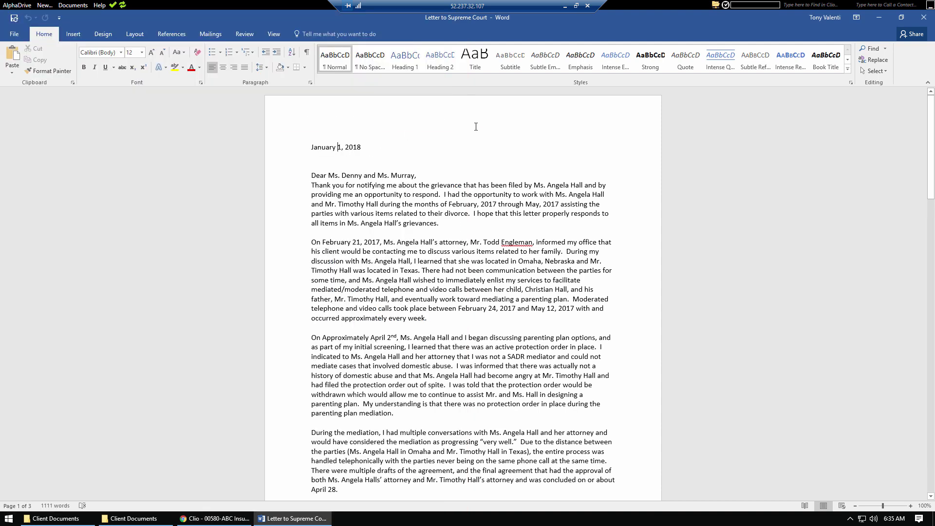
key("Return")
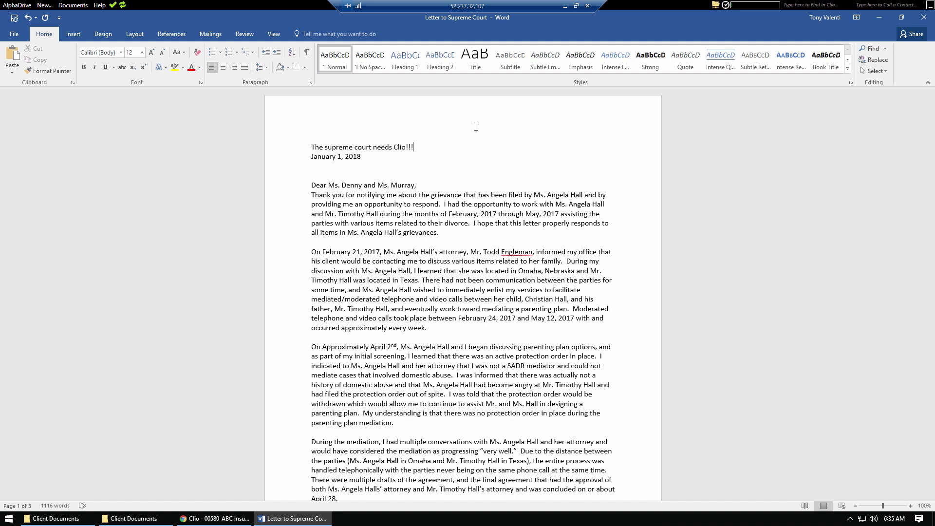
left_click(13, 19)
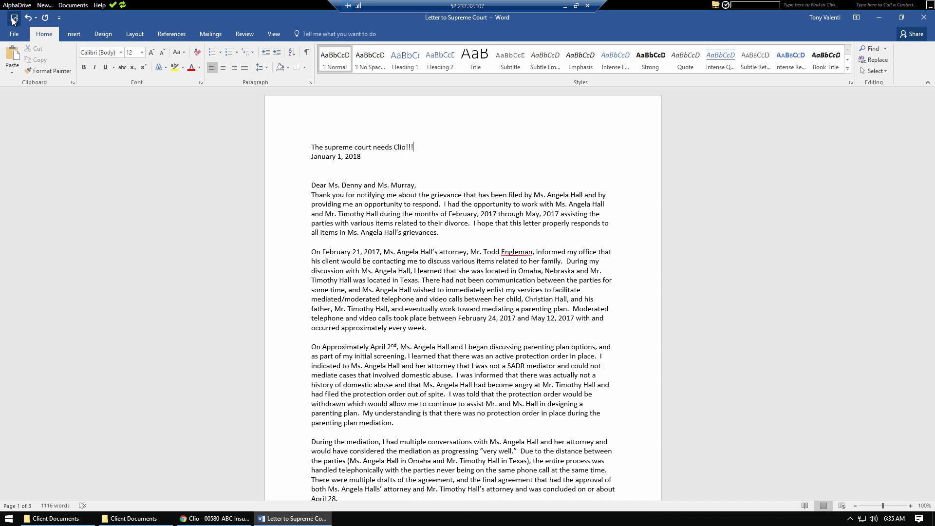
left_click(918, 19)
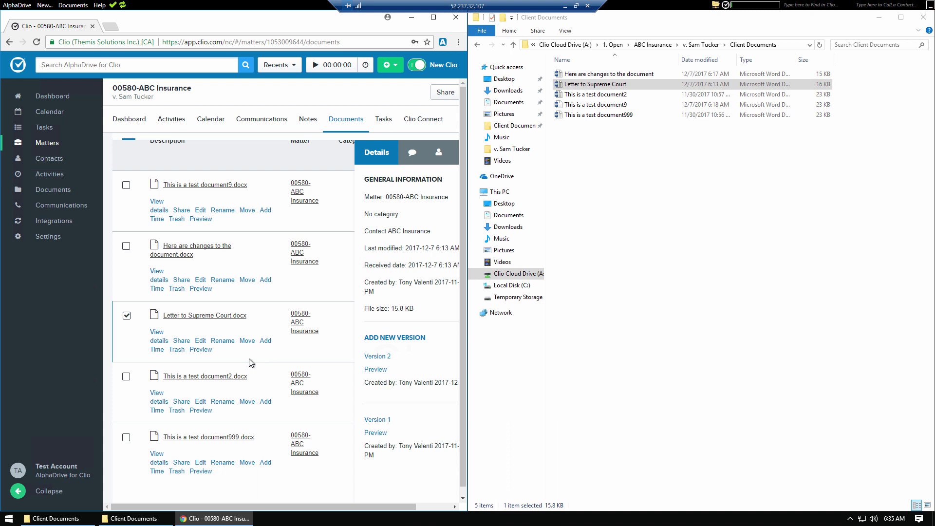
Step: Refresh Letter to Supreme Court.docx details in Clio to see Versions 1, 2 and 3
left_click(156, 341)
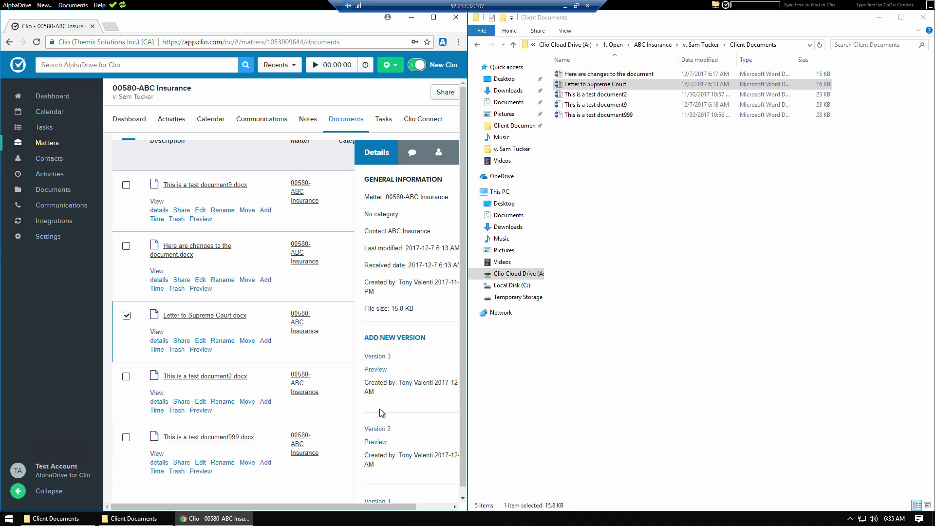
left_click(648, 322)
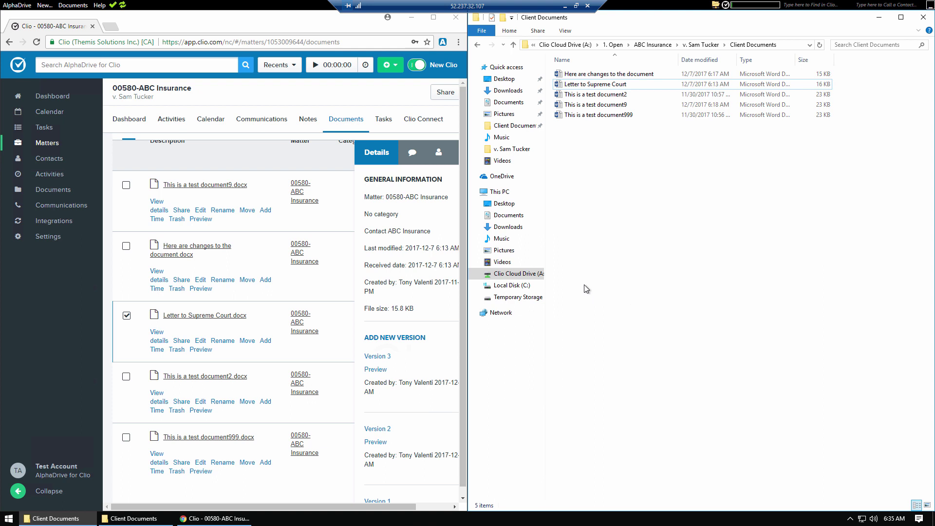
Step: Compare Version 1 against Version 3 of Letter to Supreme Court, using it as original and modified file
left_click(65, 5)
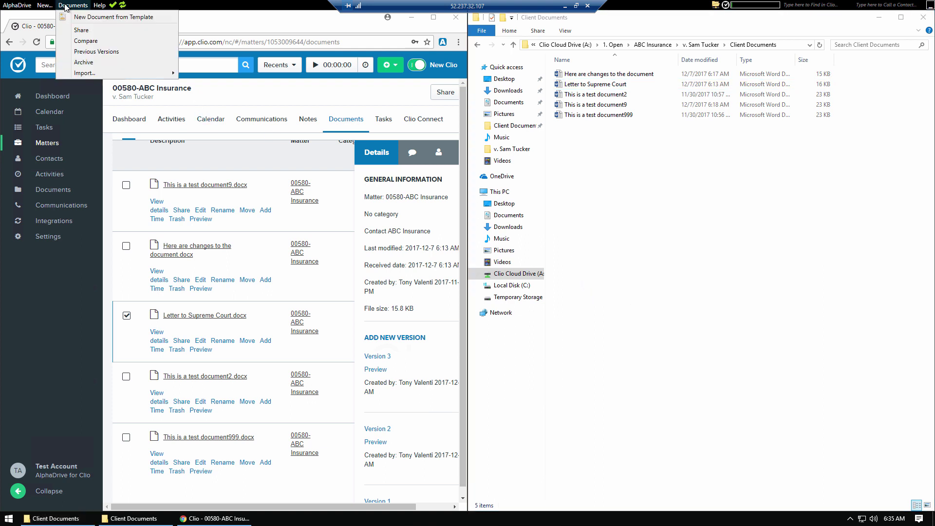
left_click(126, 46)
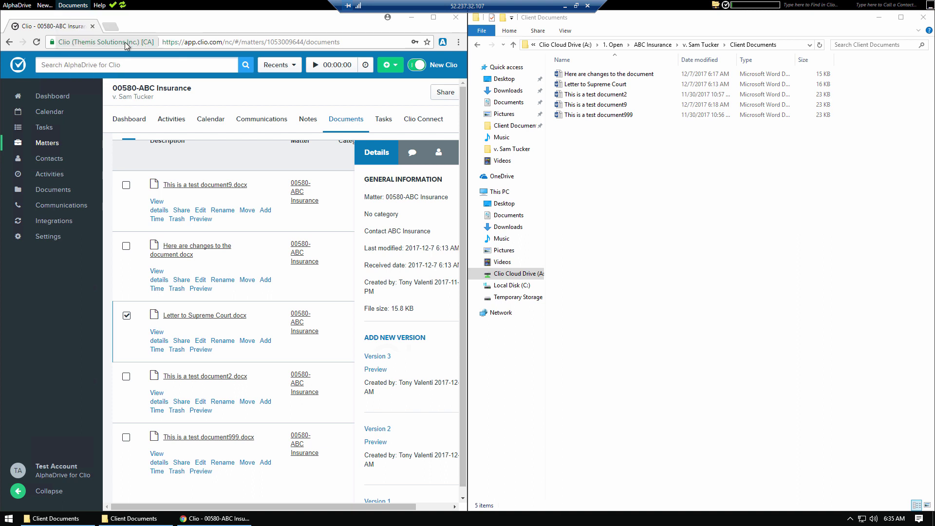
left_click(582, 214)
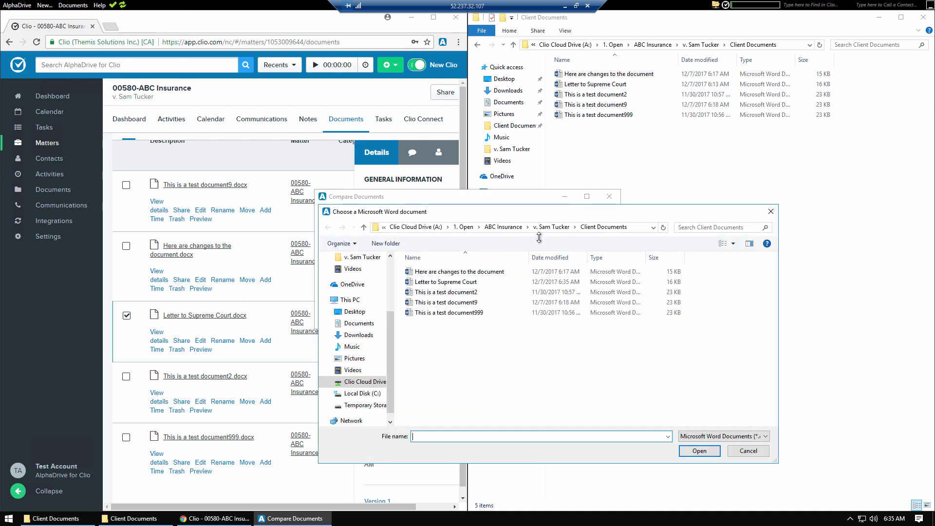
double_click(560, 284)
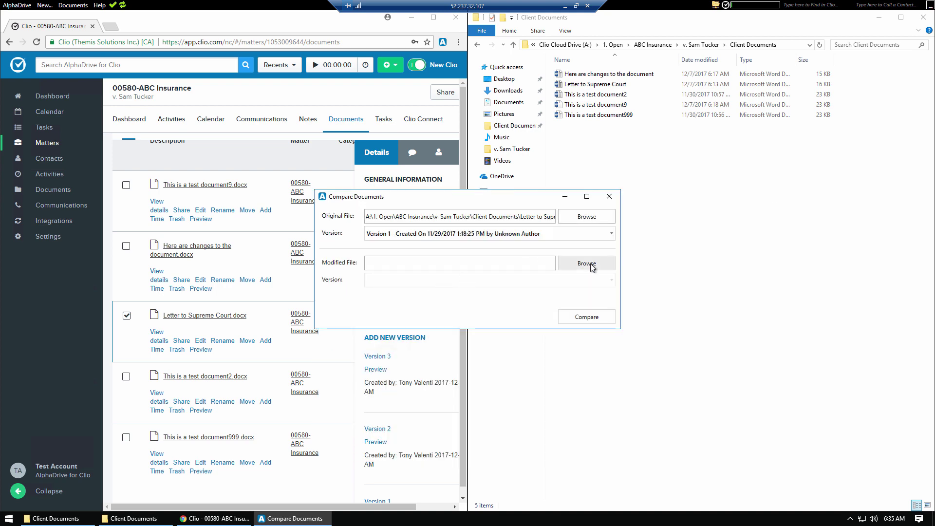
left_click(589, 263)
double_click(431, 283)
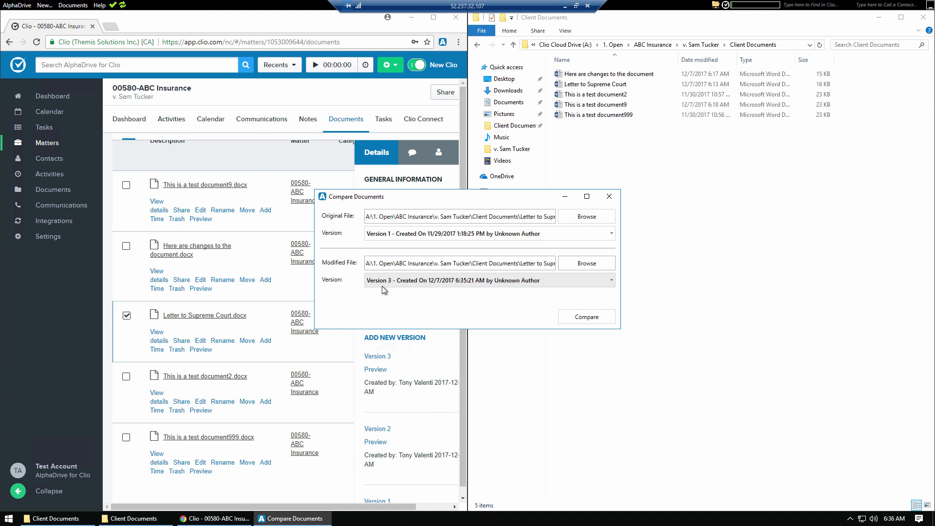
left_click(582, 316)
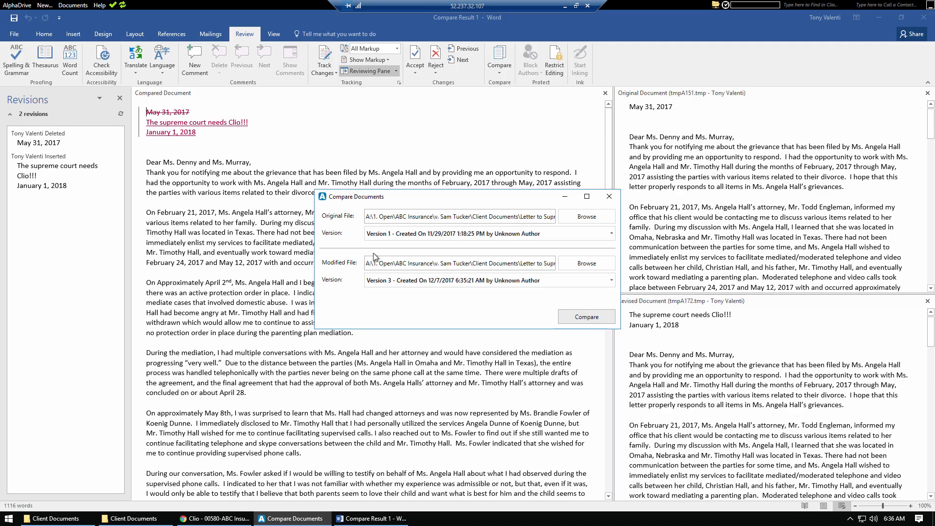
Step: Review the 2 revisions in the Compare Result, including the original version's text
left_click(263, 232)
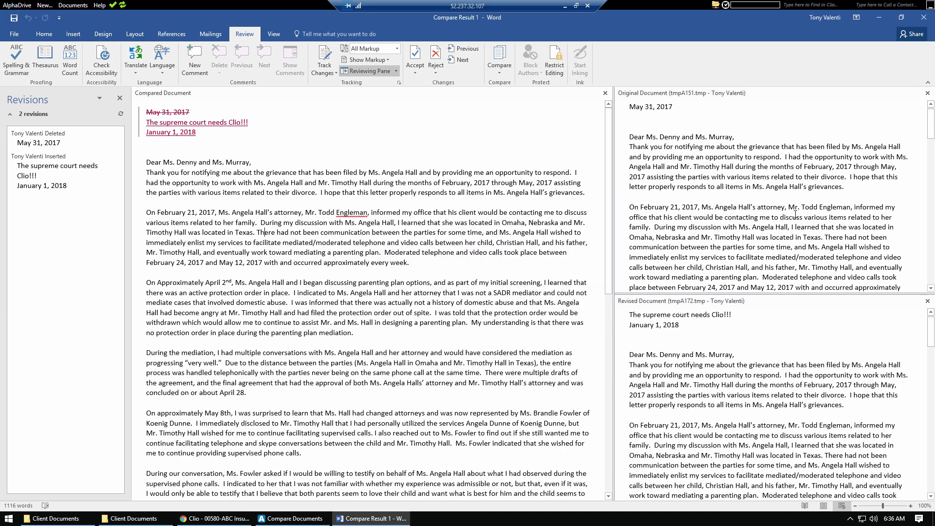
left_click(713, 137)
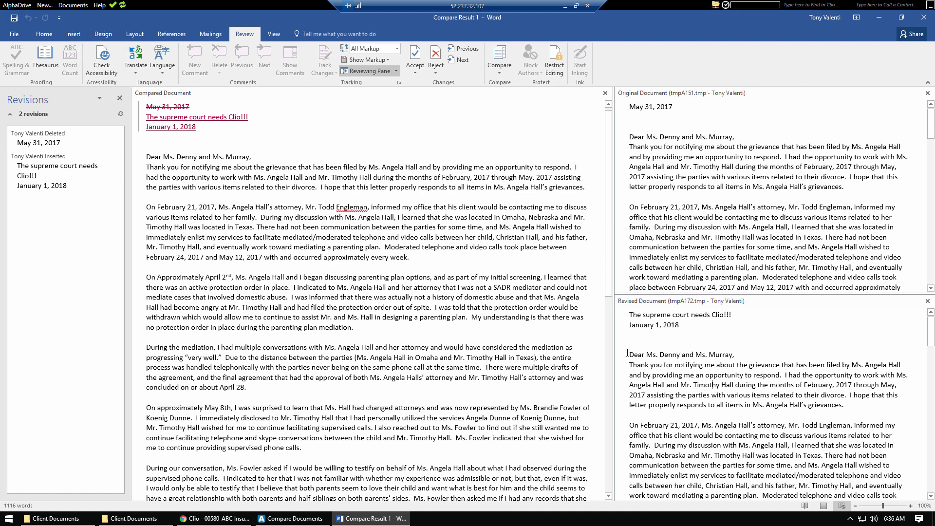
left_click(265, 228)
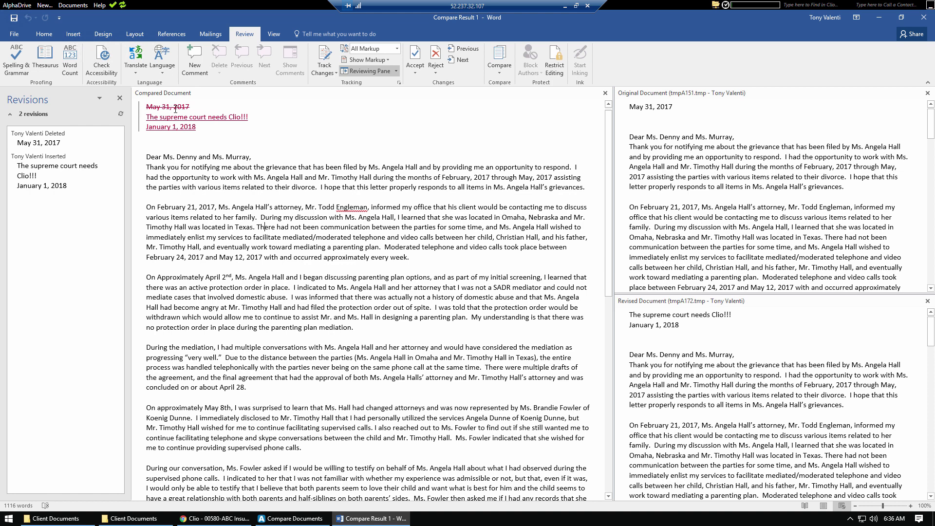
mouse_move(176, 111)
Step: Close the comparison result without saving and dismiss the Compare Documents dialog
left_click(923, 17)
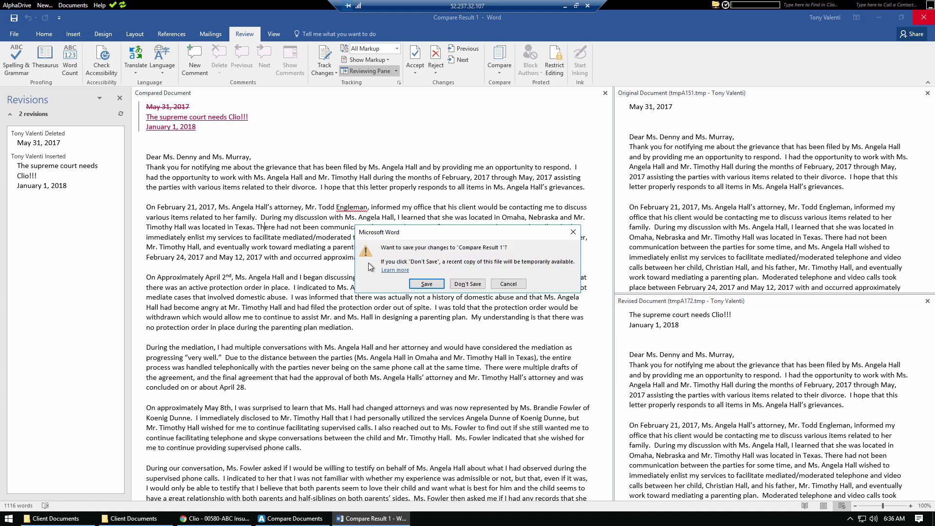
left_click(457, 285)
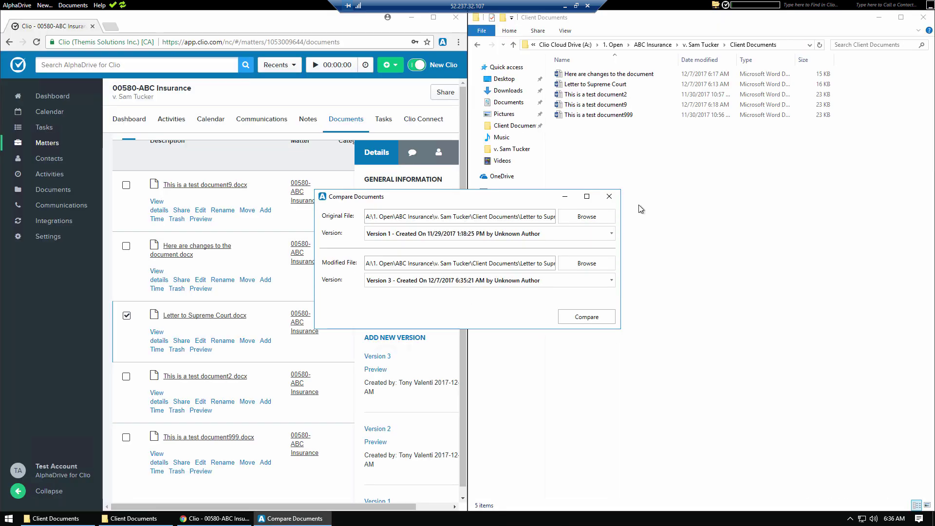
left_click(610, 196)
left_click(621, 215)
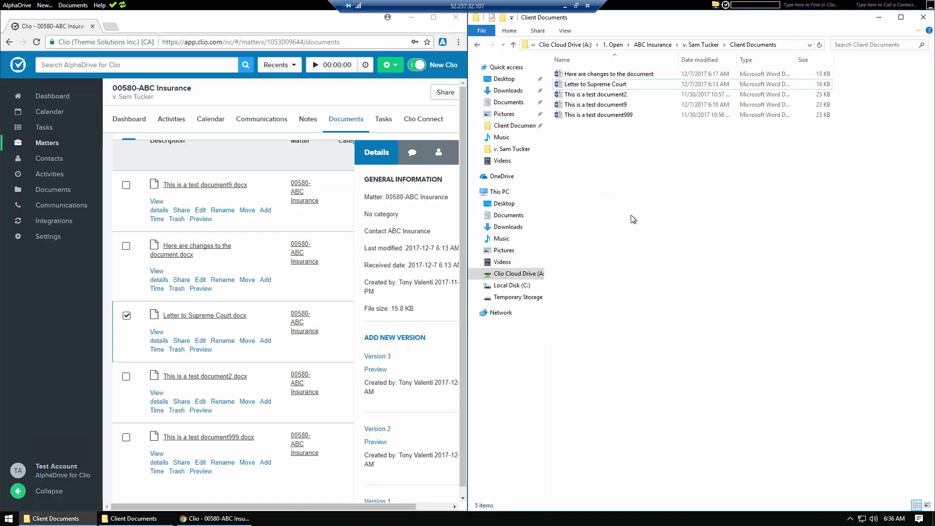
Step: Open the 11/29/2017 original of Letter to Supreme Court read-only from Previous Versions
left_click(74, 6)
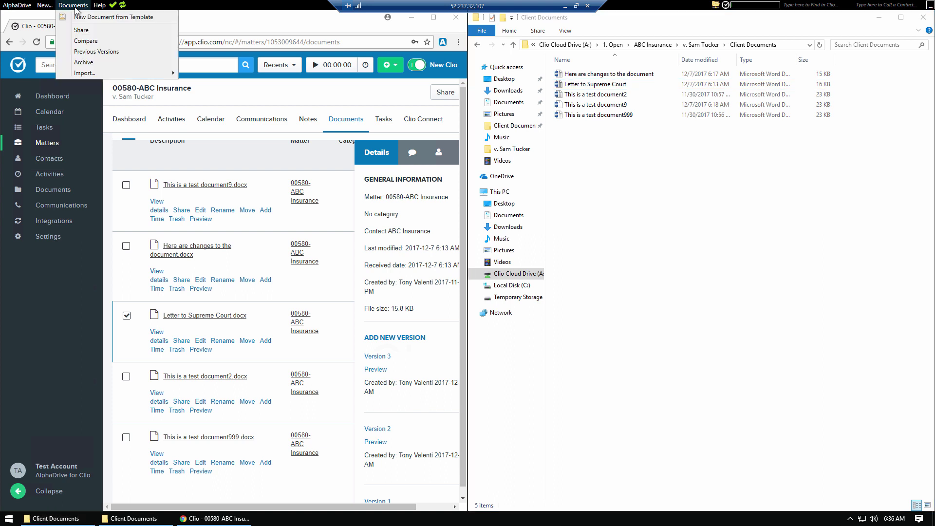
left_click(112, 52)
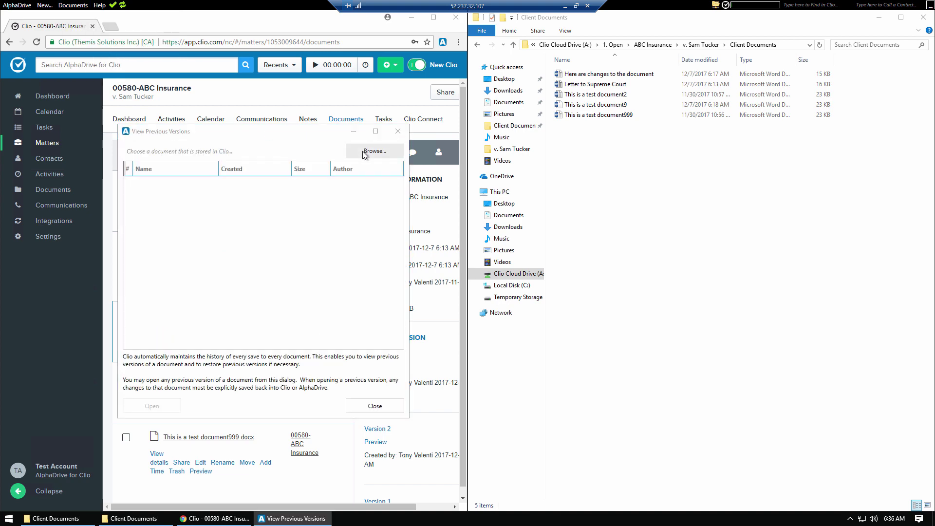
left_click(373, 150)
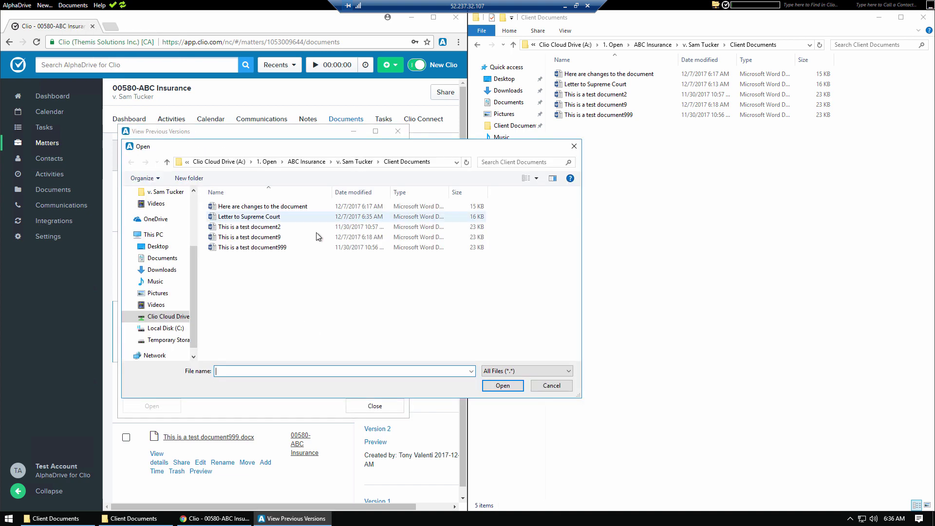
double_click(260, 219)
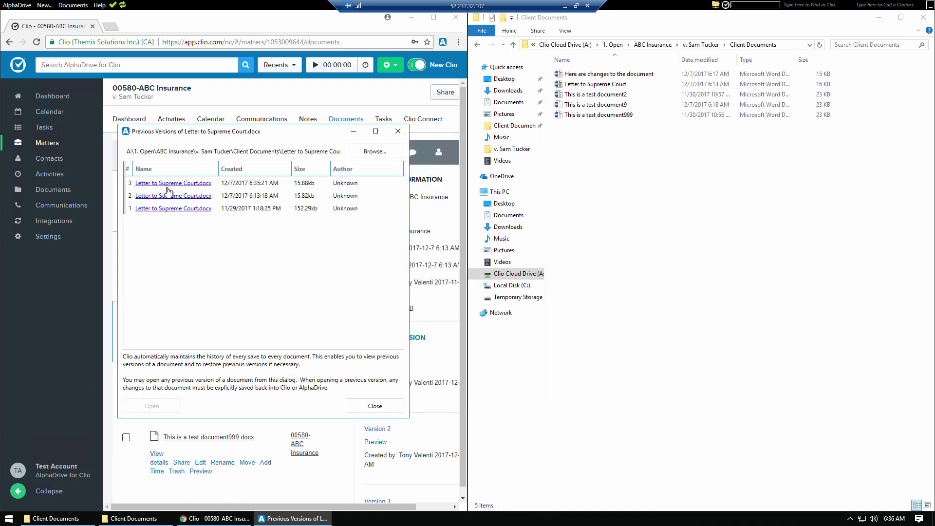
left_click(165, 208)
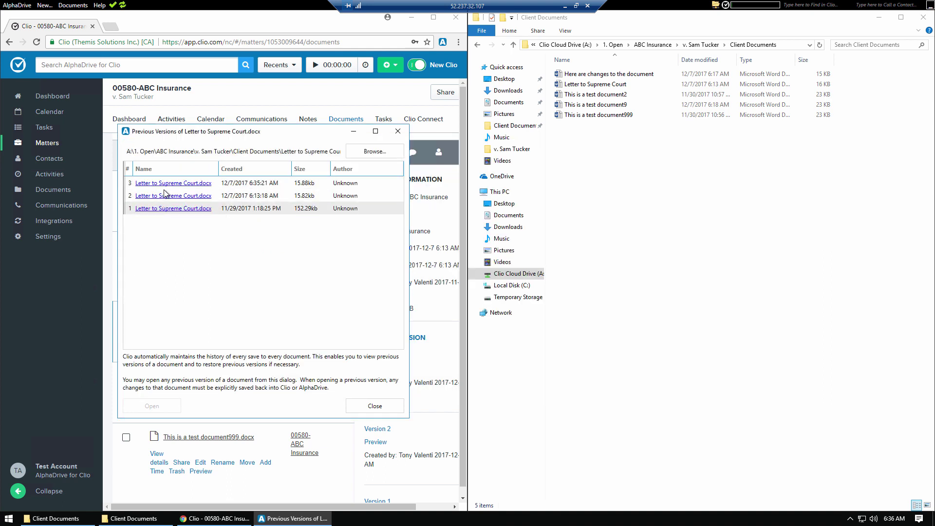
left_click(167, 209)
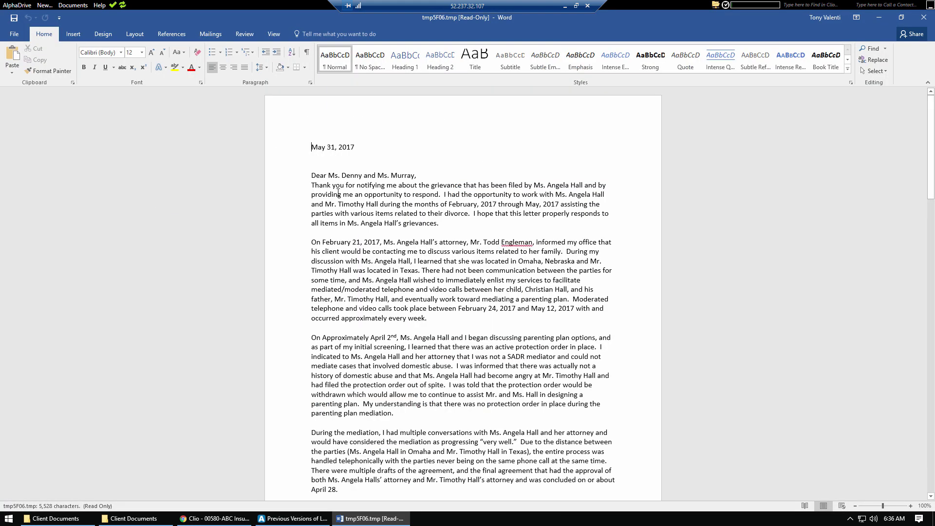
Step: Close the read-only letter and the Previous Versions window
left_click(924, 17)
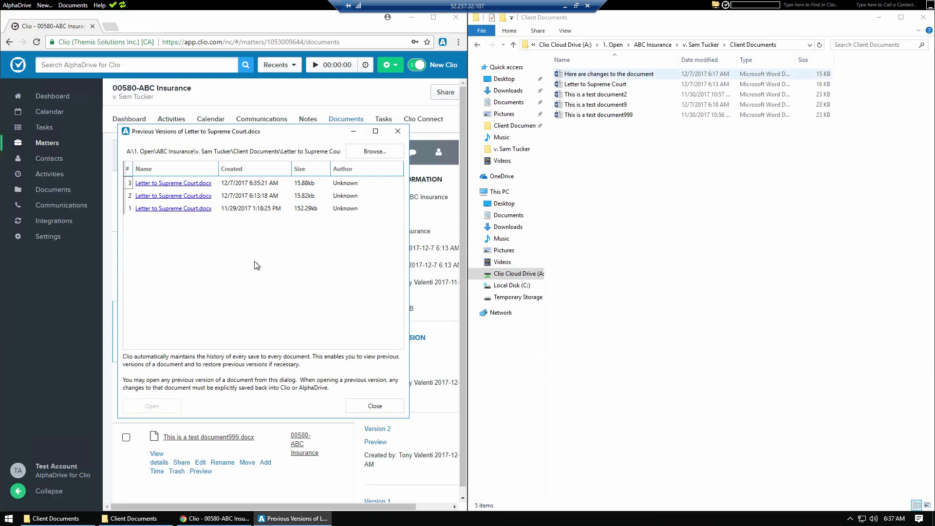
left_click(398, 131)
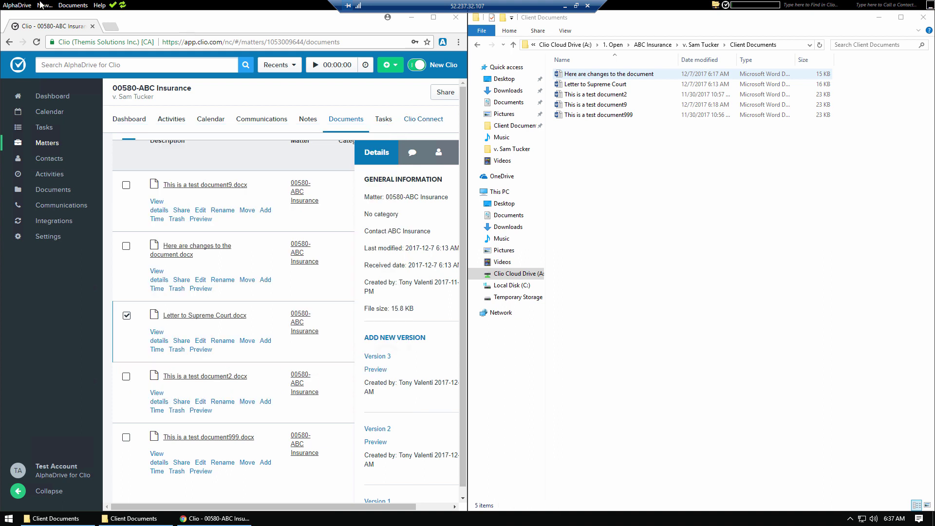
left_click(73, 6)
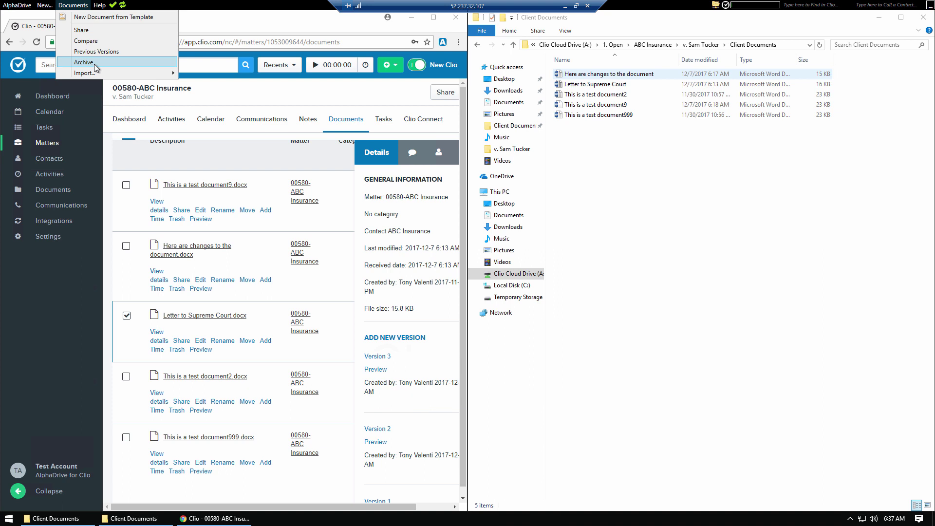
Step: Show the Import submenu's choices and pick From Folder
mouse_move(133, 70)
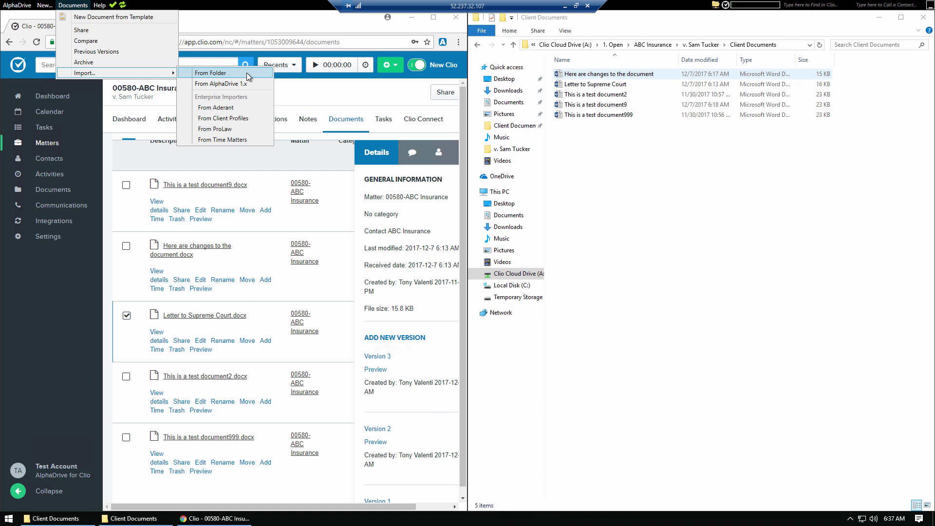
left_click(246, 73)
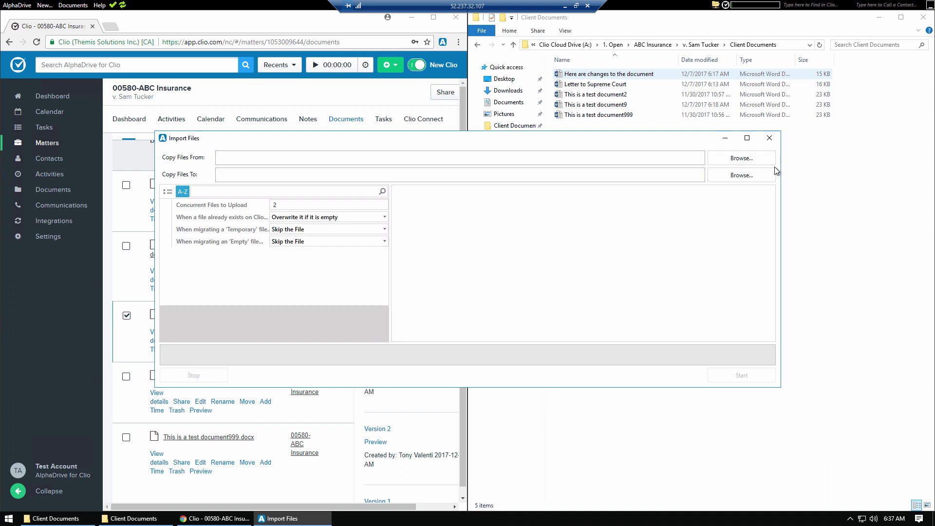
Step: Set the desktop Client Documents folder as the import source
left_click(752, 158)
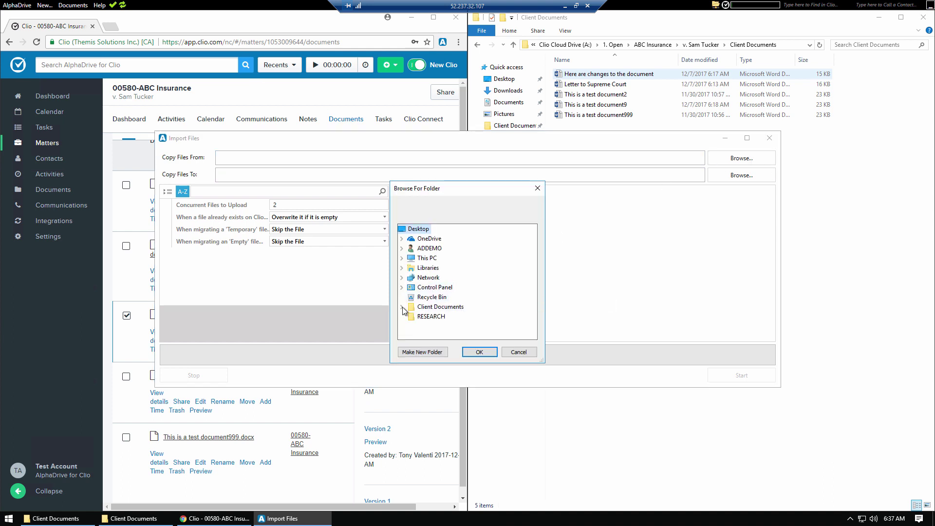
left_click(428, 308)
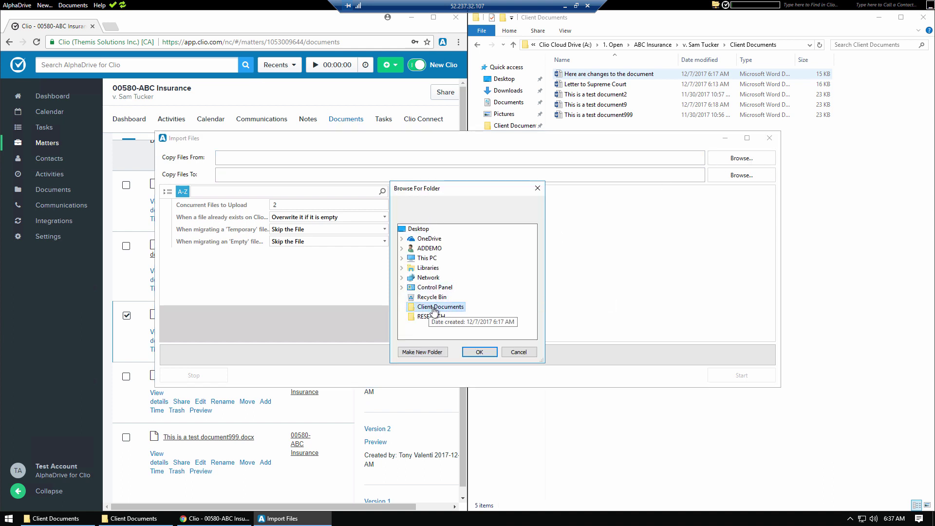
left_click(479, 352)
left_click(765, 175)
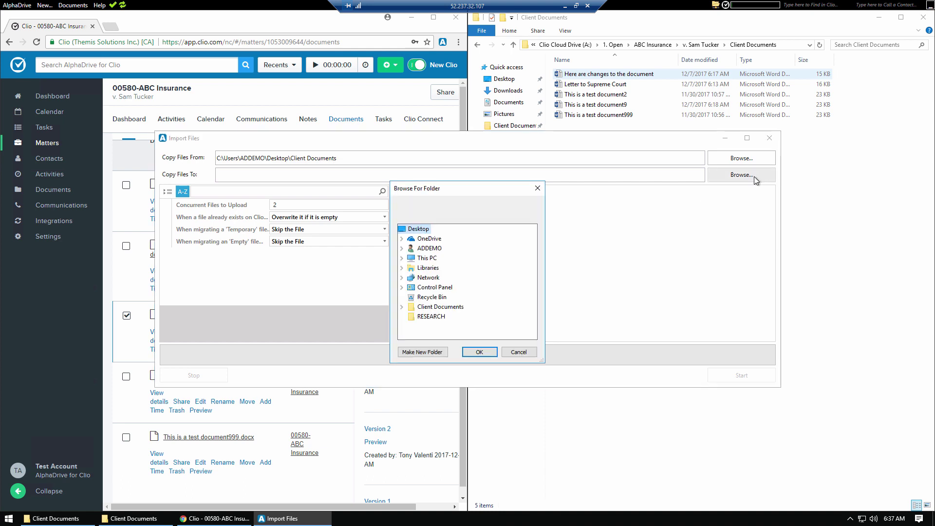
left_click(401, 259)
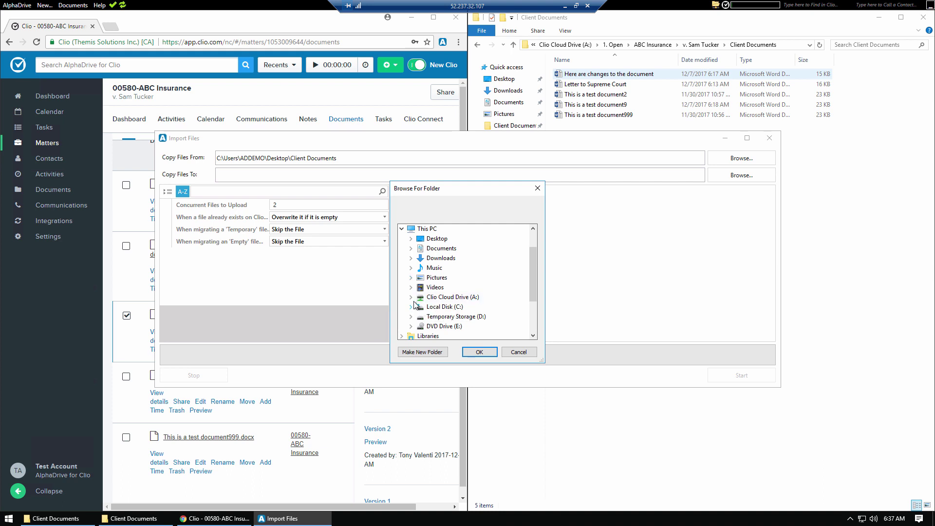
left_click(410, 298)
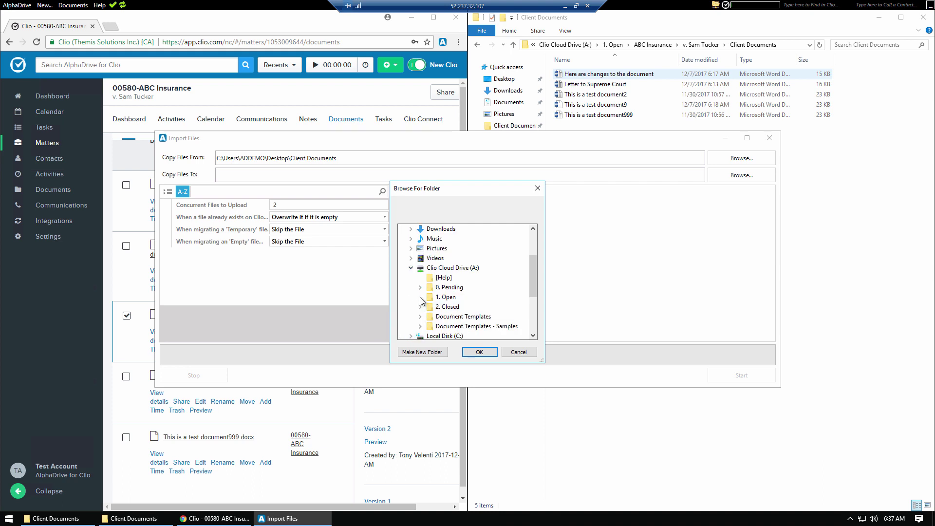
left_click(420, 297)
left_click(429, 297)
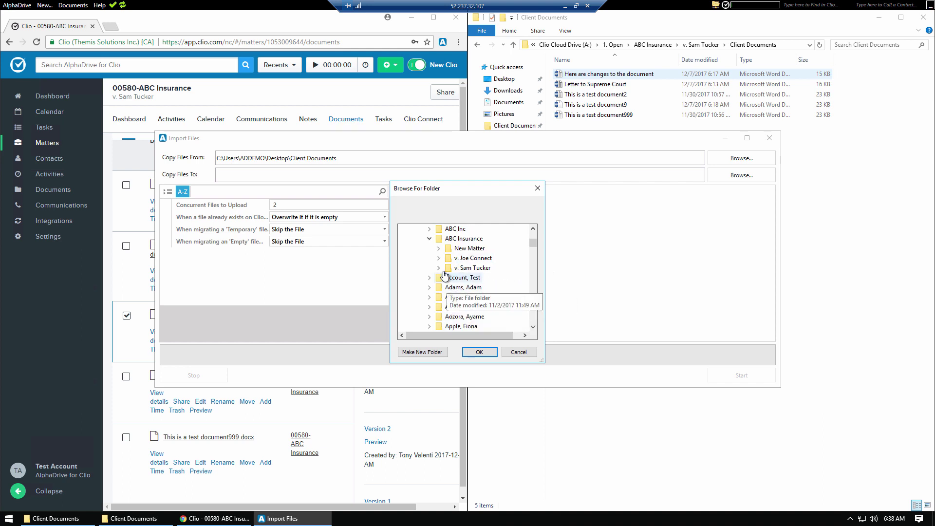
left_click(440, 268)
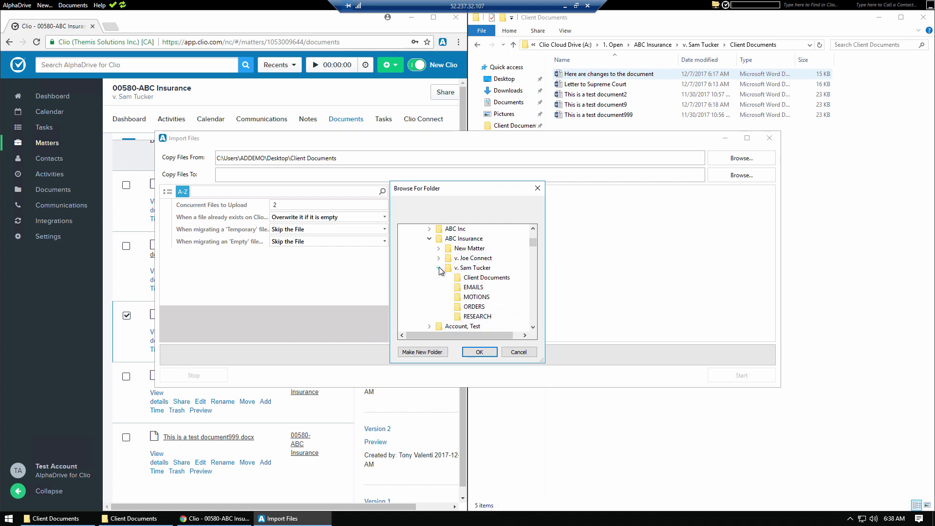
left_click(439, 268)
left_click(472, 263)
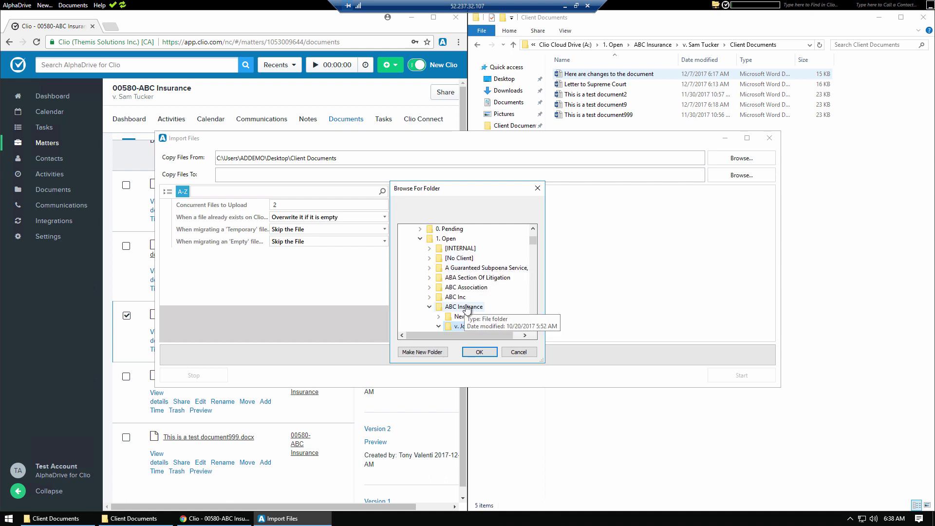
left_click(479, 352)
Step: Run the import and close the finished Import Files window
left_click(283, 205)
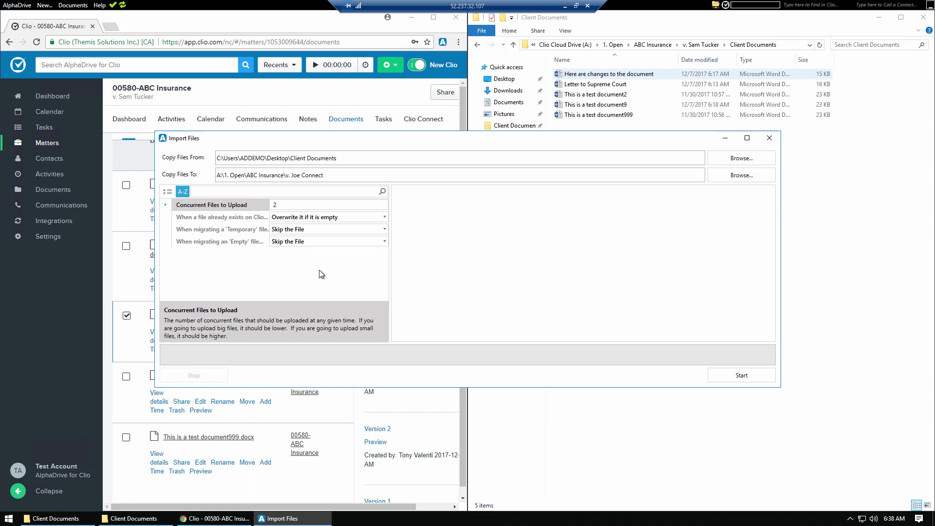
left_click(738, 374)
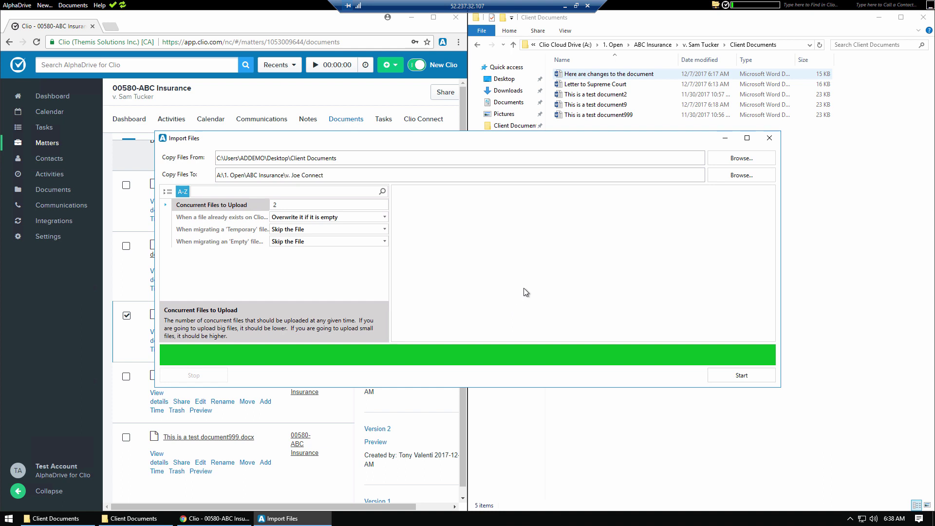
left_click(770, 137)
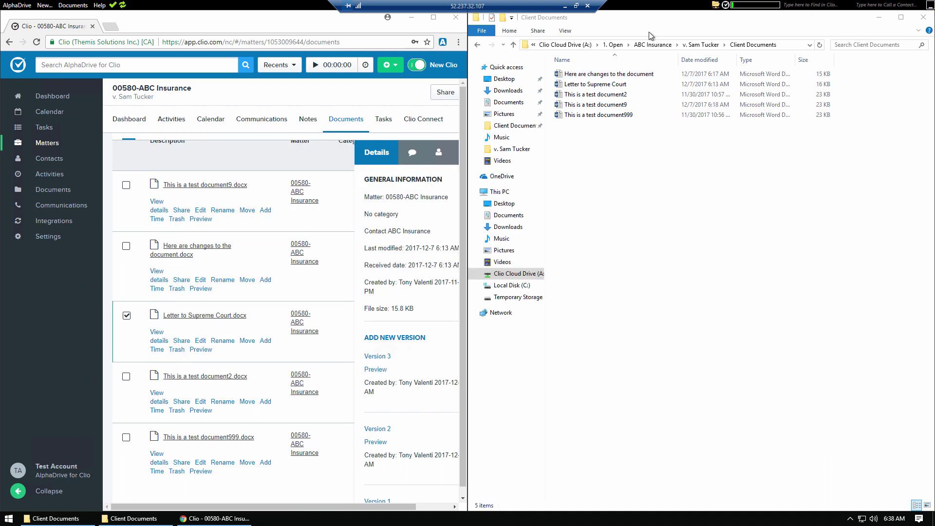
left_click(664, 47)
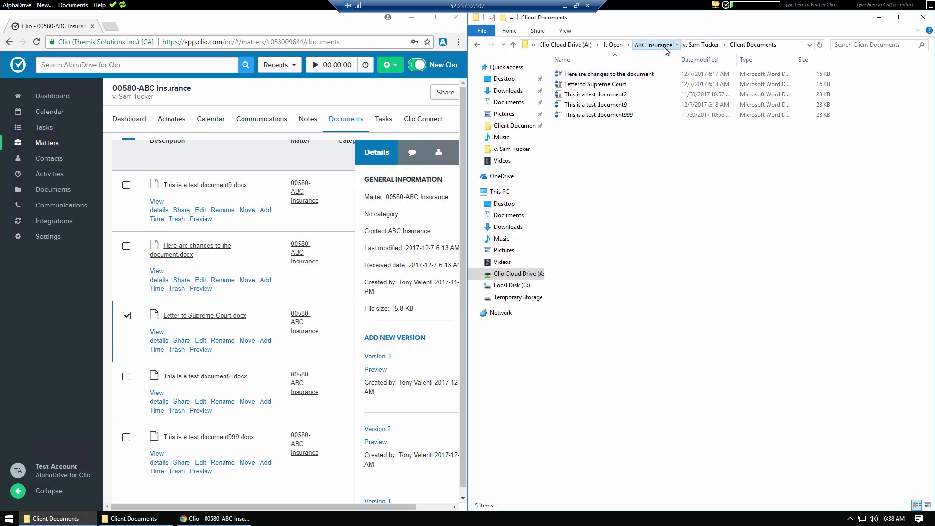
double_click(581, 86)
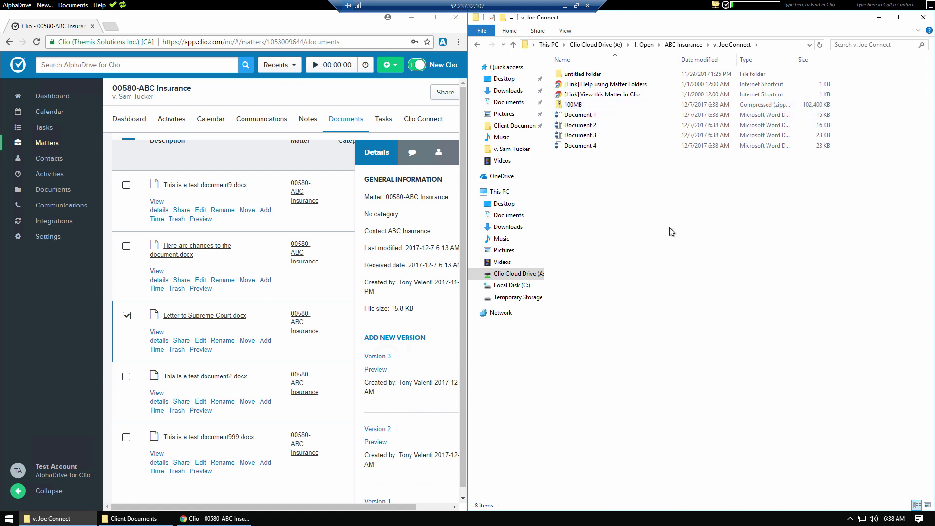
left_click(478, 45)
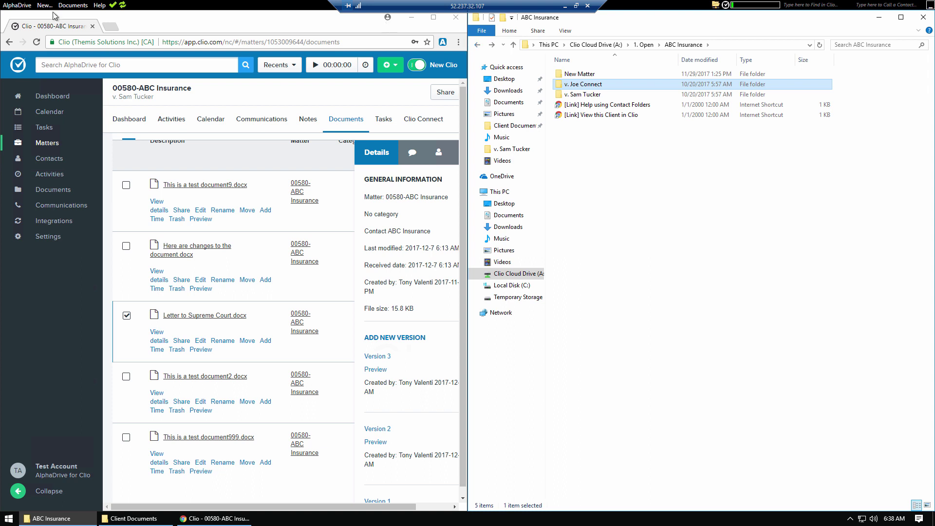
left_click(73, 5)
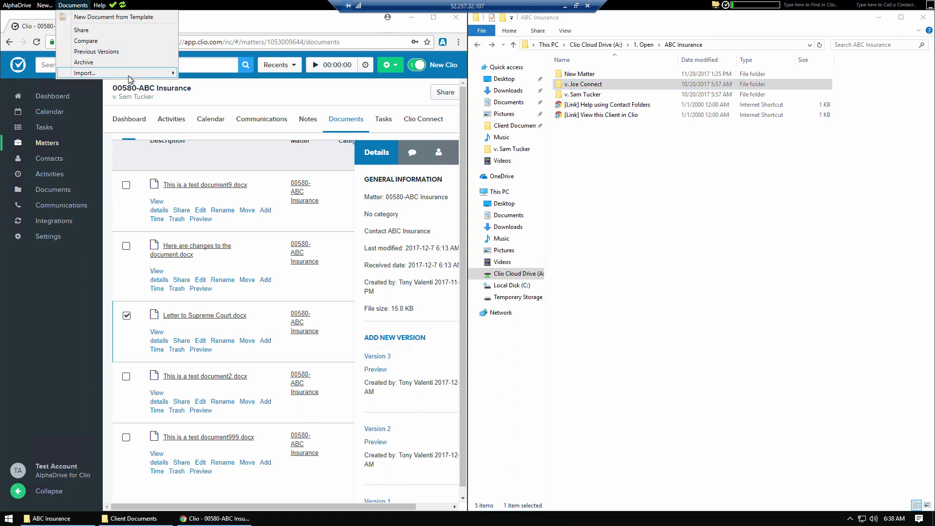
Step: Browse the Documents menu's Import submenu, then bring up the New menu
mouse_move(131, 74)
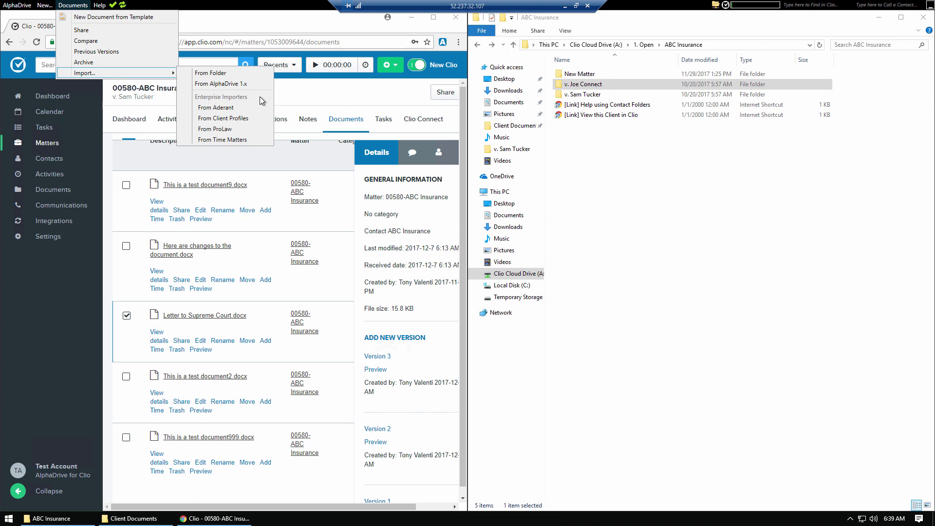
left_click(158, 7)
left_click(71, 5)
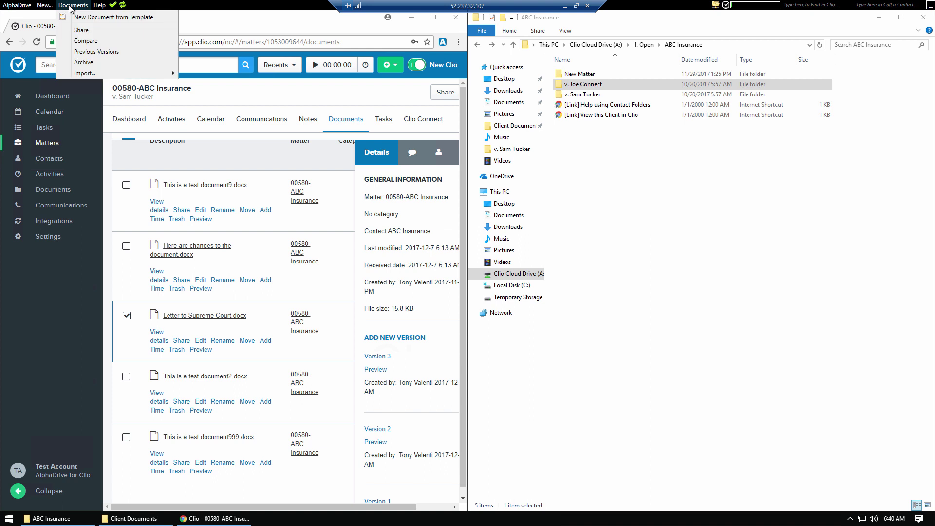
mouse_move(47, 8)
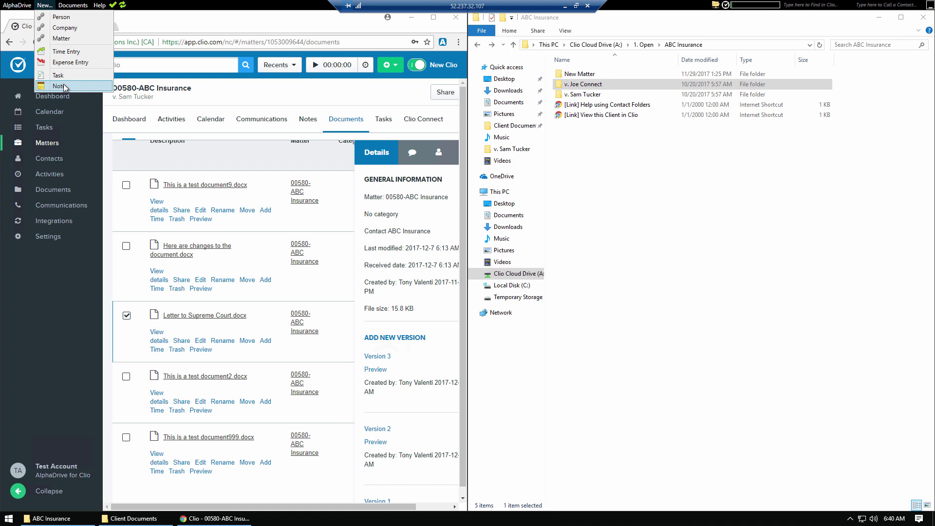
left_click(73, 52)
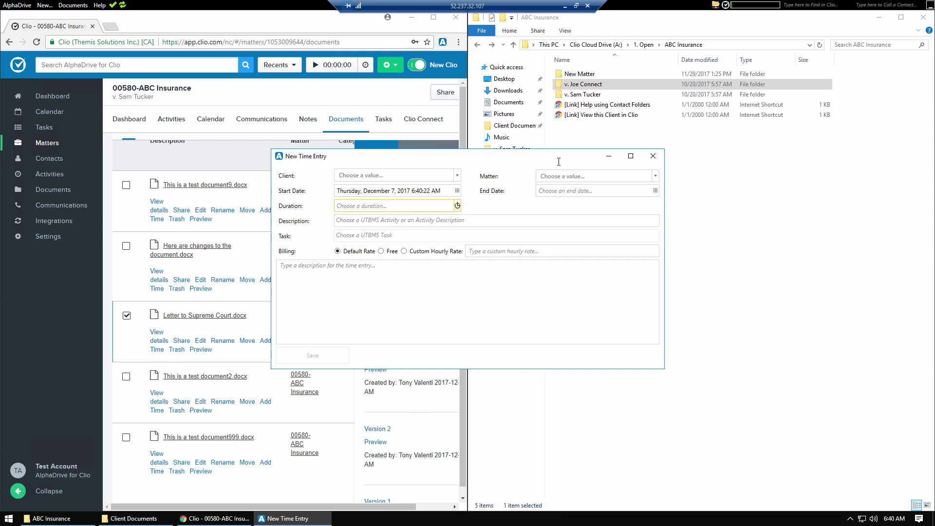
left_click(654, 157)
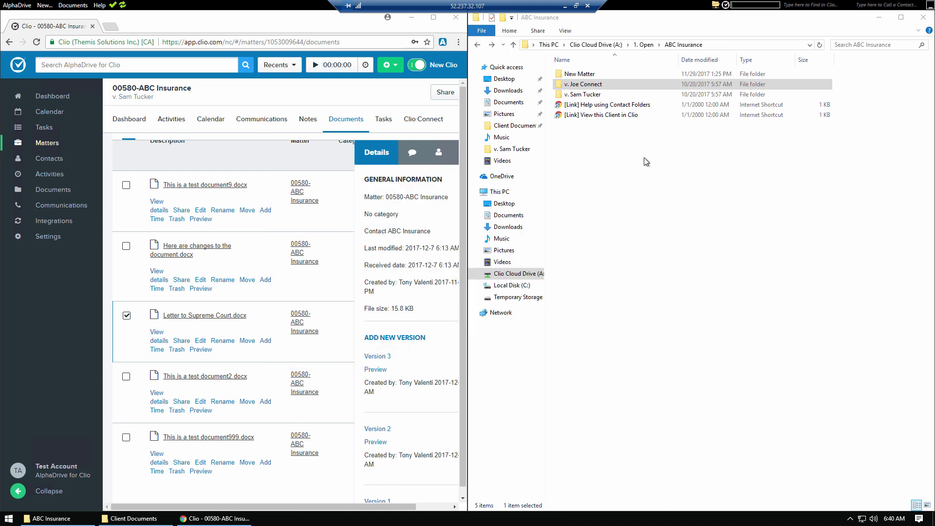
left_click(639, 187)
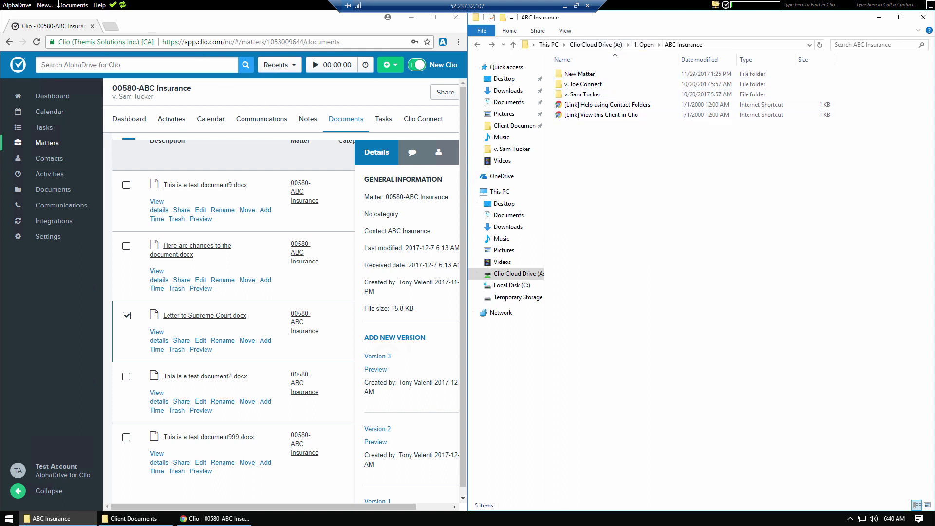
Step: Turn off longer descriptive folder names and name matters by Matter Number & Description, then apply
left_click(20, 6)
left_click(26, 17)
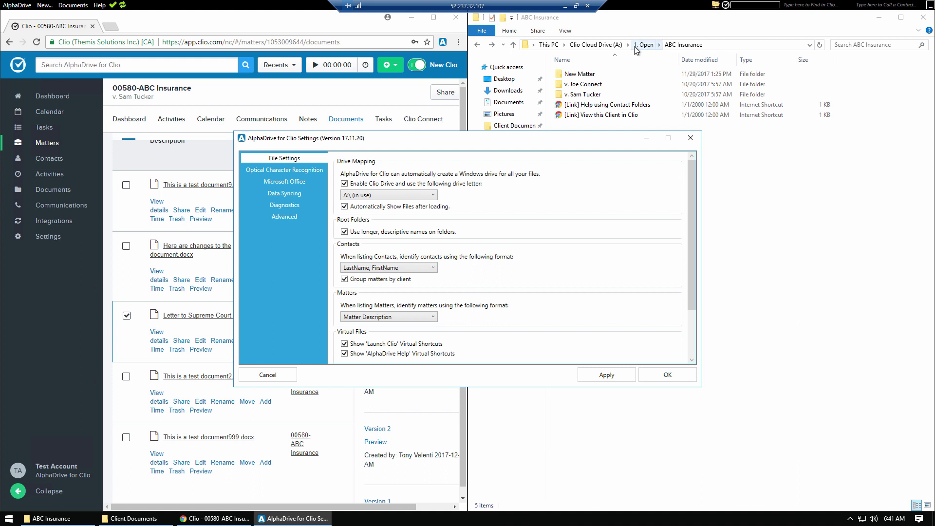
left_click(361, 231)
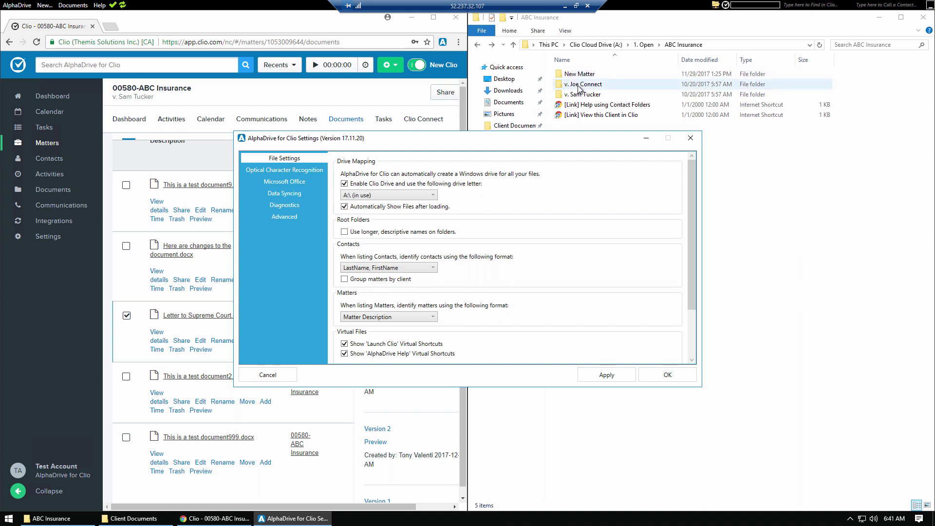
left_click(392, 317)
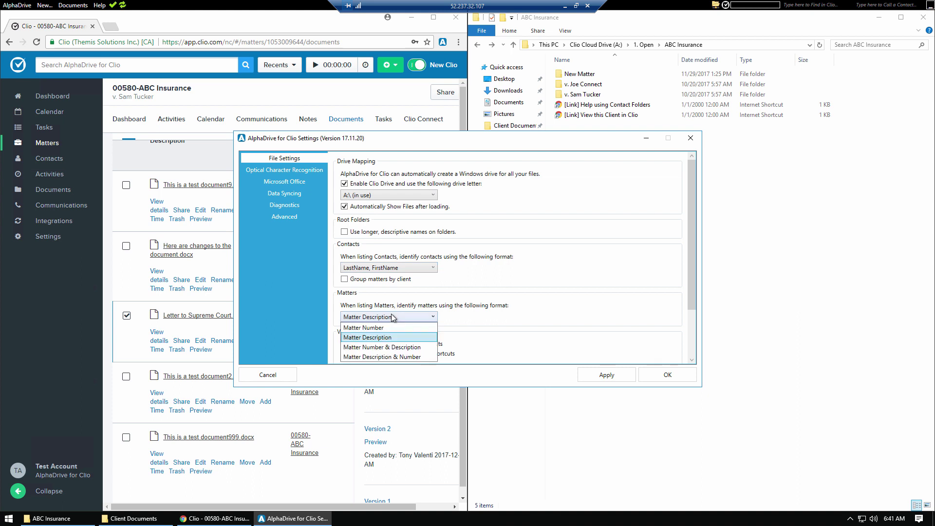
left_click(391, 348)
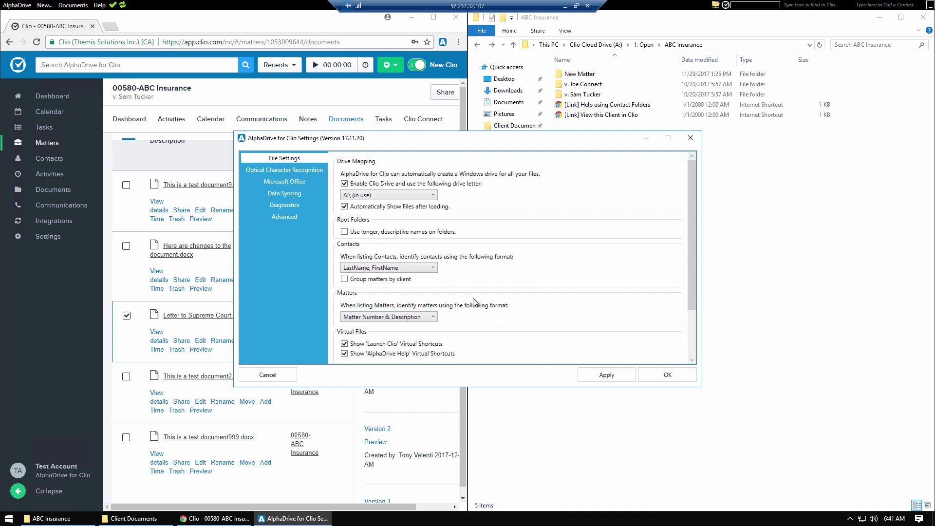
left_click(604, 373)
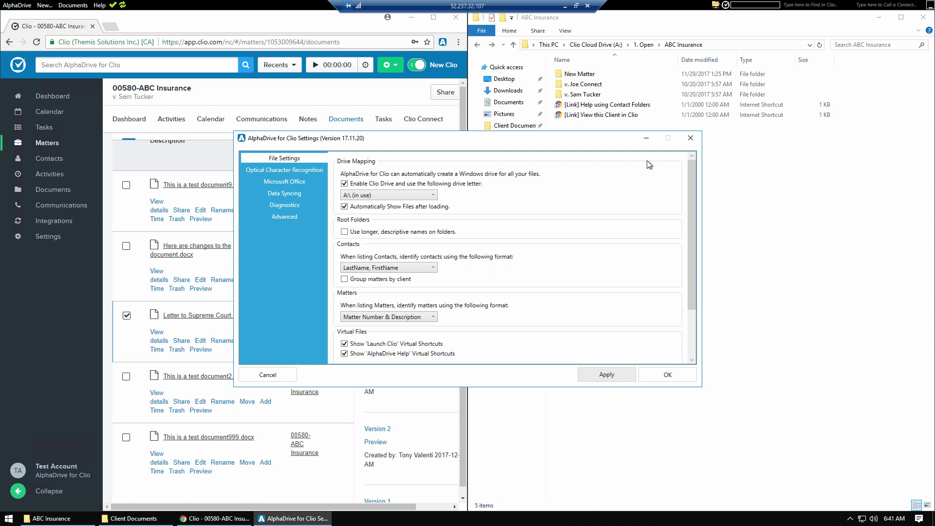
left_click(612, 45)
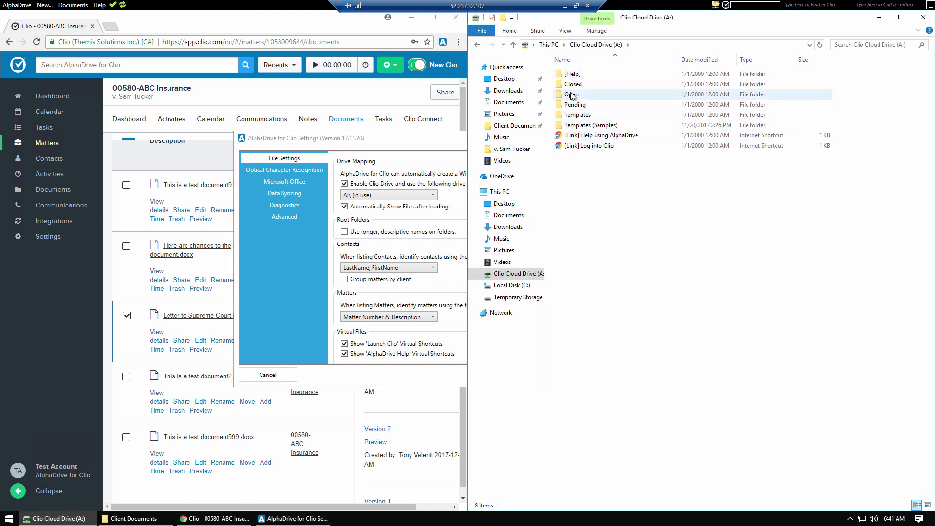
Step: Browse the Open folder's 328 matter folders, checking the [00017-Account-test] test matter
double_click(573, 96)
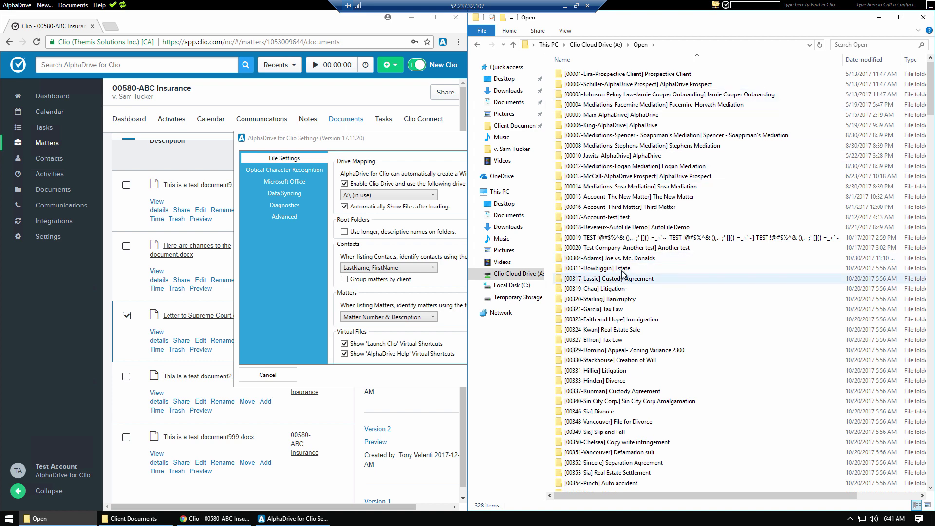
scroll(600, 160, "down", 2)
double_click(600, 158)
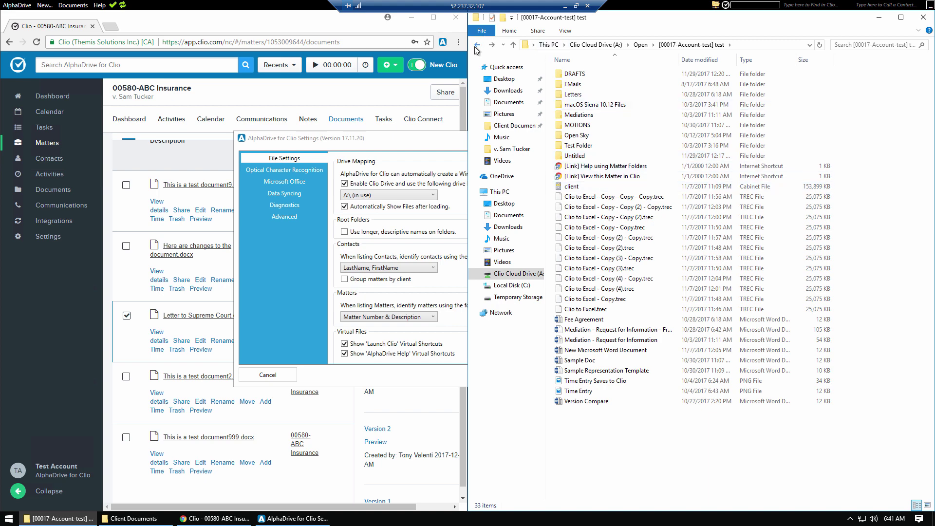
left_click(477, 45)
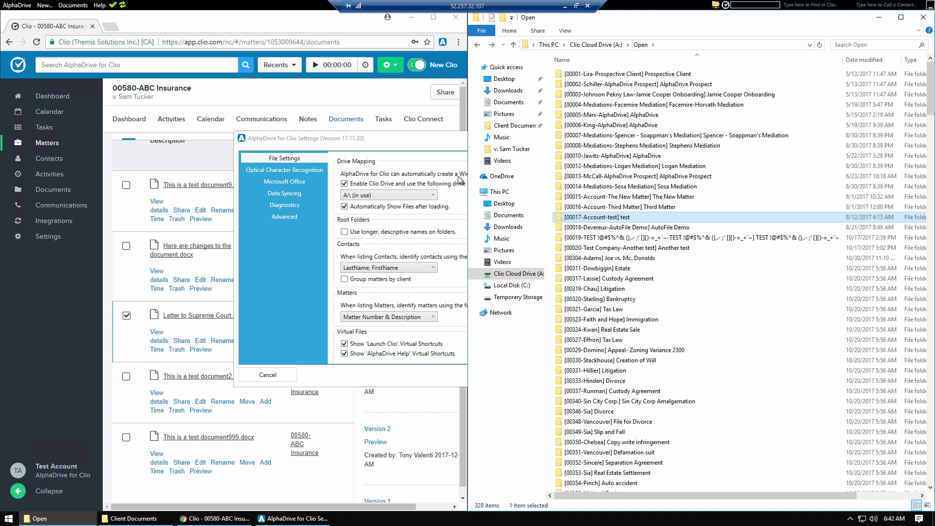
left_click(413, 139)
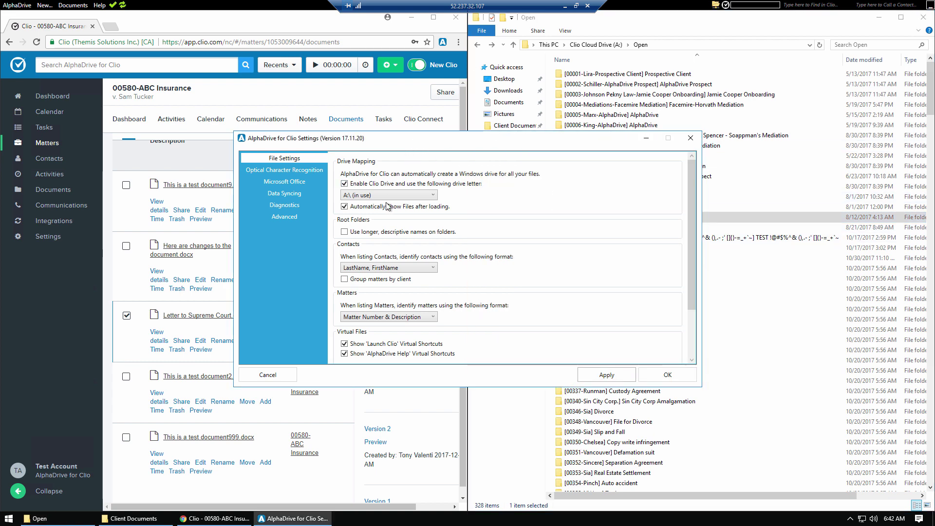
Step: Re-enable longer descriptive names and client grouping, name matters by Matter Description, and save
left_click(373, 232)
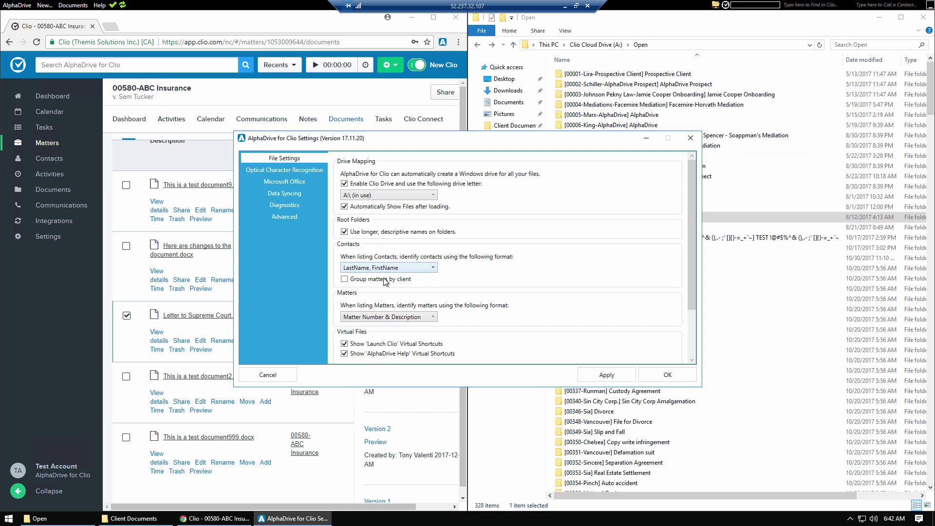
left_click(385, 281)
left_click(397, 316)
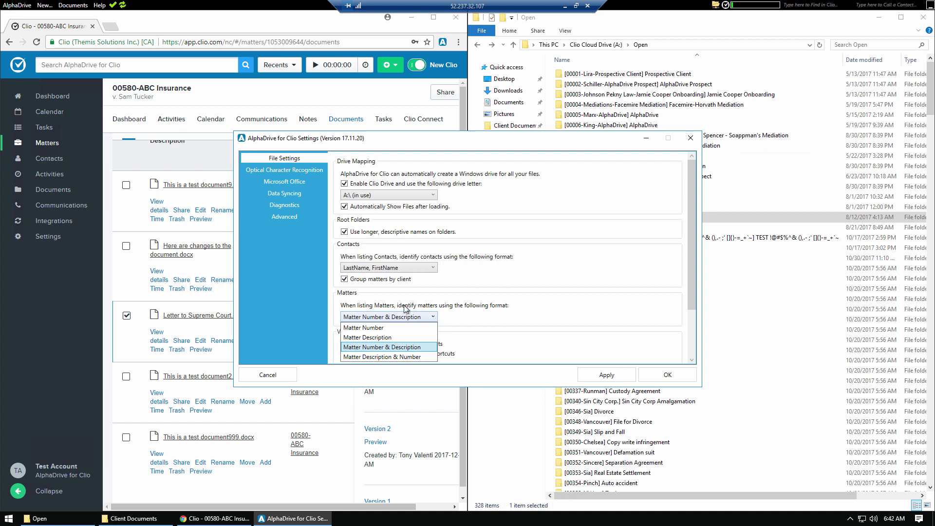
left_click(391, 338)
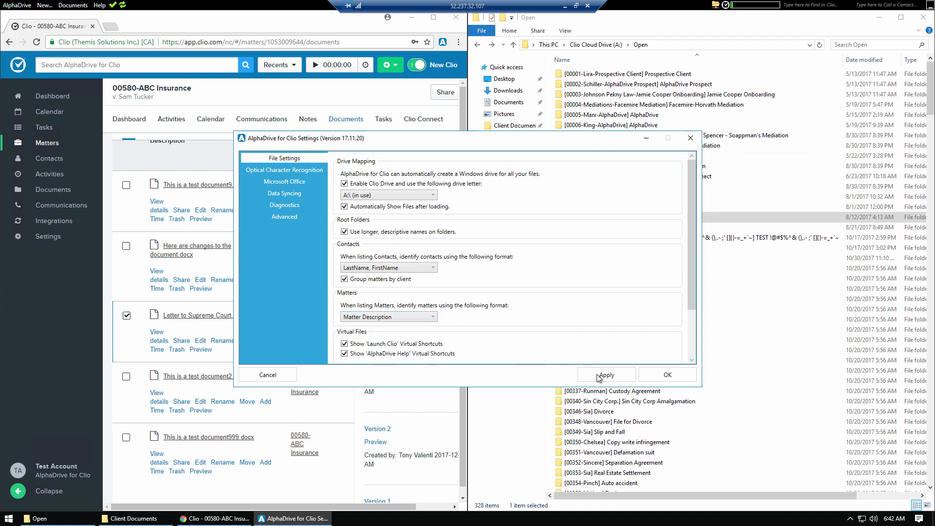
left_click(650, 373)
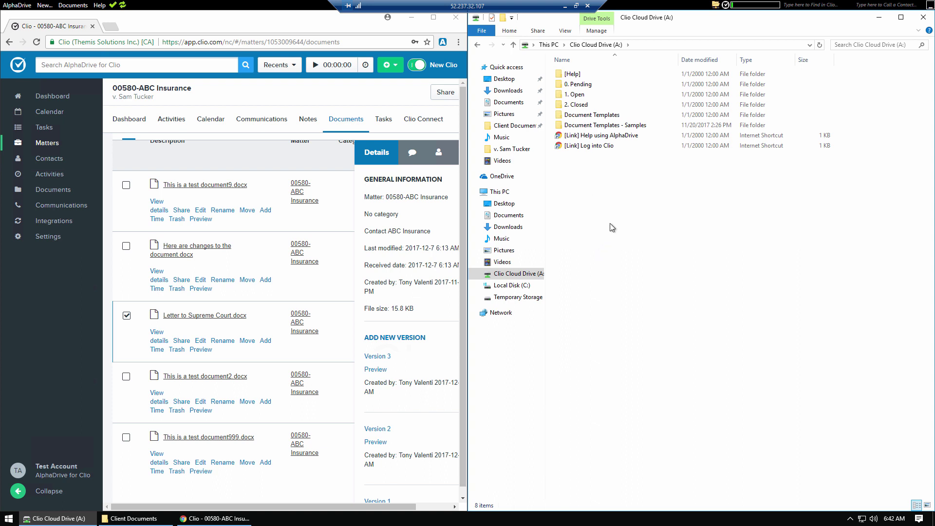
Step: Open the Fee Agreement template from Document Templates in Word and scroll to its signature lines
double_click(581, 117)
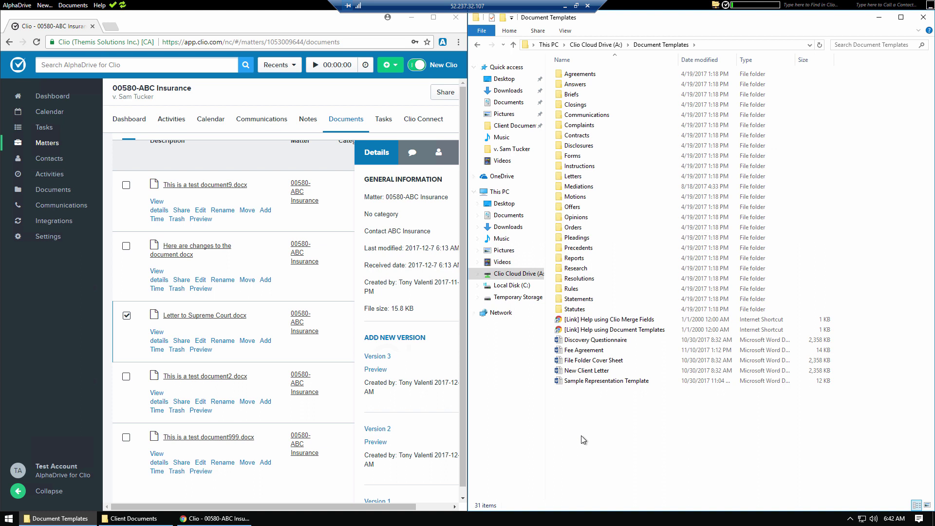
left_click(586, 352)
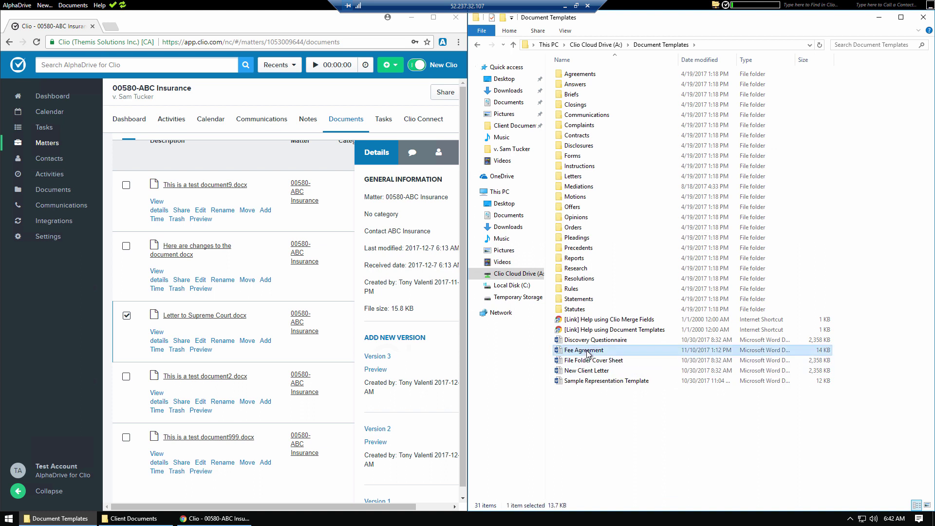
double_click(587, 352)
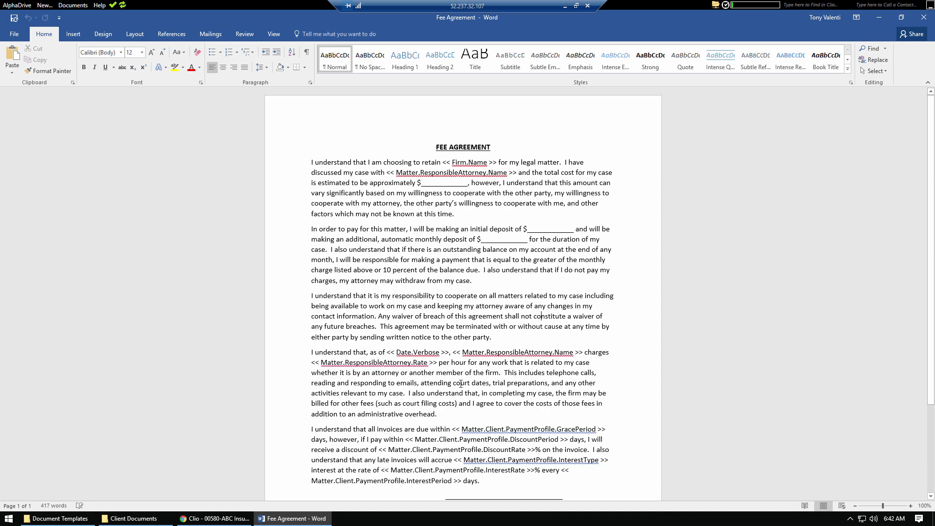
scroll(461, 383, "down", 3)
scroll(460, 384, "down", 2)
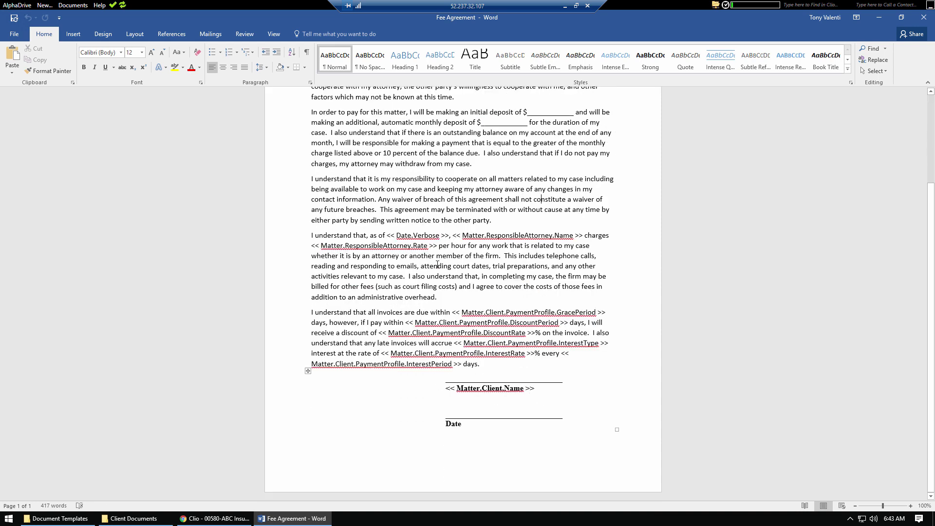
Step: Close the Fee Agreement, then view the Sample Representation Template in Word and close it
left_click(924, 17)
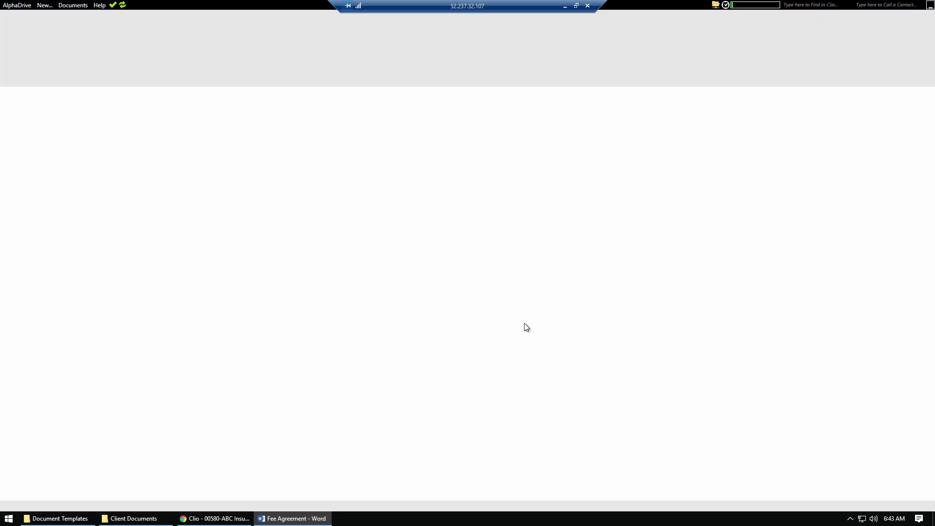
left_click(600, 340)
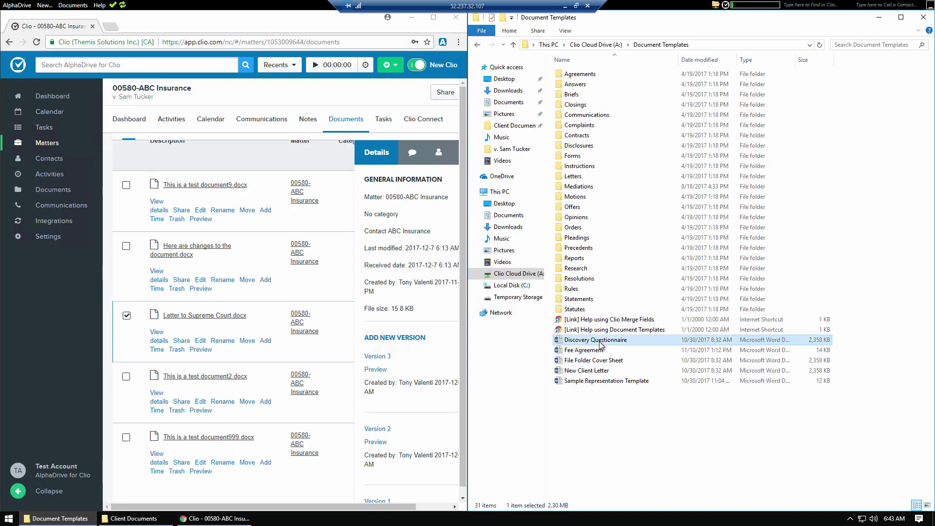
double_click(595, 382)
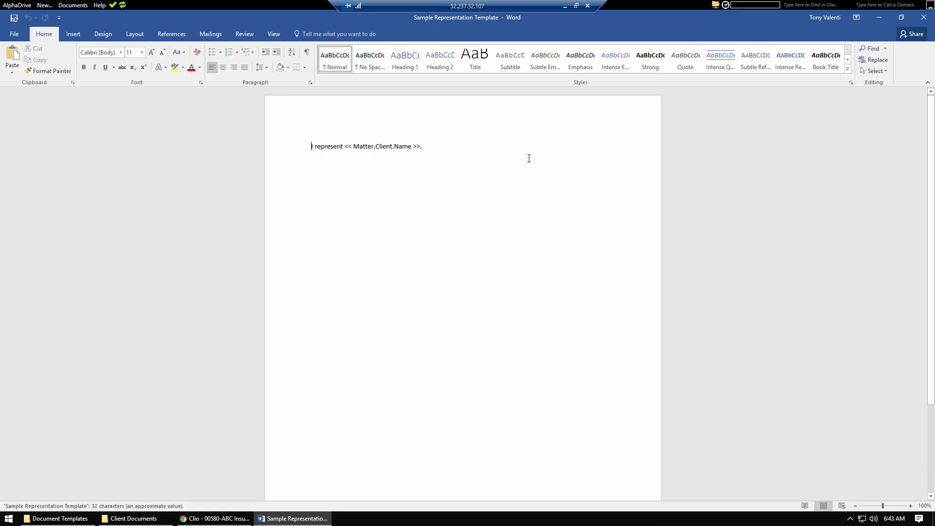
left_click(923, 17)
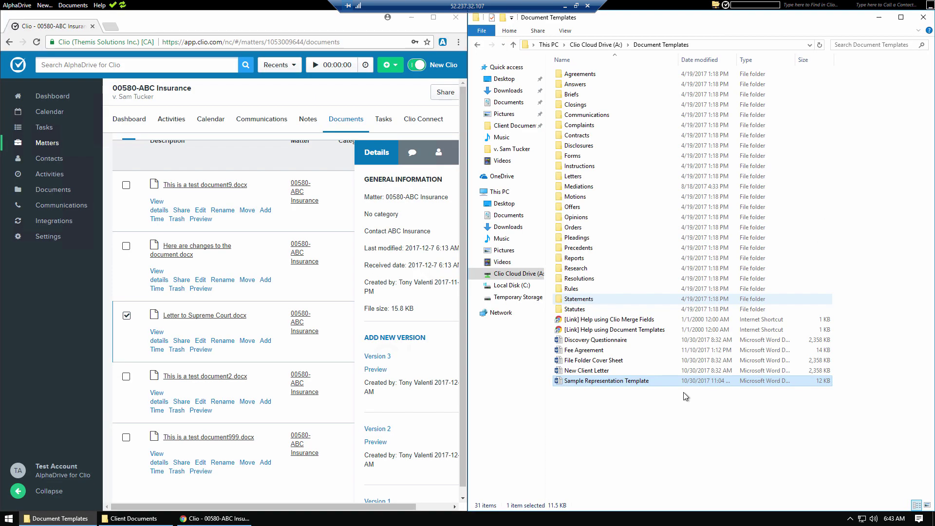
Step: In Document Templates - Samples > General, copy the six templates from Motion - Private Process Server to Praecipe
left_click(596, 45)
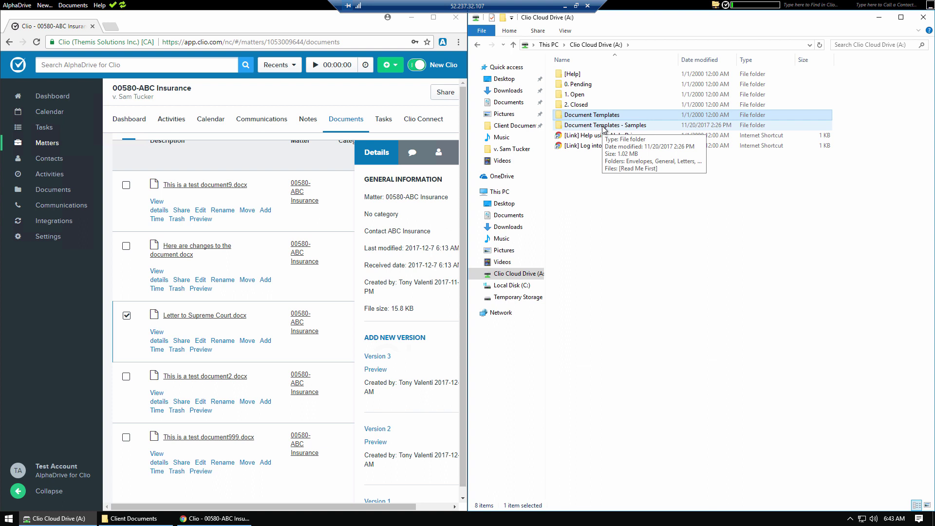
double_click(603, 128)
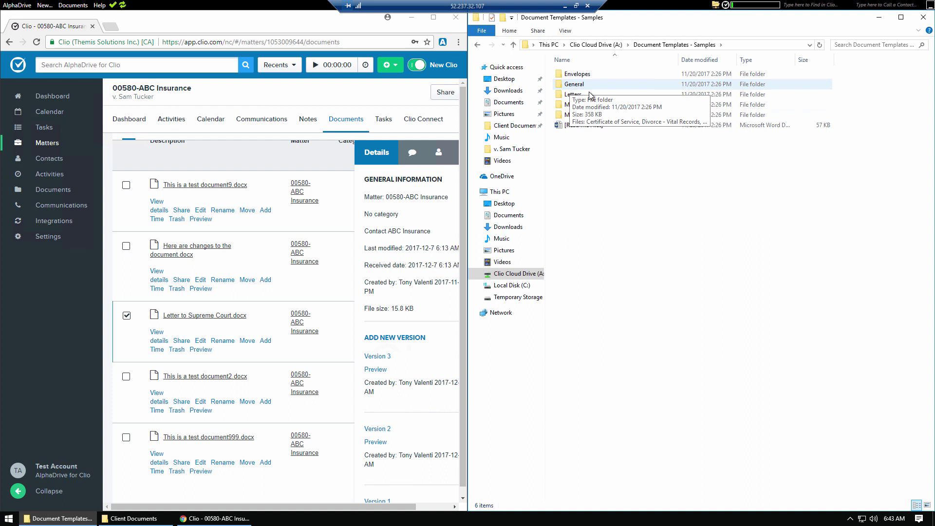
double_click(566, 85)
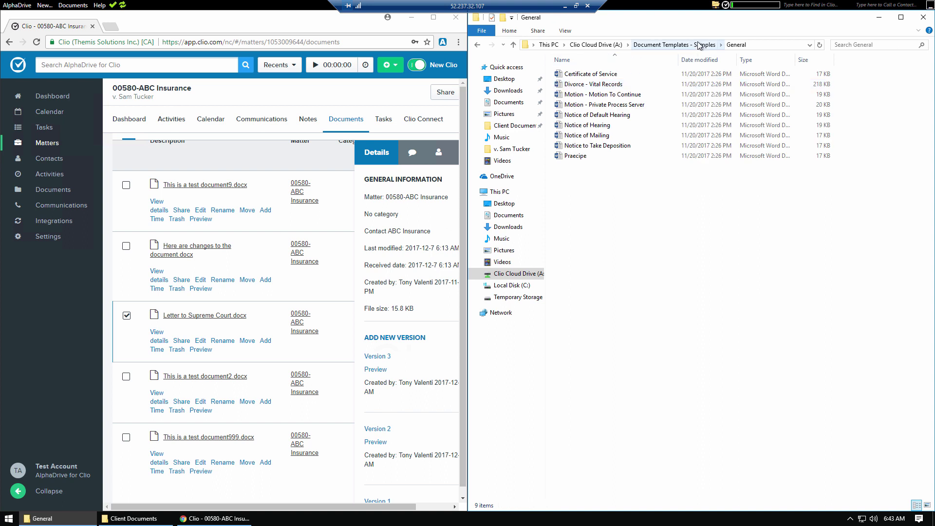
left_click(699, 46)
double_click(570, 85)
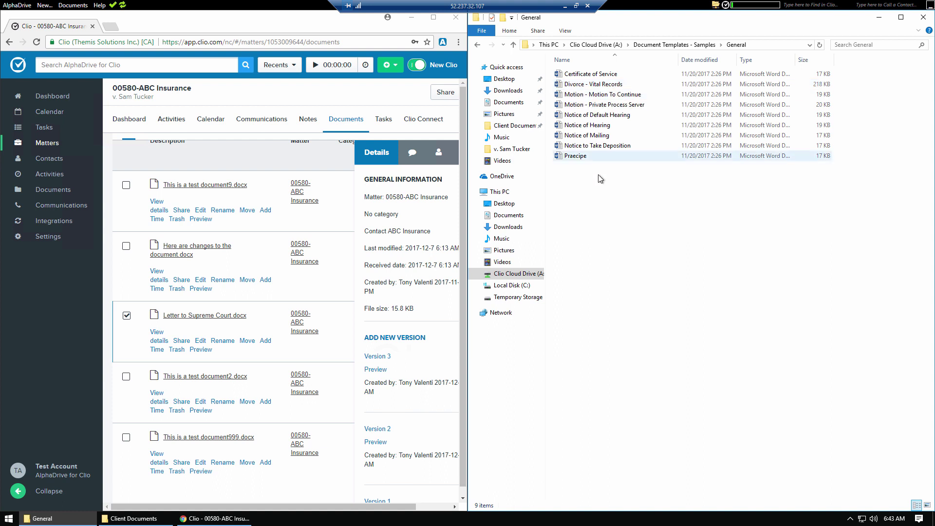
left_click_drag(590, 173, 603, 107)
right_click(600, 104)
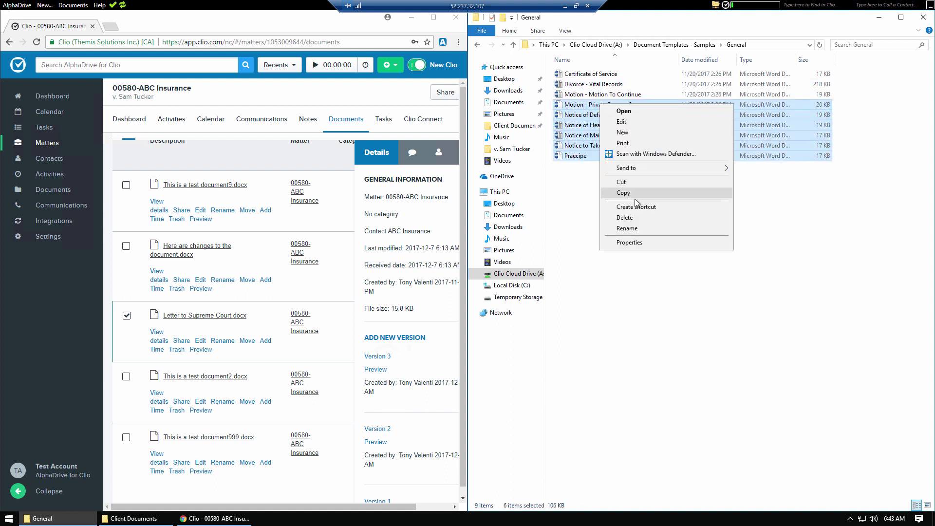
left_click(631, 195)
Step: Paste the six copied templates into the Document Templates folder
left_click(596, 44)
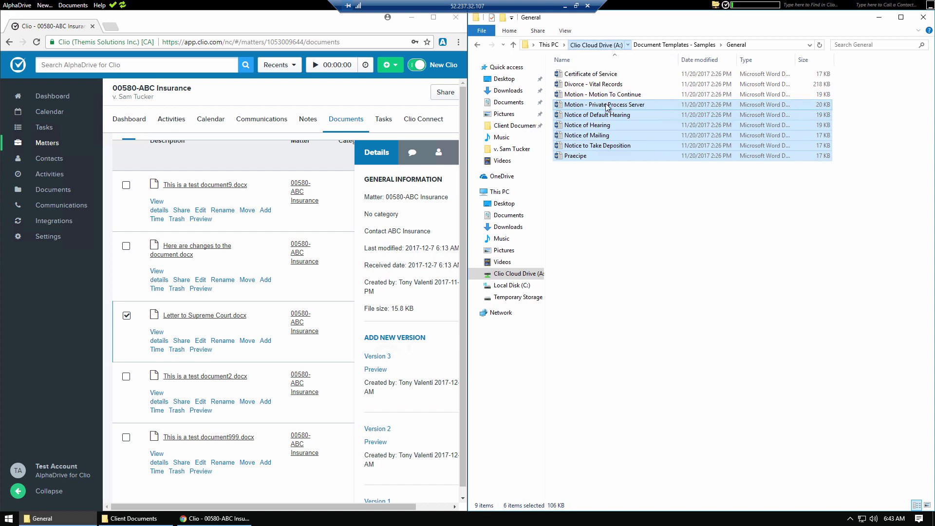
double_click(590, 116)
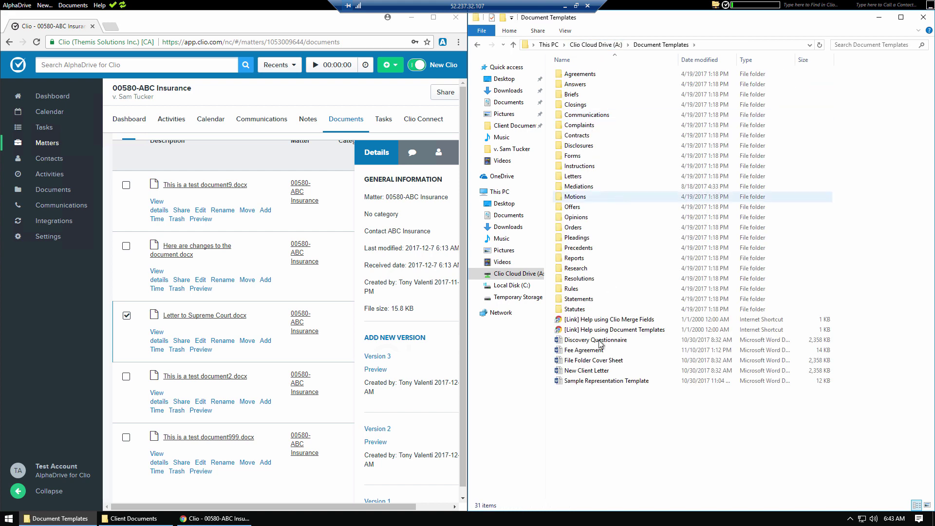
right_click(606, 414)
left_click(645, 352)
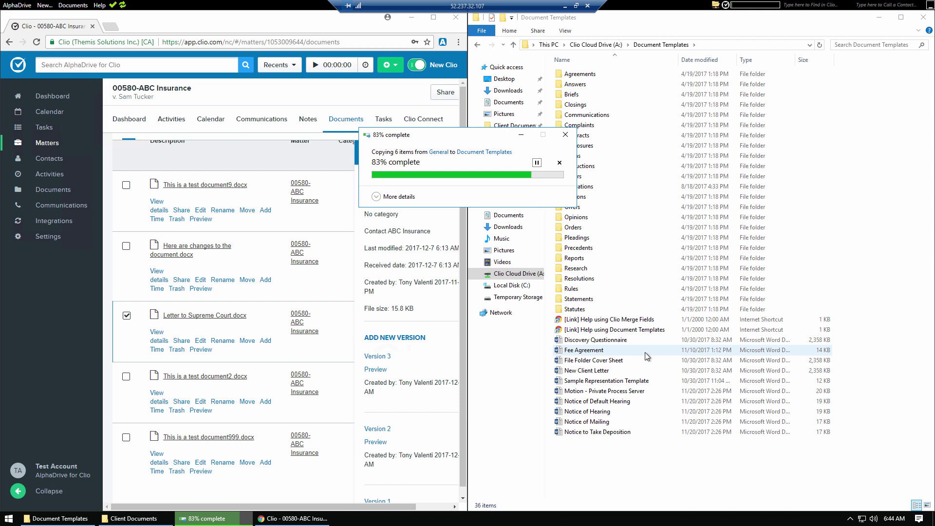
left_click(657, 464)
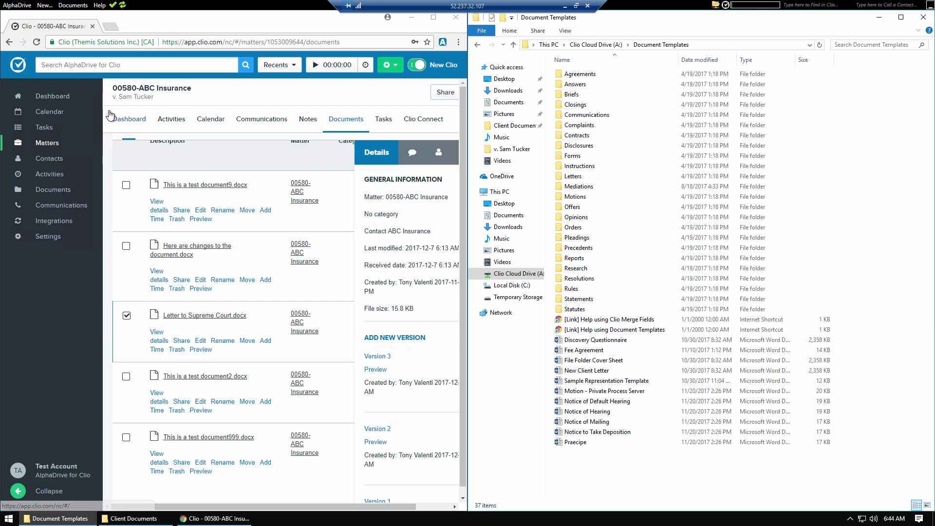
Step: Start a new document from template for client ABC Insurance and its second matter
left_click(73, 6)
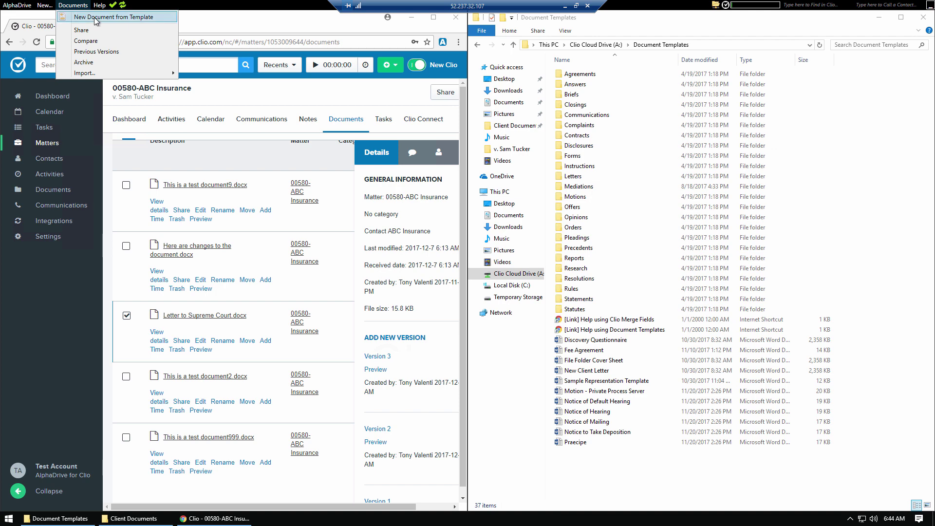
left_click(130, 16)
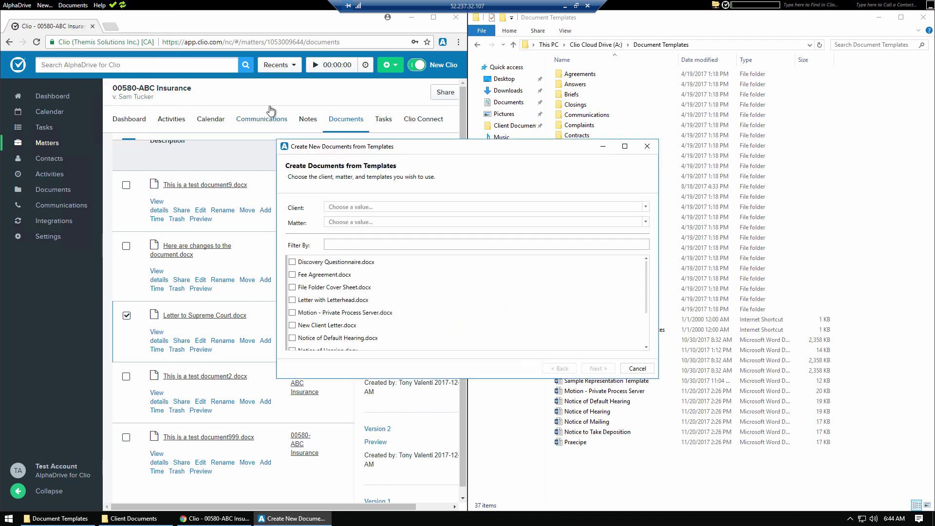
left_click(372, 206)
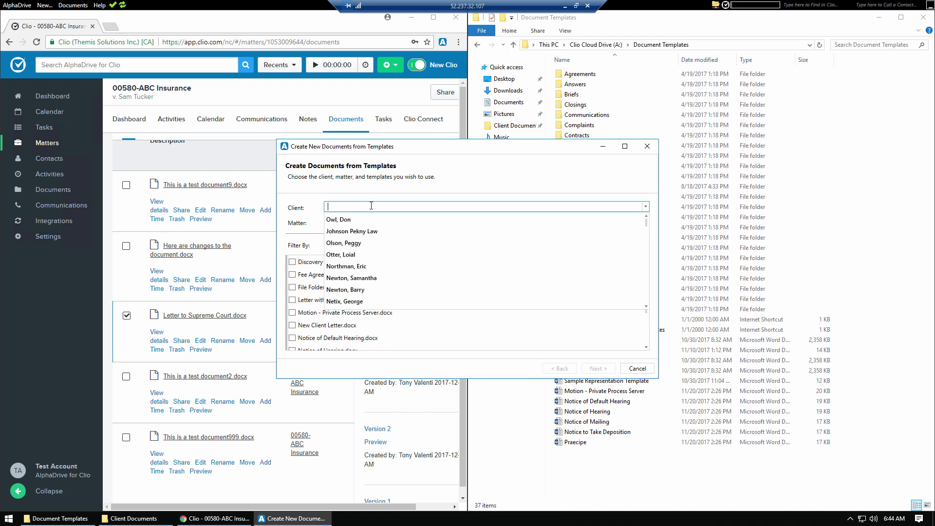
type("abc")
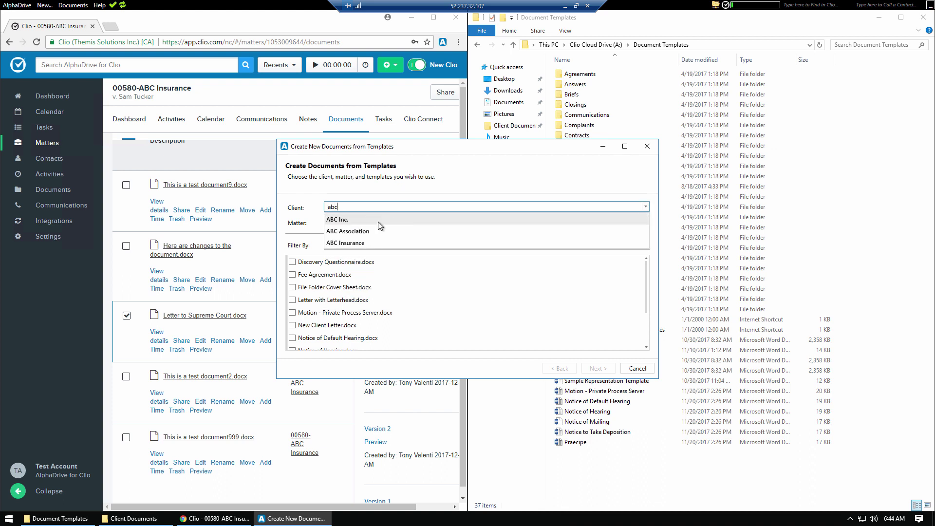
left_click(348, 223)
left_click(349, 223)
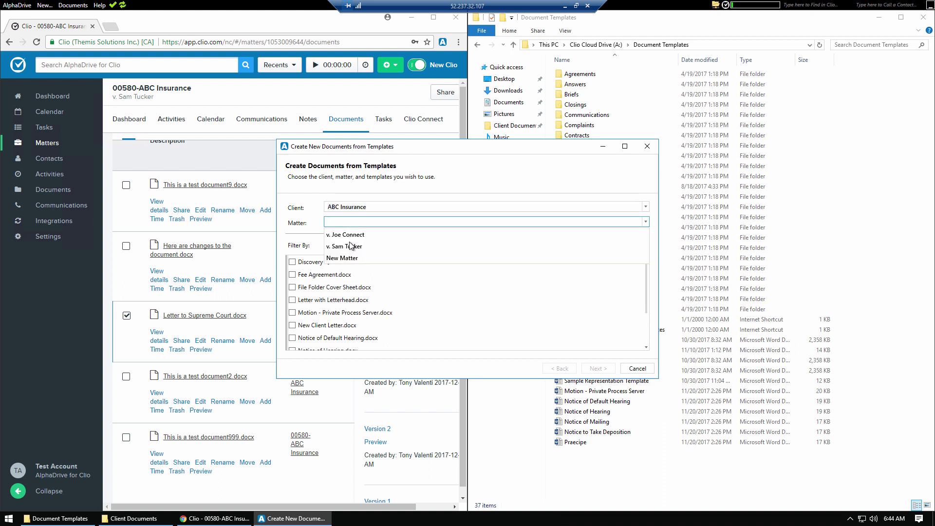
left_click(350, 246)
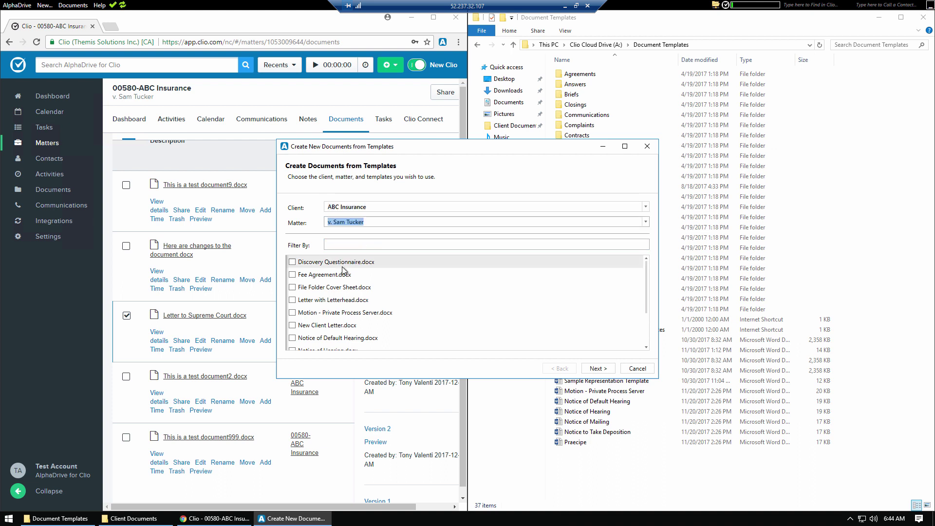
Step: Tick Praecipe, Notice of Hearing, Notice of Mailing, File Folder Cover Sheet and Fee Agreement templates, then continue
scroll(333, 302, "down", 2)
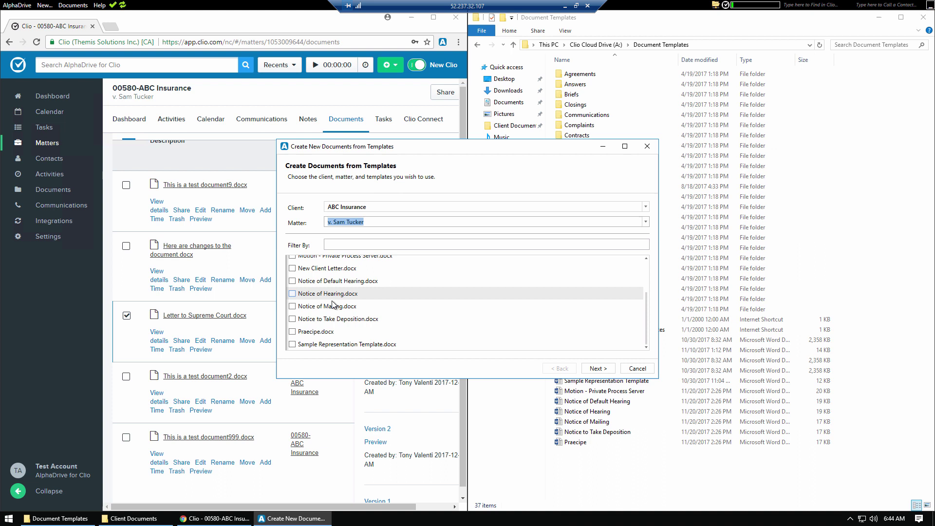
left_click(294, 334)
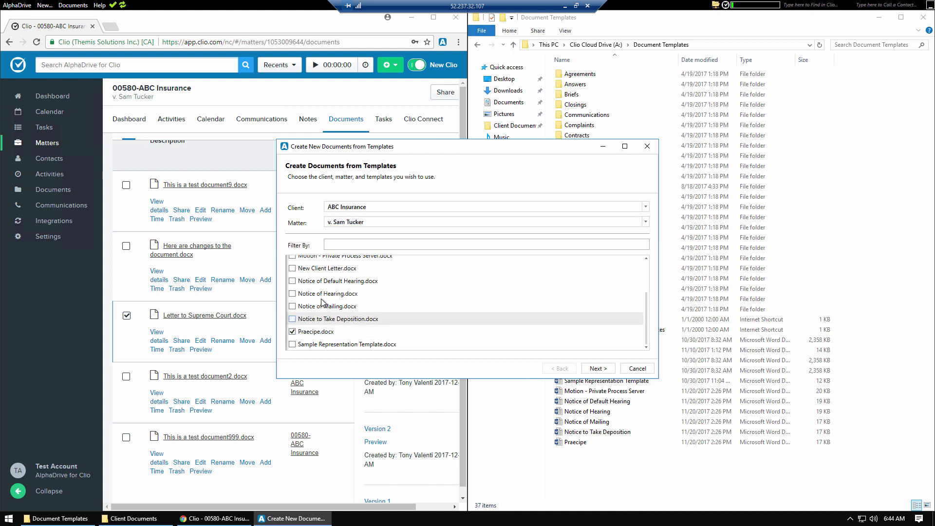
left_click(294, 296)
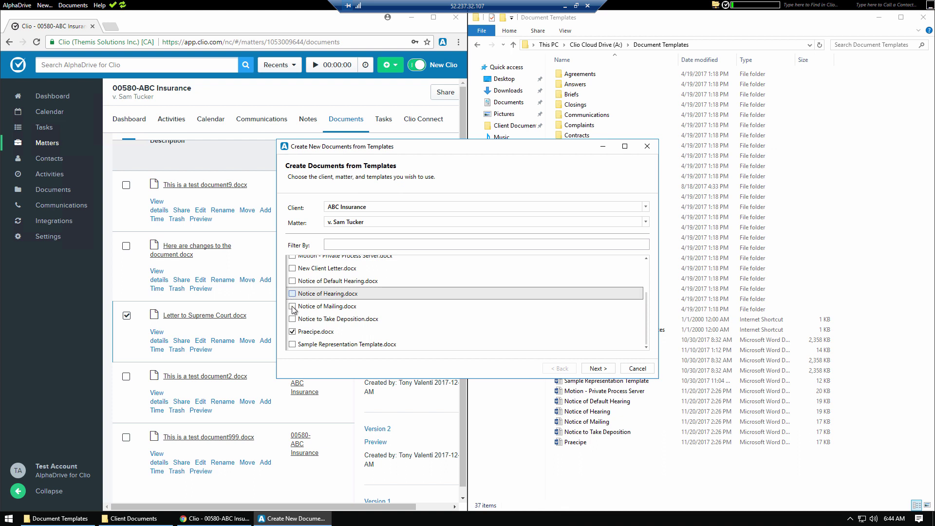
left_click(300, 305)
scroll(293, 284, "up", 3)
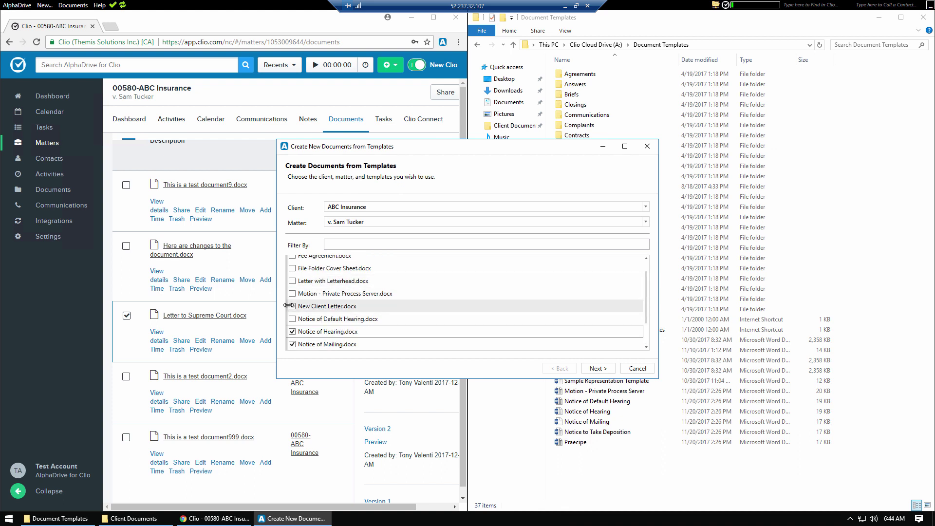
left_click(293, 271)
scroll(294, 276, "up", 1)
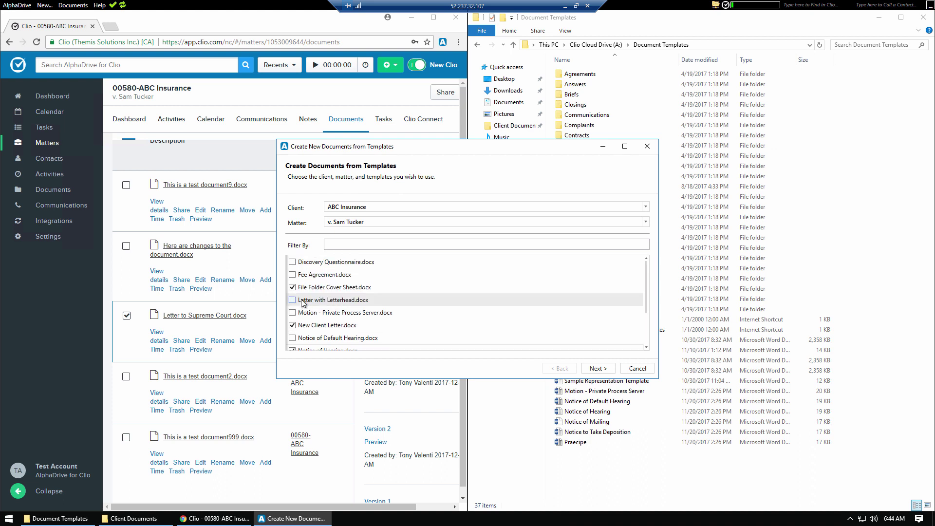
left_click(293, 275)
scroll(442, 263, "down", 5)
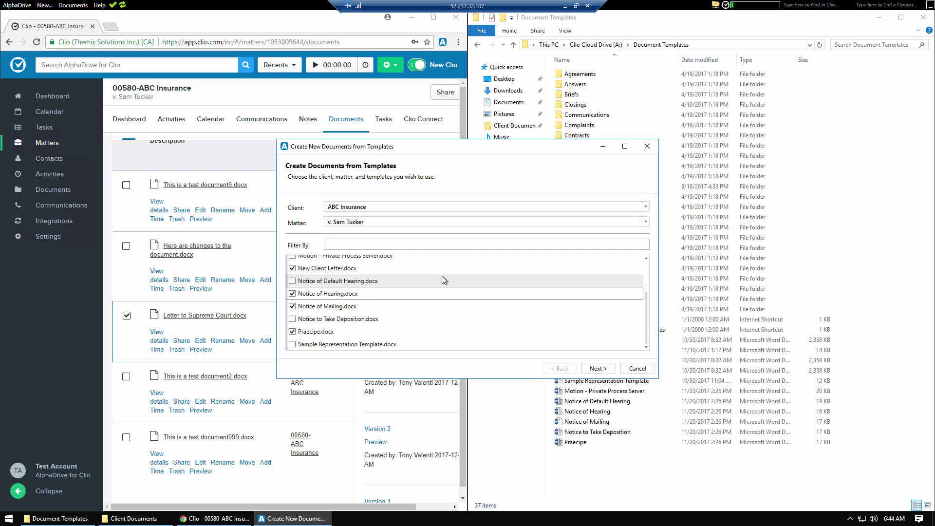
left_click(596, 369)
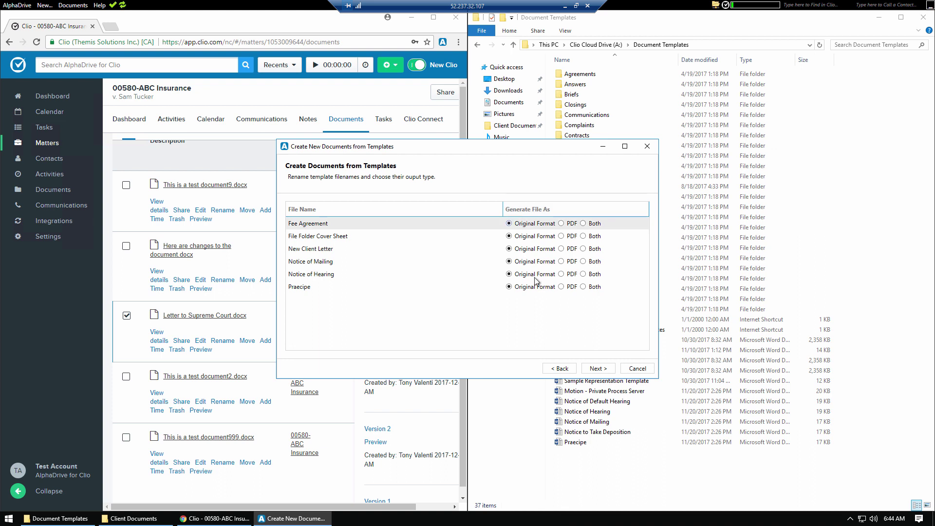
Step: Generate the six documents in Original Format, then return to the file browser
left_click(602, 369)
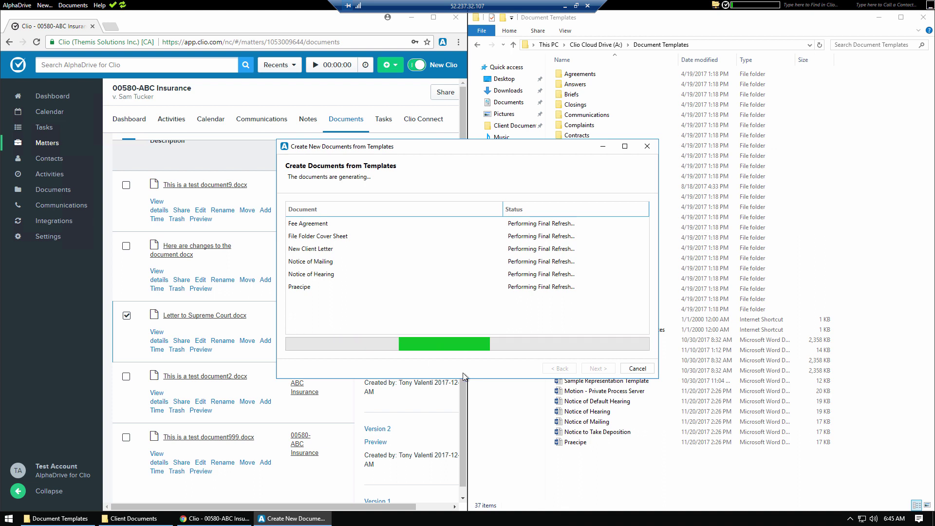
left_click(663, 486)
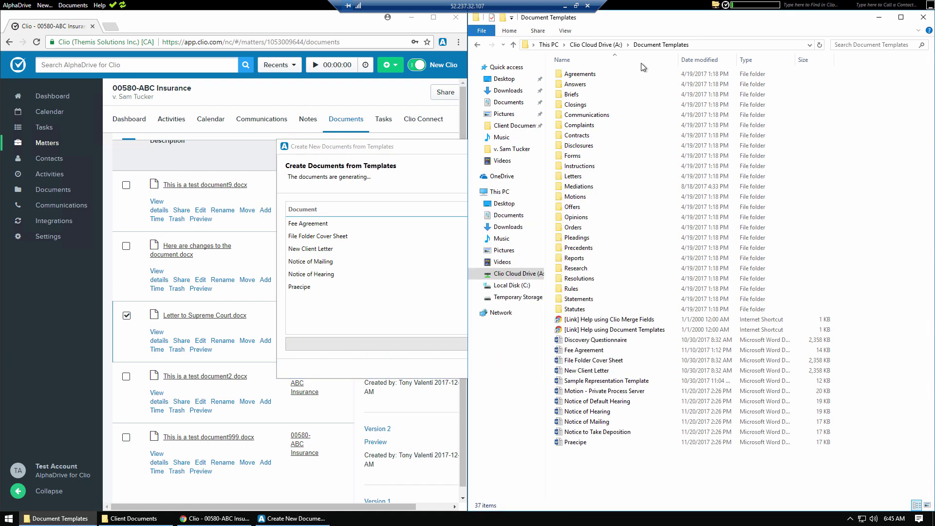
left_click(591, 45)
double_click(577, 94)
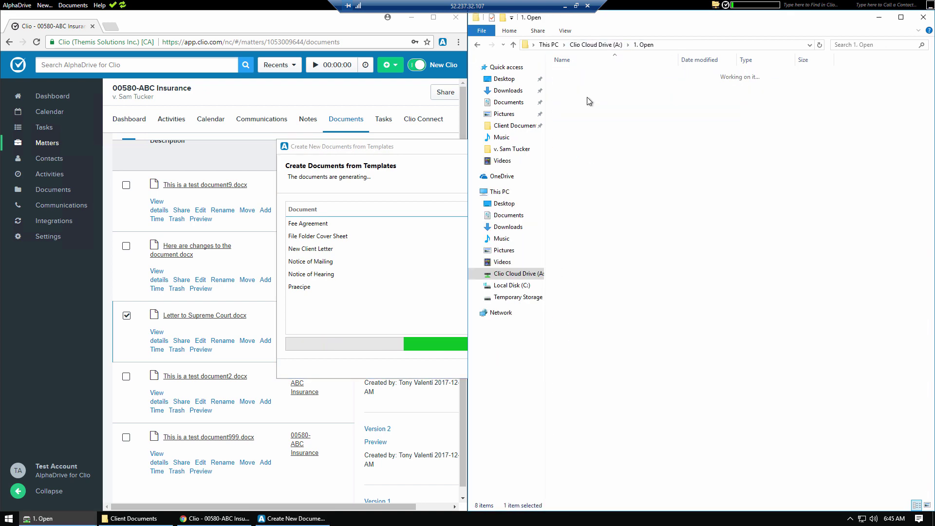
left_click(591, 117)
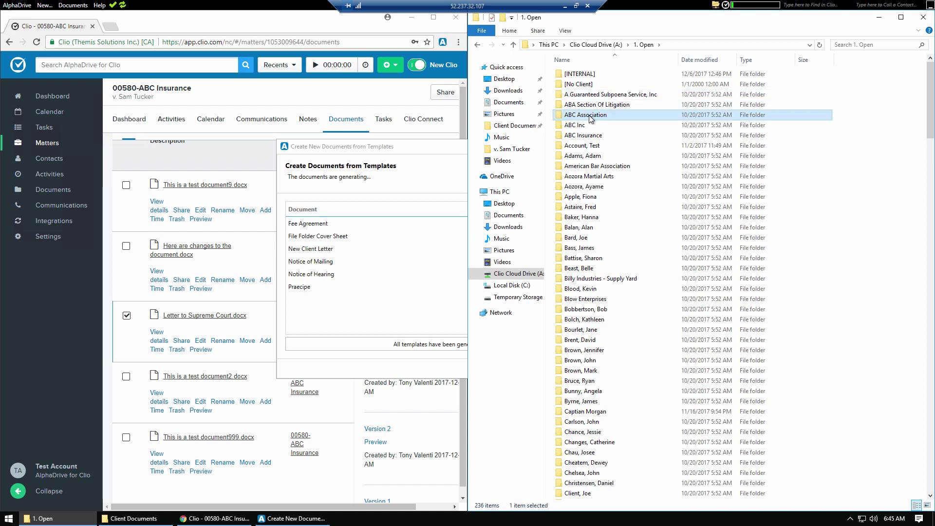
double_click(589, 116)
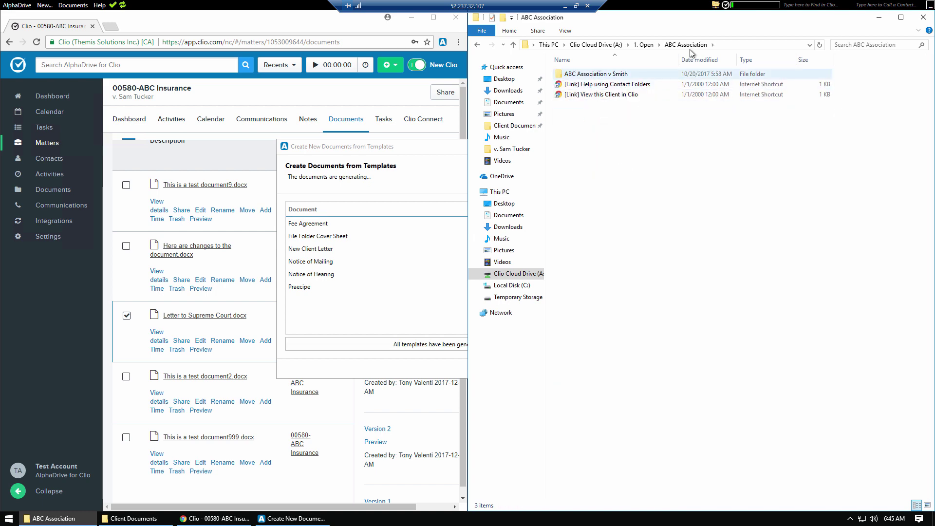
left_click(634, 46)
left_click(575, 137)
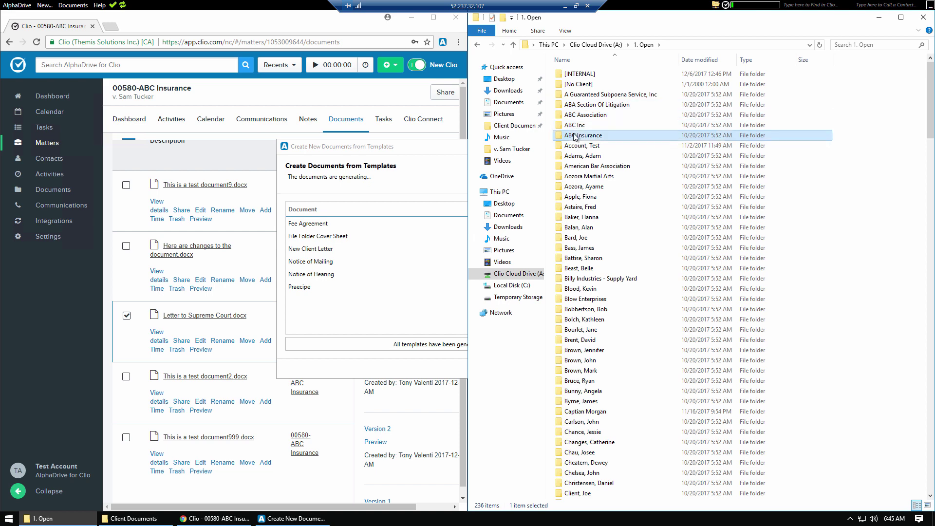
double_click(574, 137)
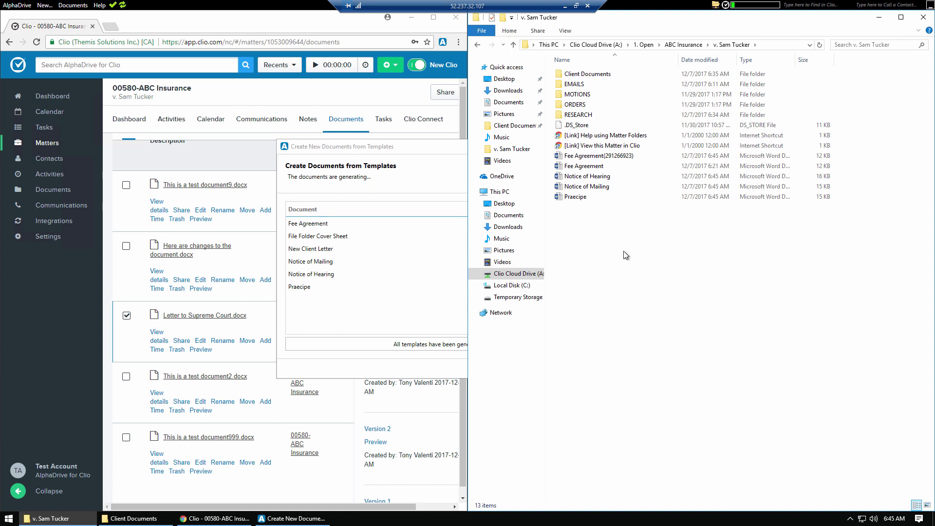
left_click(586, 189)
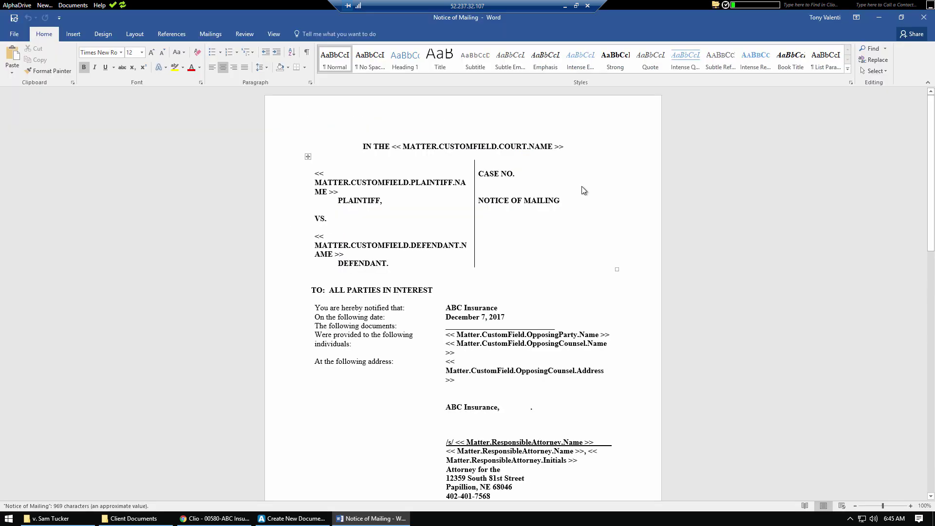
scroll(490, 234, "down", 3)
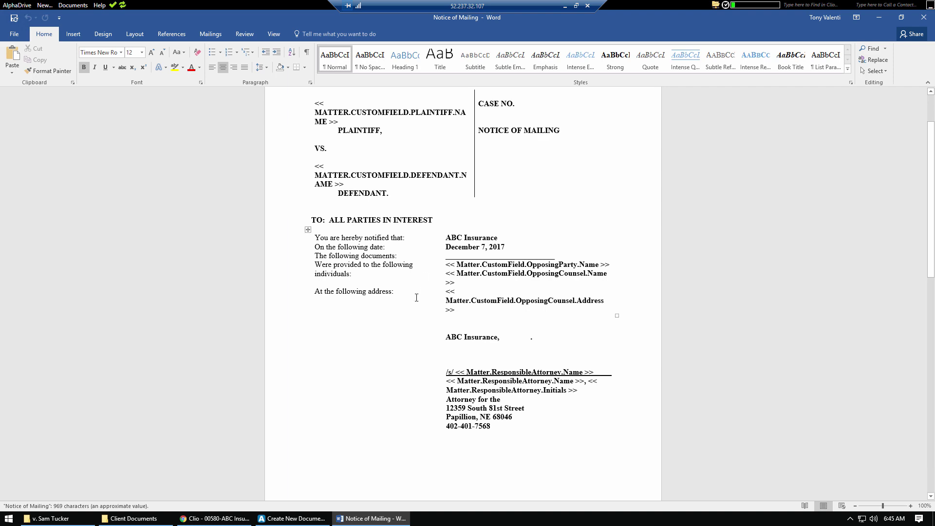
scroll(416, 297, "down", 5)
scroll(450, 325, "down", 10)
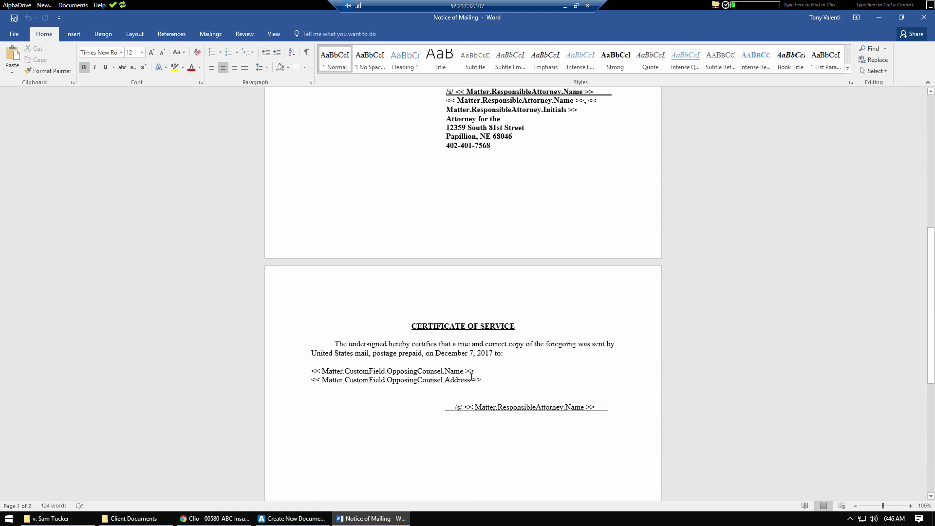
left_click(924, 17)
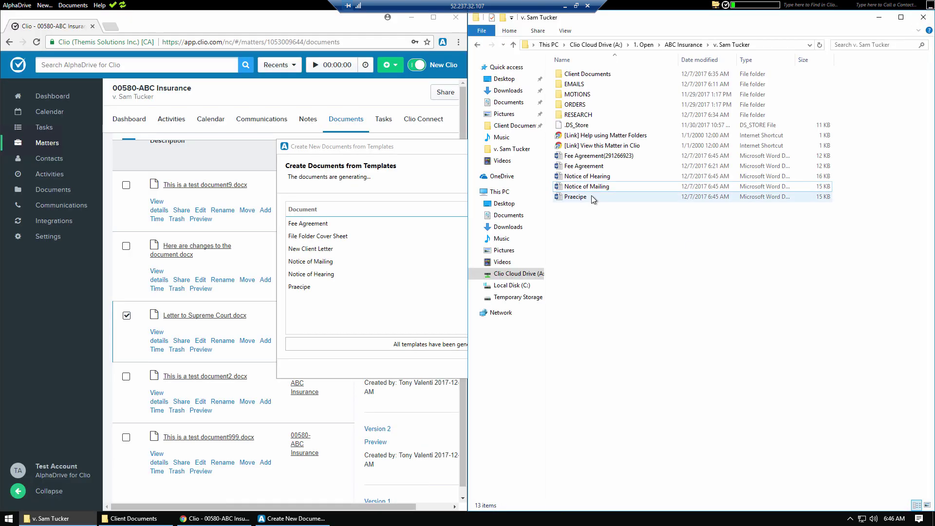
double_click(584, 166)
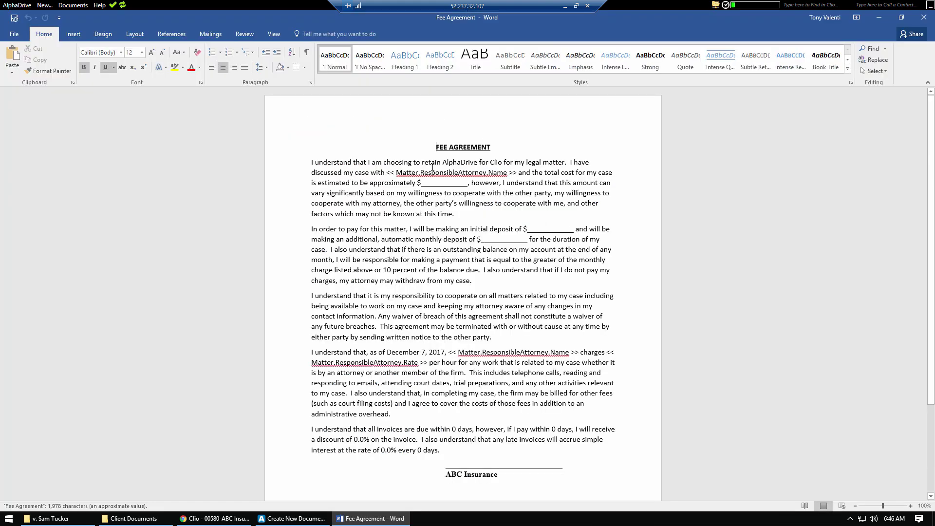
left_click_drag(422, 163, 490, 162)
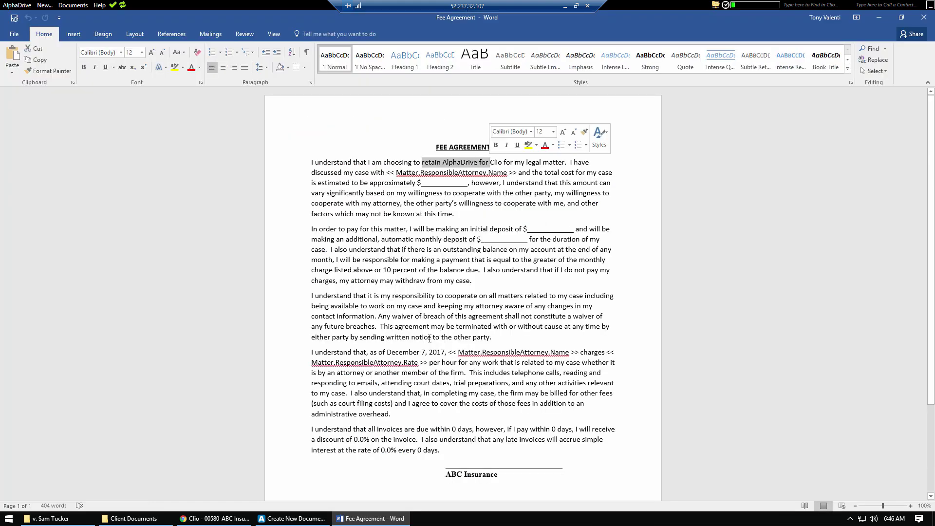
scroll(483, 403, "down", 3)
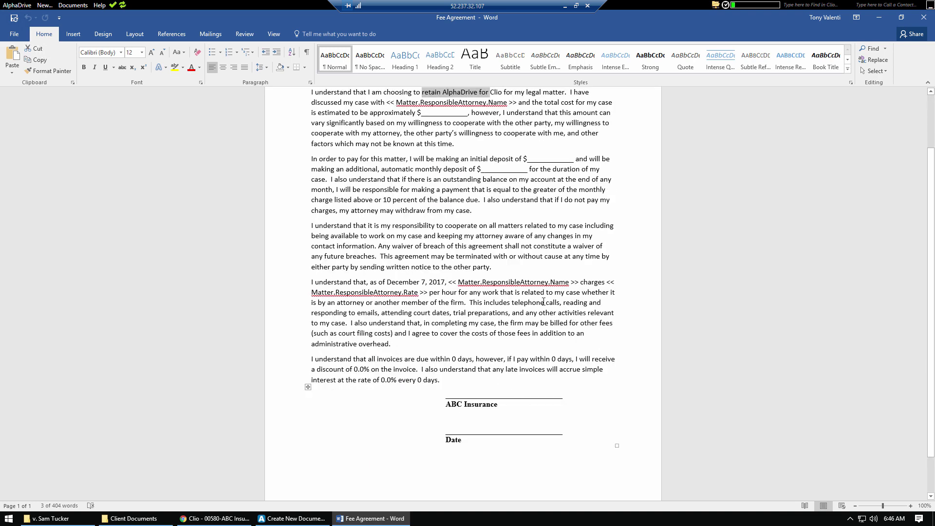
left_click_drag(452, 282, 516, 282)
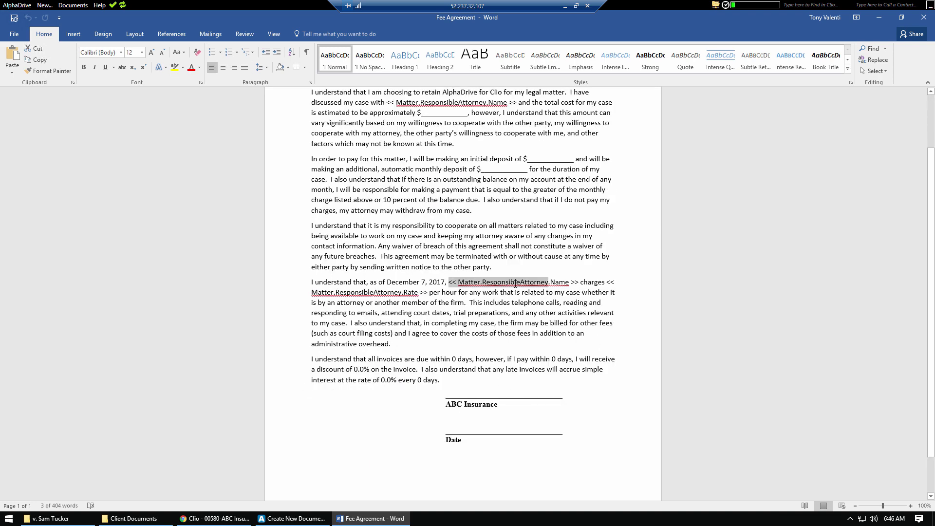
left_click(418, 211)
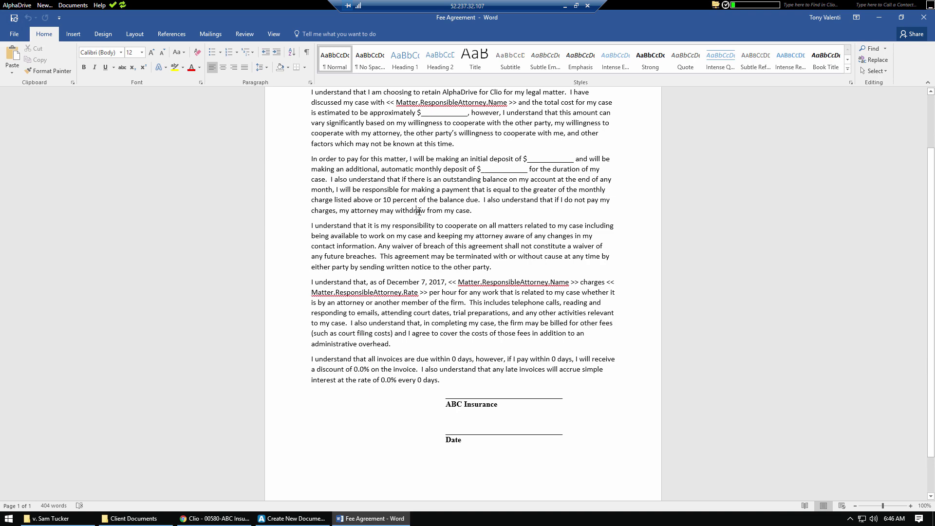
scroll(418, 213, "up", 3)
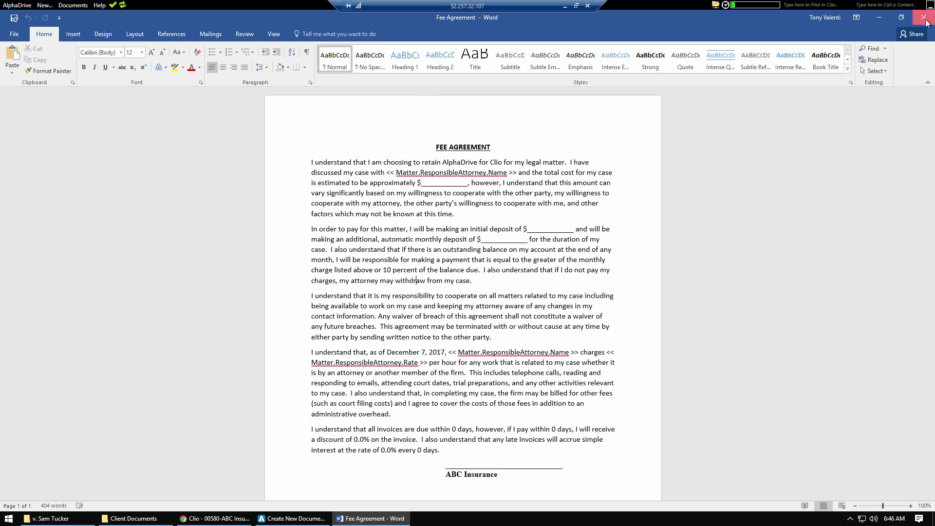
left_click(924, 19)
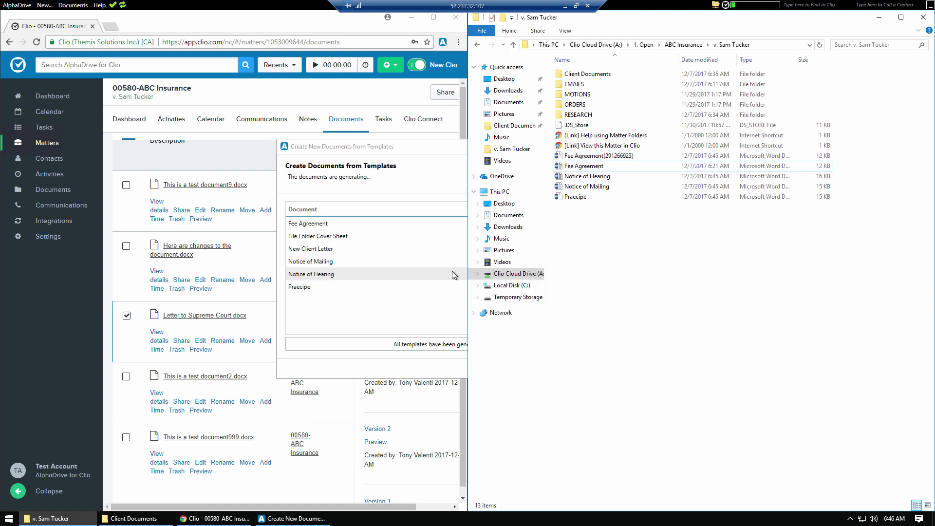
Step: Close the finished generation dialog and sort the 00580-ABC Insurance documents by Description
left_click(320, 322)
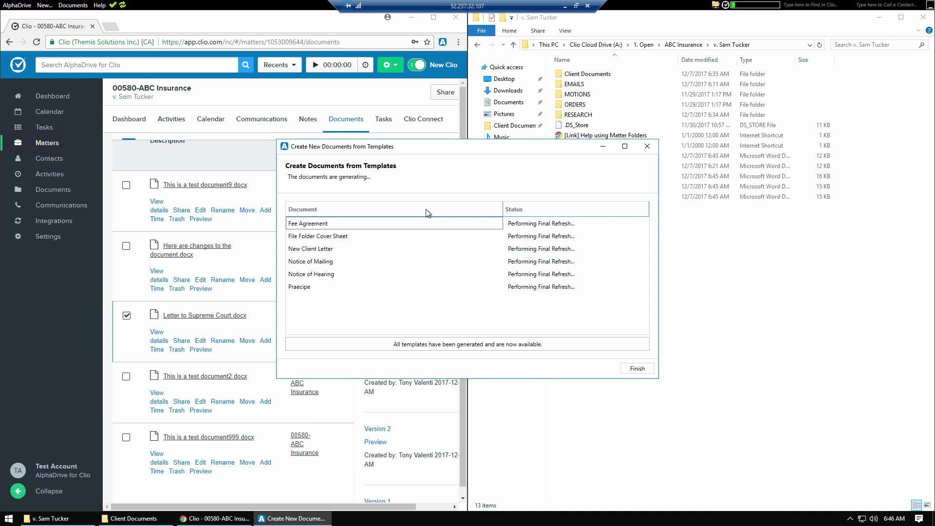
left_click(647, 147)
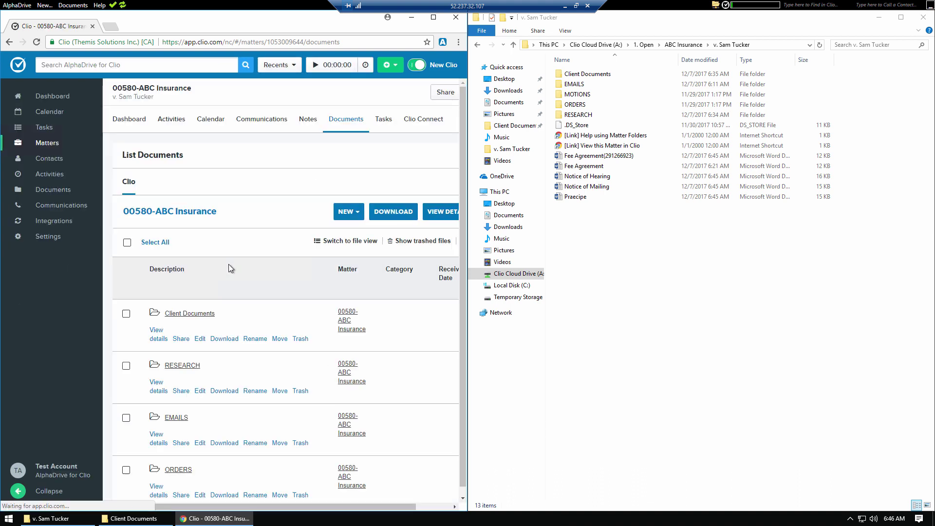
scroll(231, 264, "down", 5)
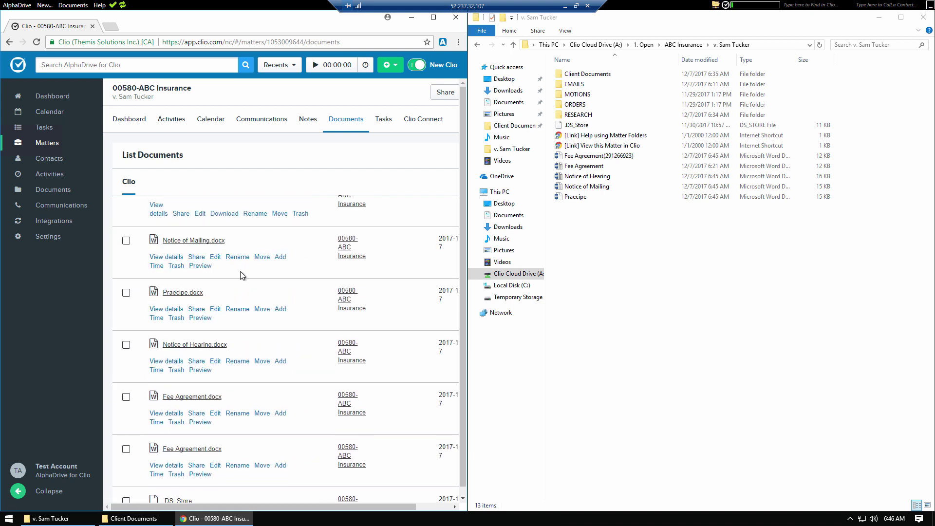
scroll(241, 271, "up", 6)
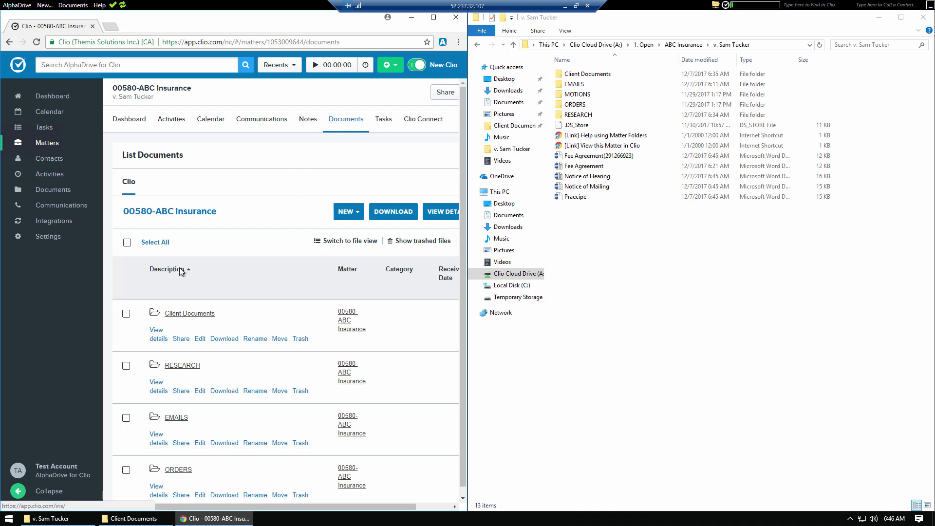
left_click(180, 270)
scroll(226, 300, "down", 7)
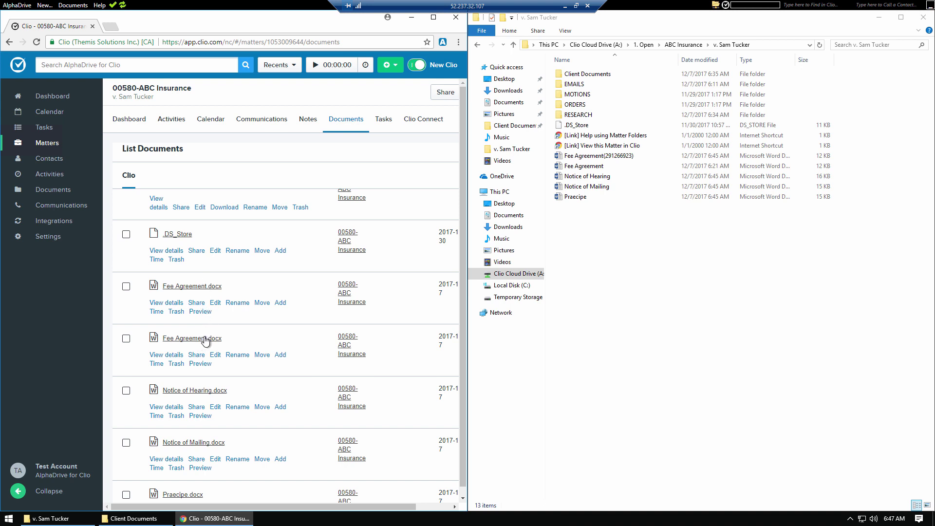
left_click(425, 510)
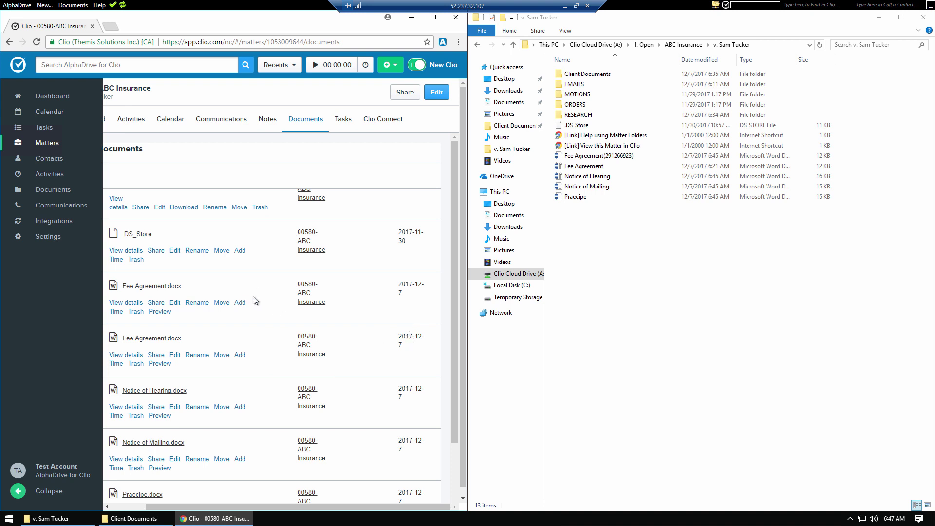
left_click(648, 258)
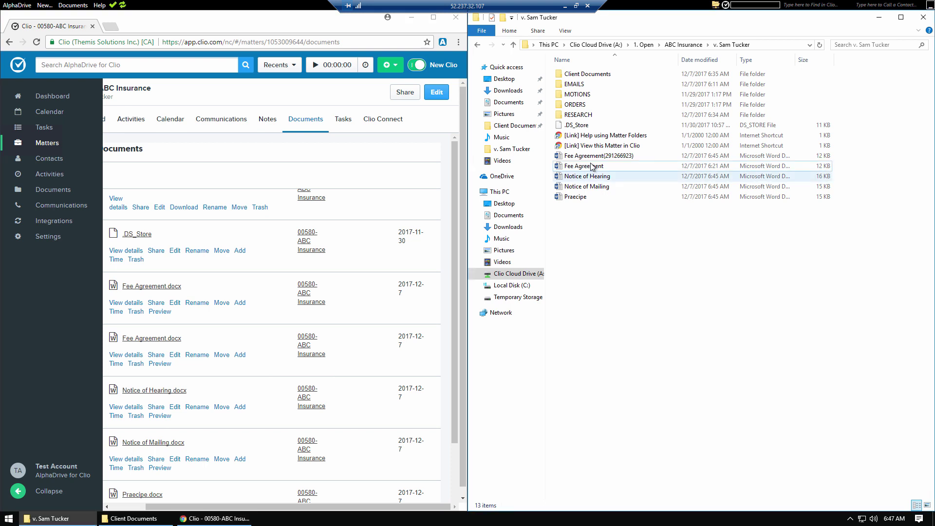
left_click(587, 168)
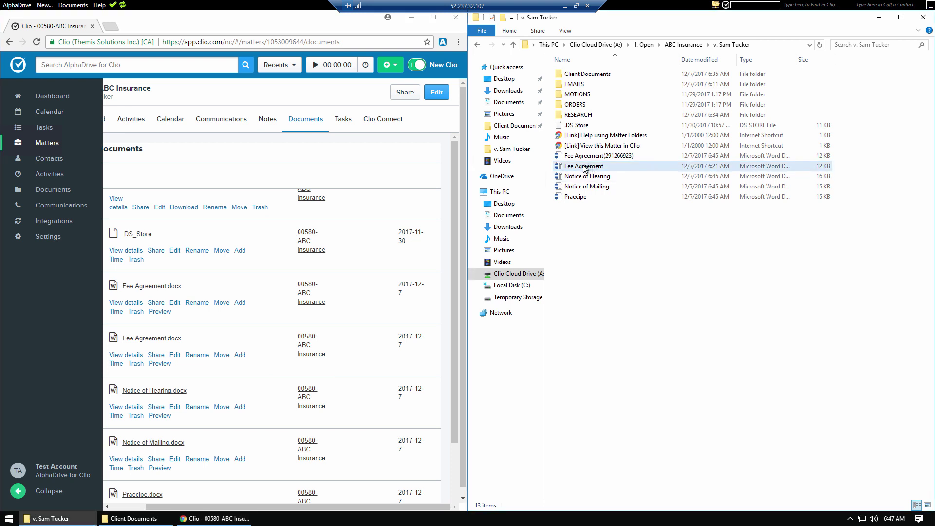
left_click(715, 167)
left_click(715, 159)
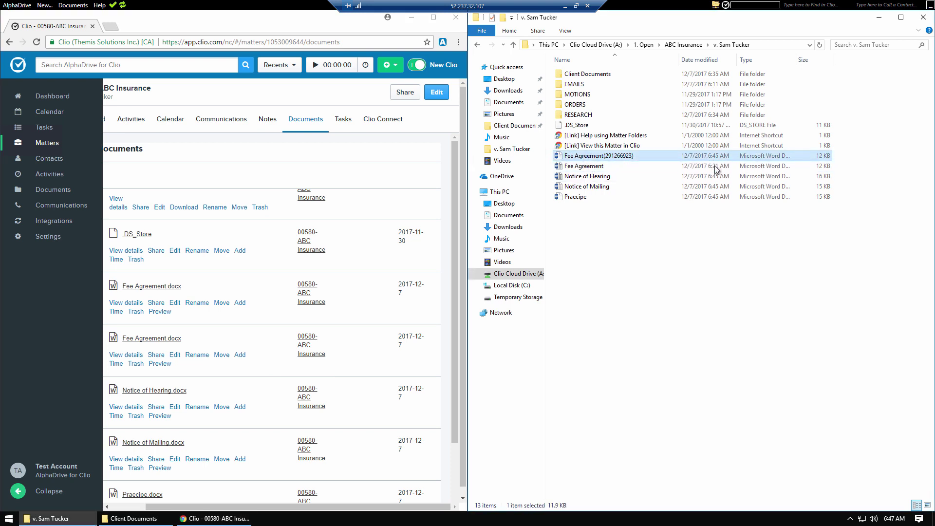
left_click(716, 167)
left_click(709, 159)
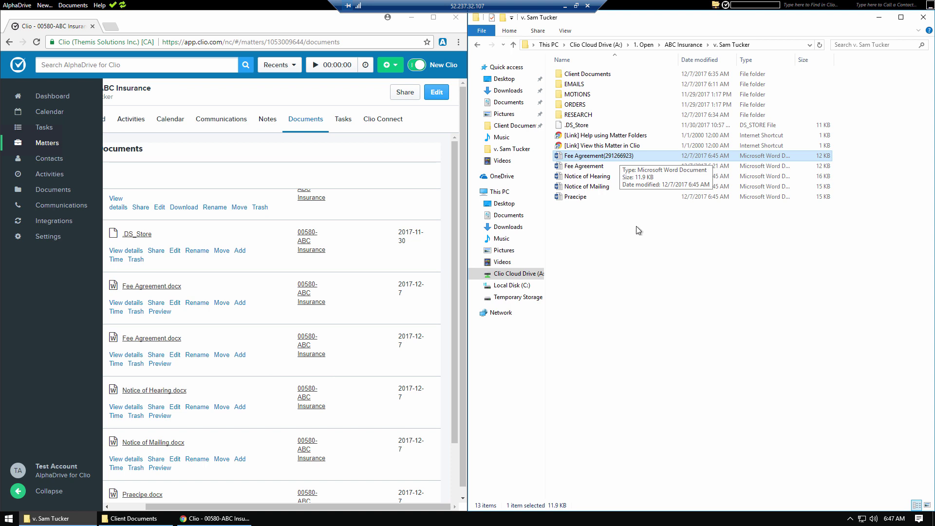
left_click(653, 288)
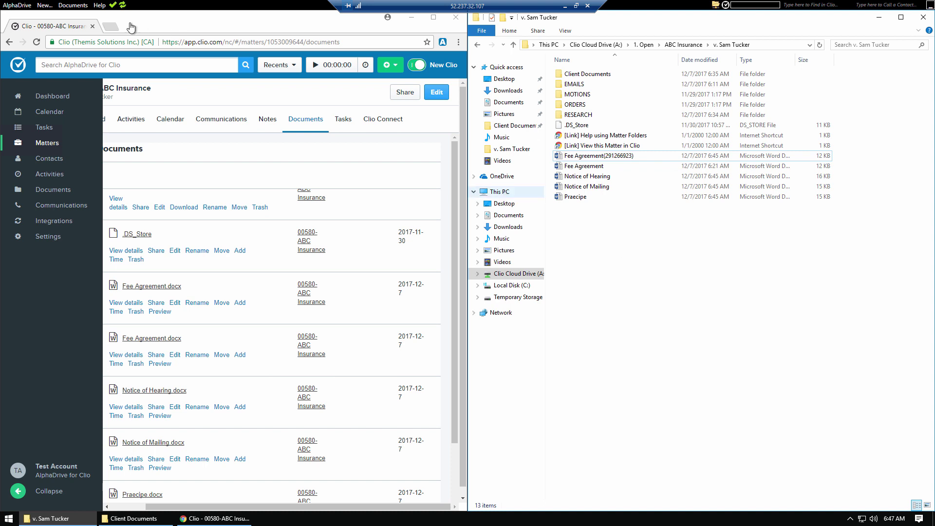
left_click(72, 5)
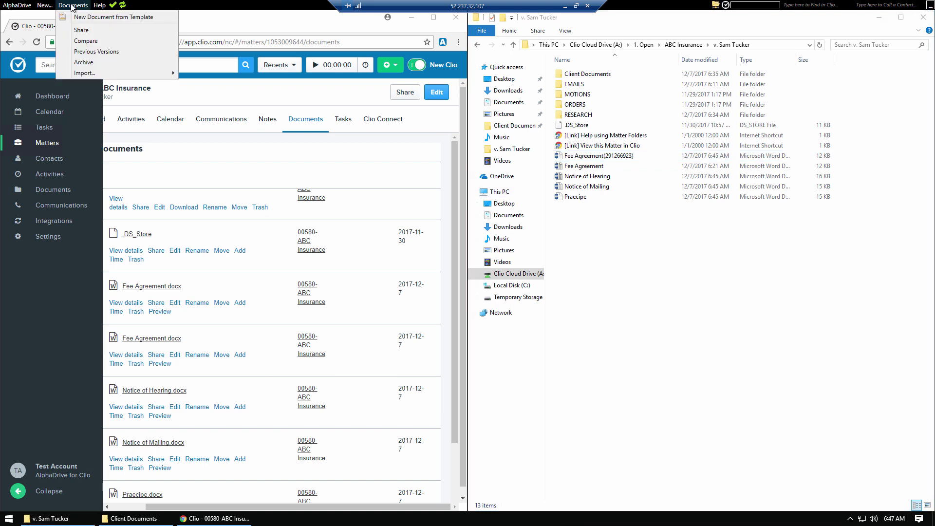
Step: Choose Share and add all five Client Documents files to the share list
left_click(96, 31)
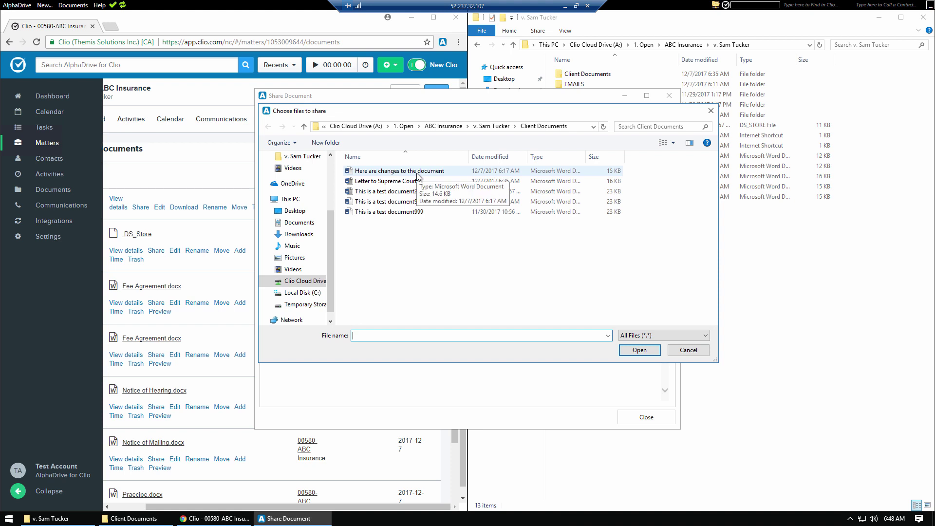
left_click(417, 173)
left_click(414, 211, "shift")
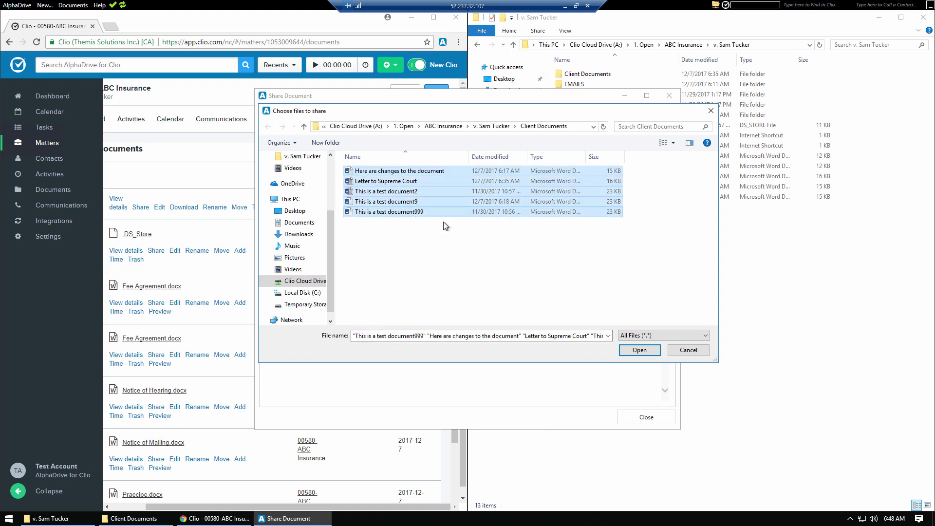
left_click(634, 354)
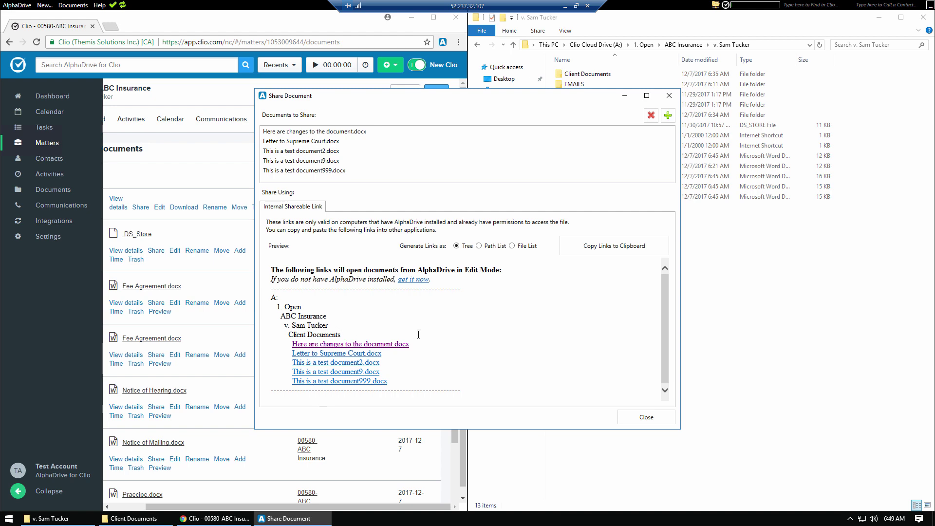
Step: Compare the Path List, File List and Tree previews, then copy the share links to the clipboard
left_click(487, 246)
left_click(525, 247)
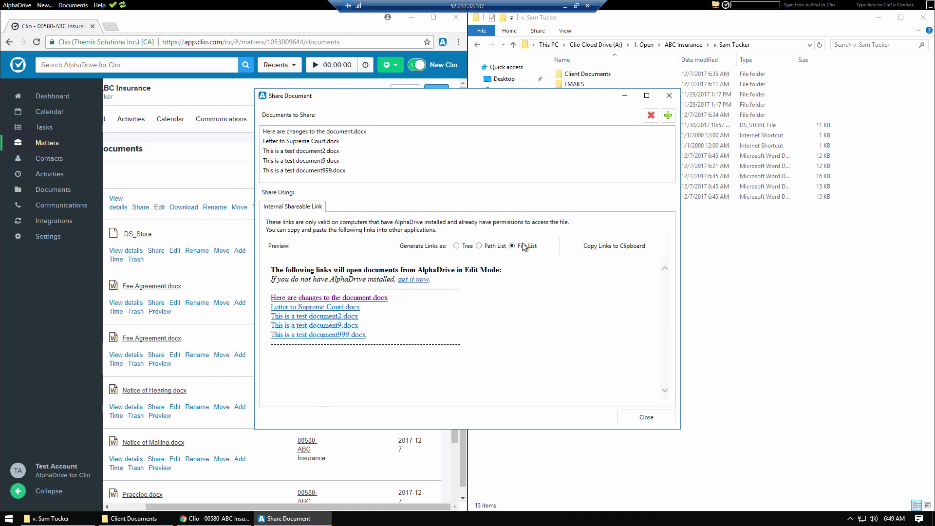
left_click(497, 246)
left_click(460, 246)
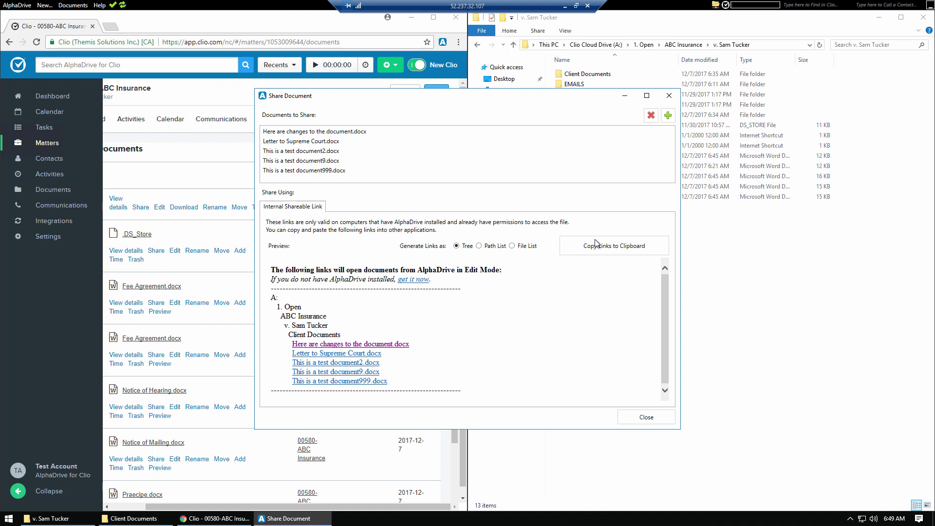
left_click(623, 251)
Step: Test the first link by opening its document in Word, then close Word and the Share window
left_click(379, 345)
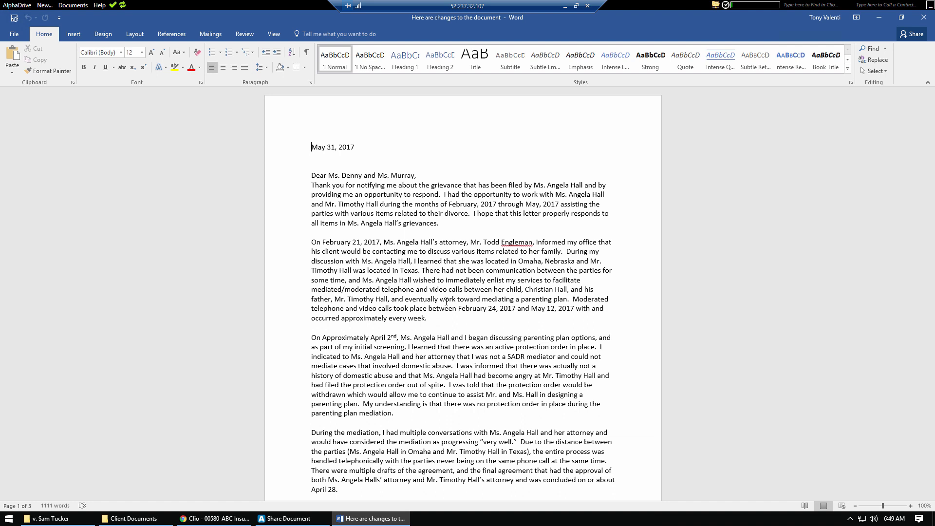
left_click(924, 17)
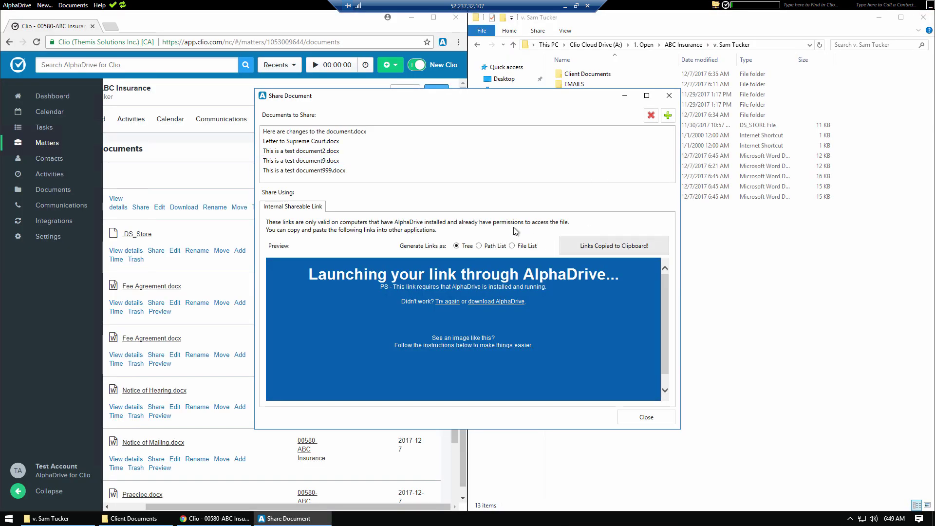
left_click(663, 96)
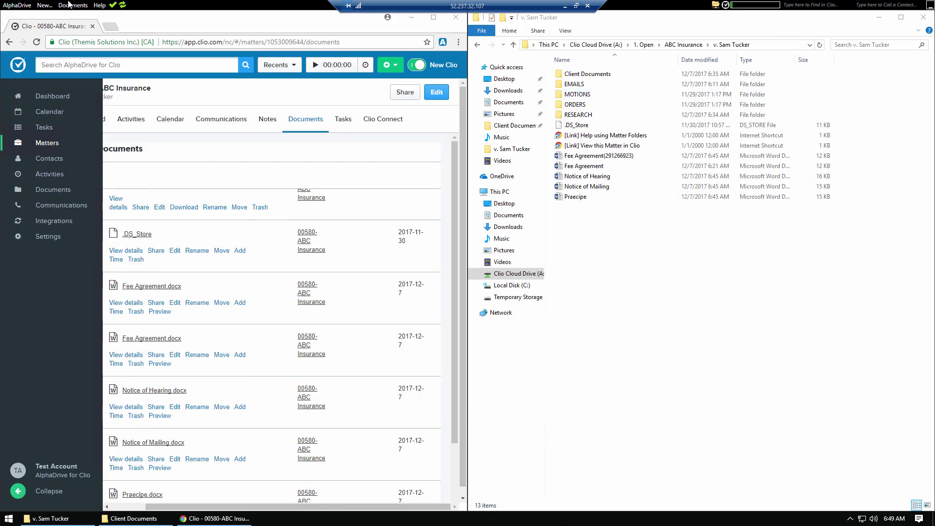
left_click(80, 6)
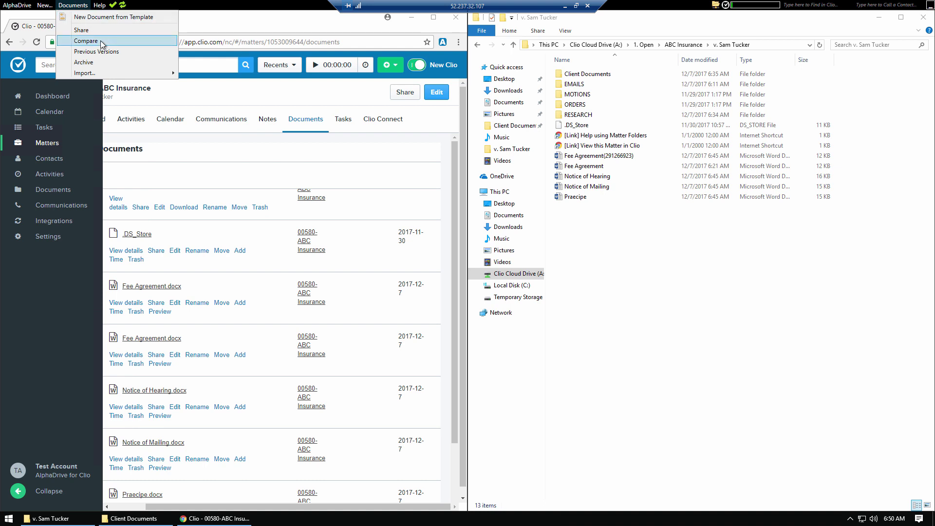
mouse_move(124, 74)
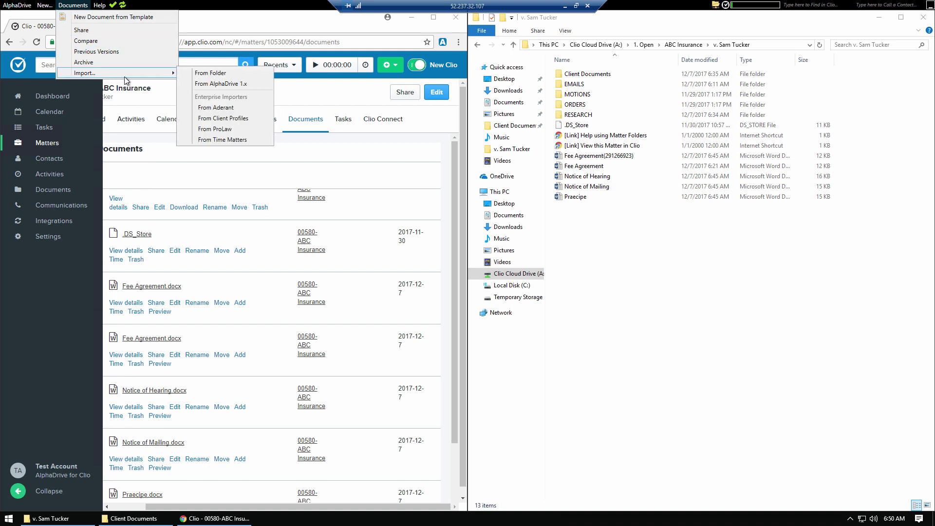
mouse_move(24, 7)
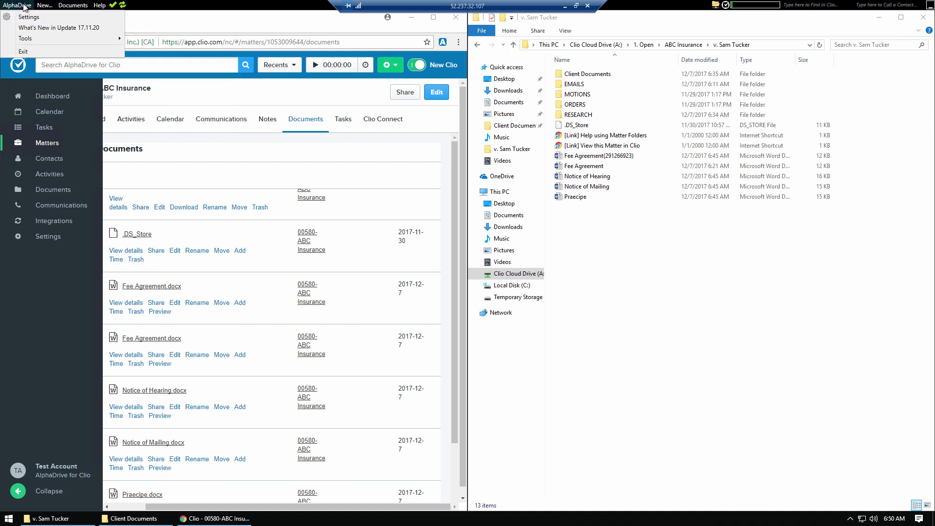
left_click(307, 21)
left_click(721, 341)
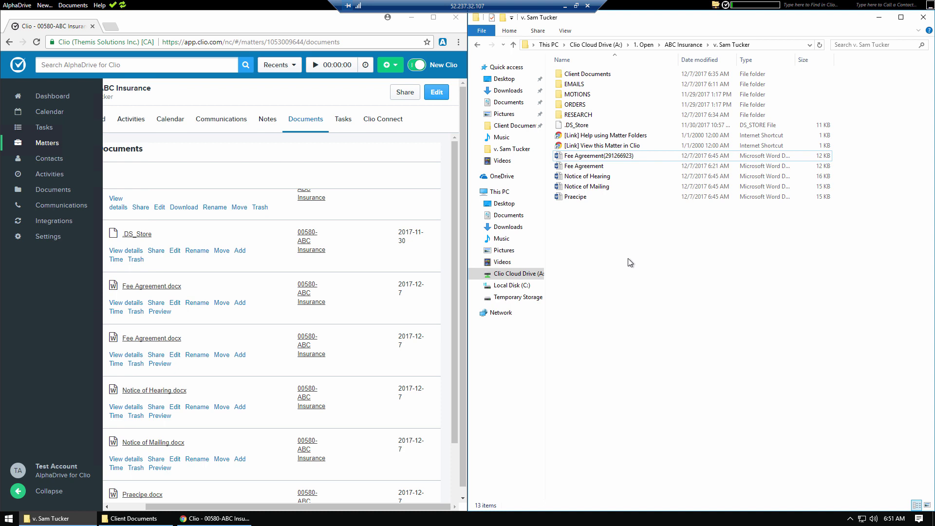
Step: Return to the 00580-ABC Insurance matter's documents list in Clio
left_click(318, 172)
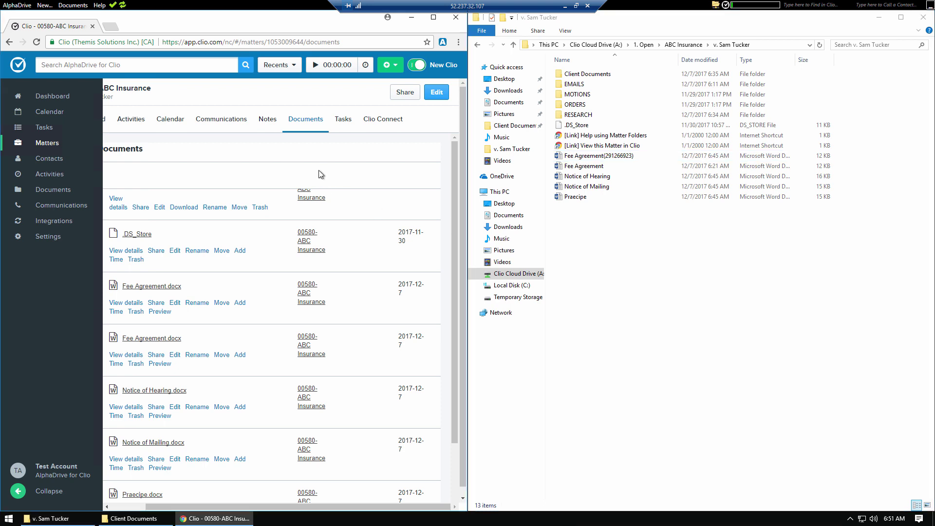
scroll(319, 171, "up", 1)
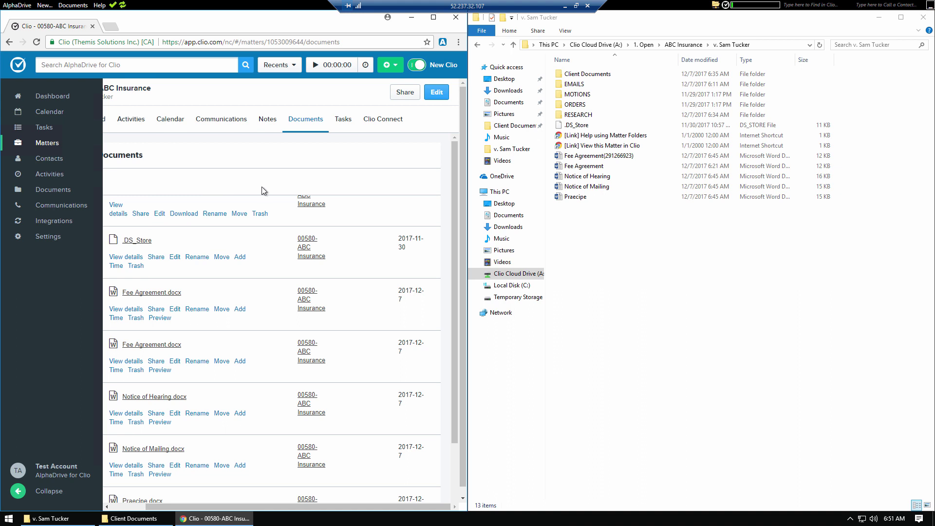
left_click(611, 288)
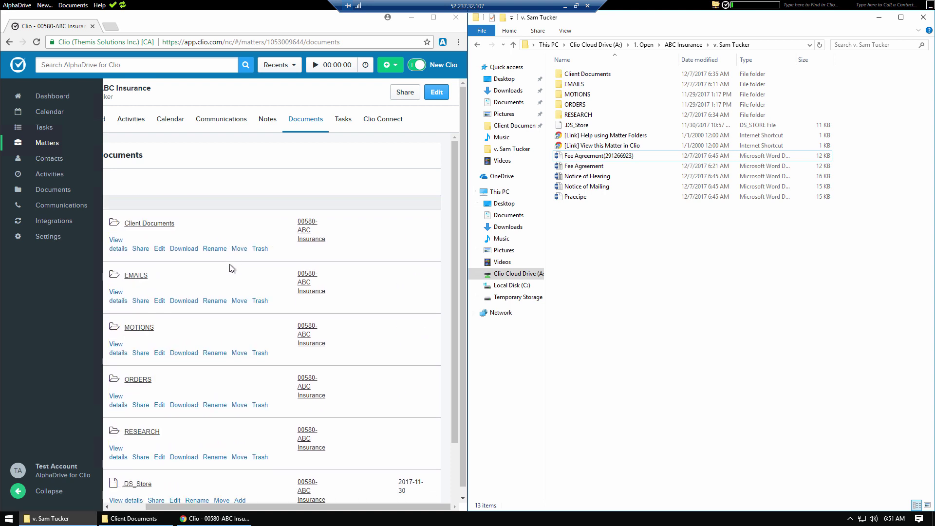
left_click(228, 179)
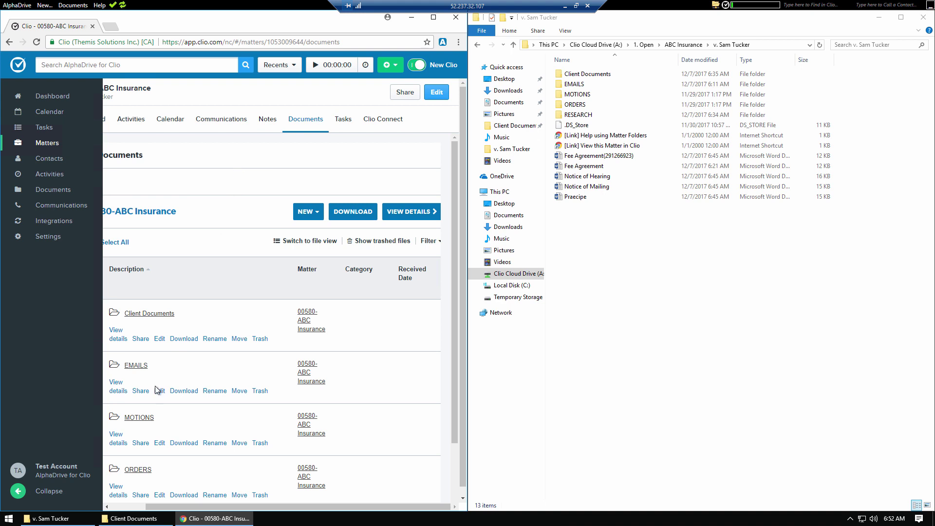
scroll(166, 404, "down", 2)
left_click(129, 506)
scroll(197, 422, "up", 2)
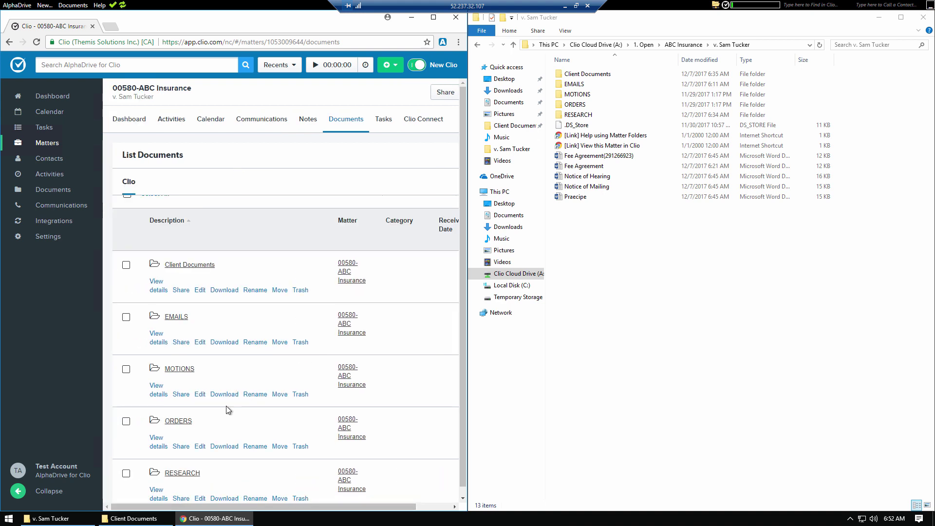
Step: Add a new folder named DEMO to the matter and refresh the Explorer listing
left_click(347, 211)
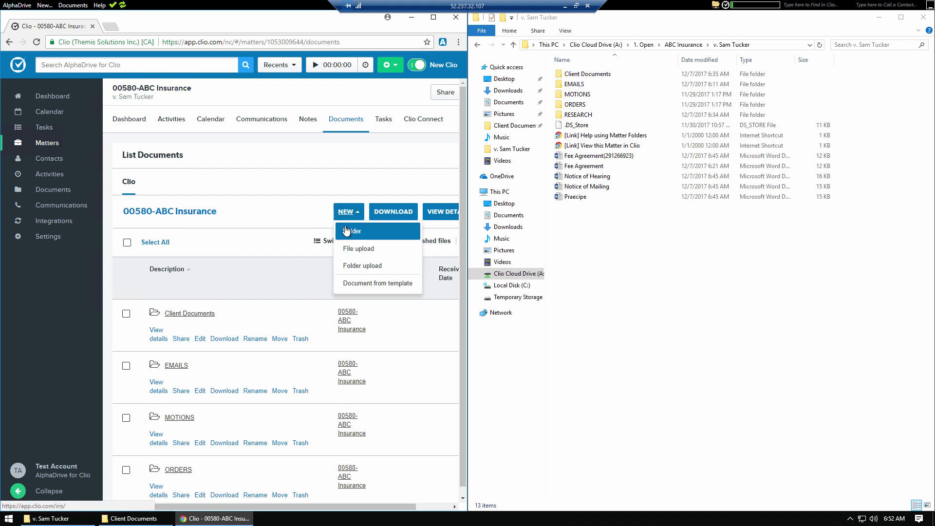
left_click(348, 232)
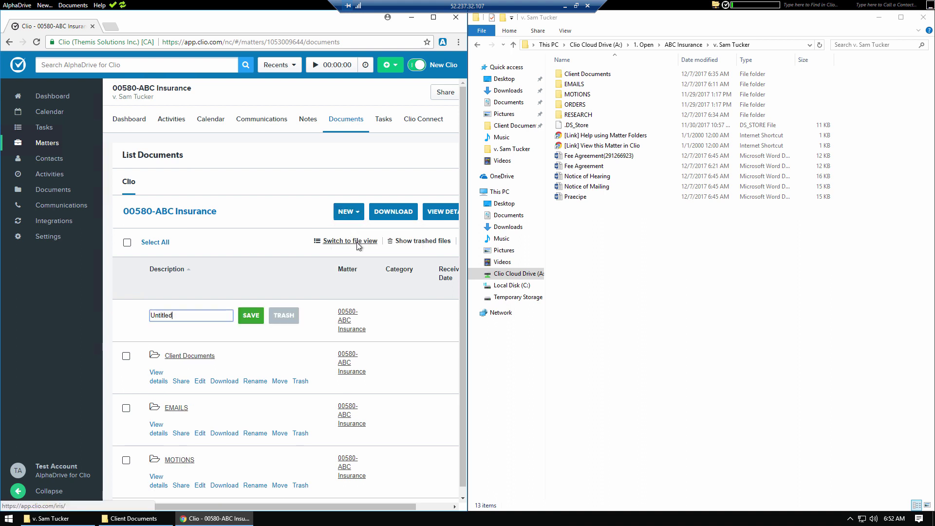
key("ctrl+a")
type("DEMN")
type("O")
key("Return")
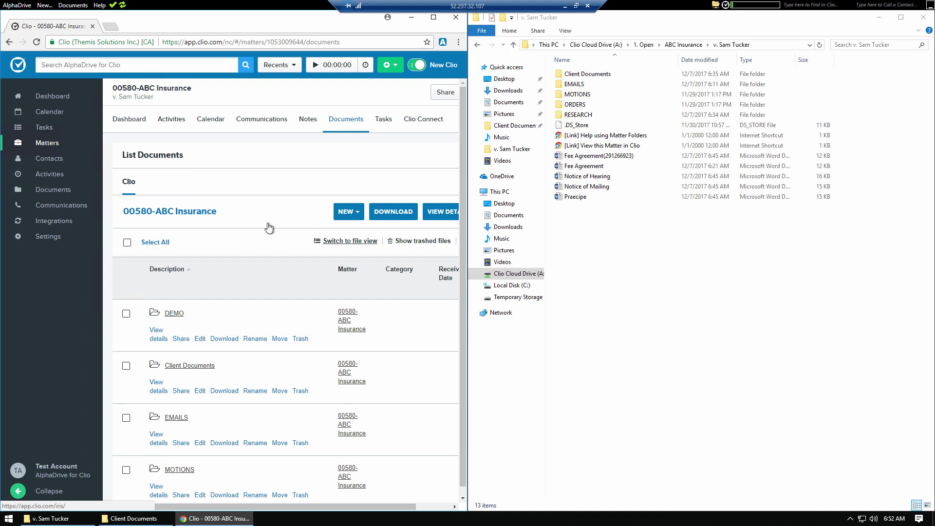
right_click(697, 264)
left_click(727, 304)
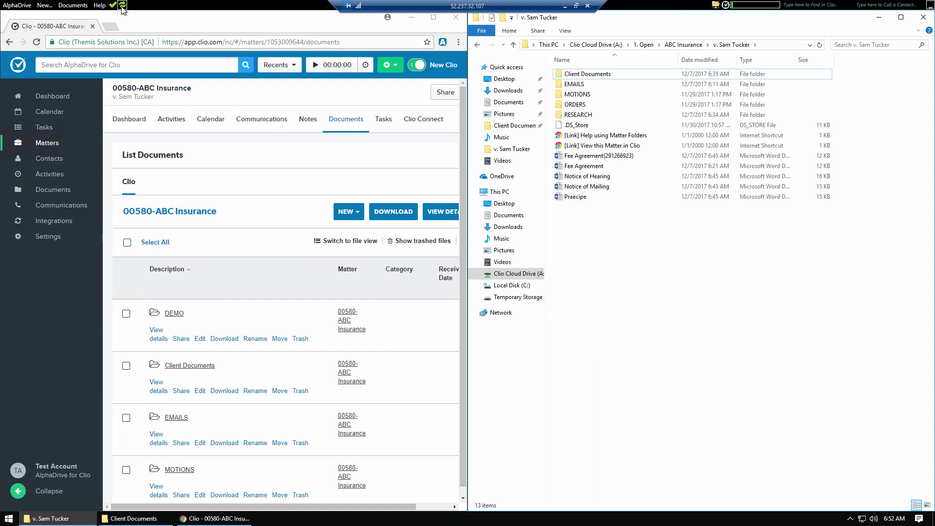
left_click(122, 6)
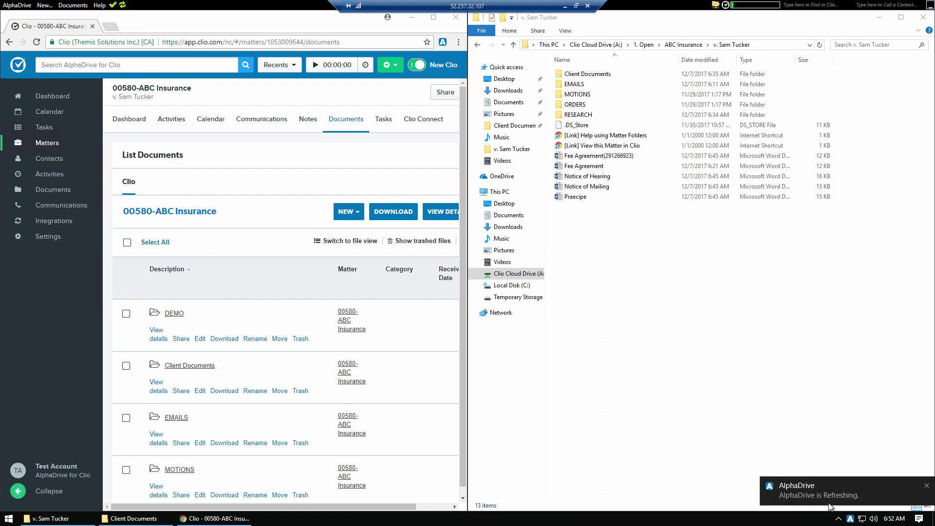
left_click(710, 372)
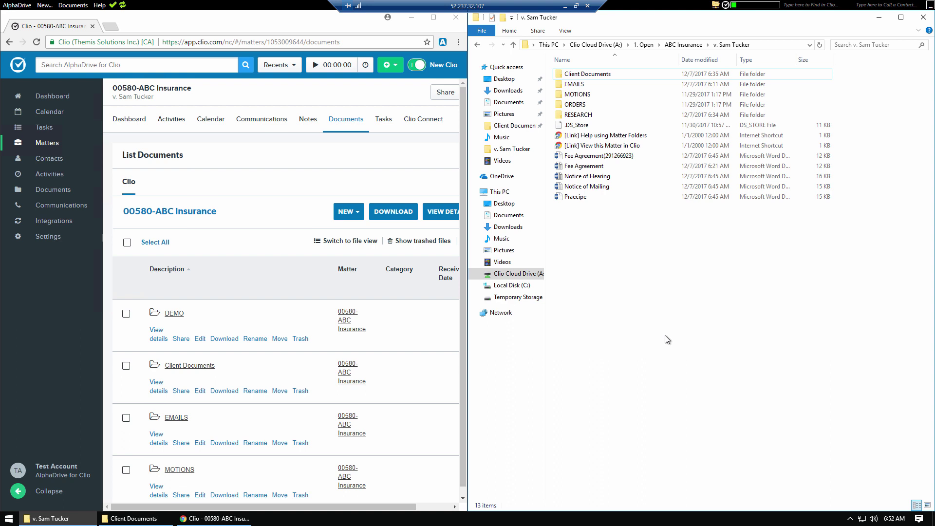
left_click(732, 44)
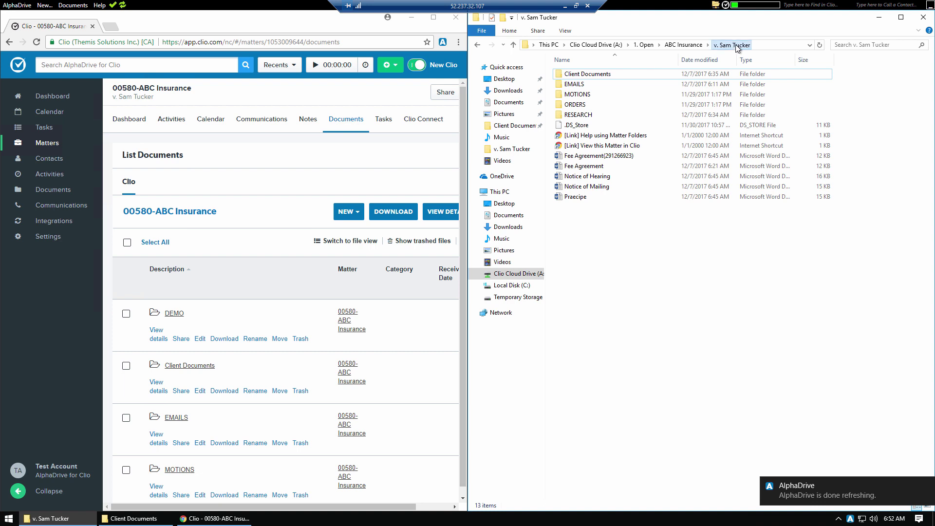
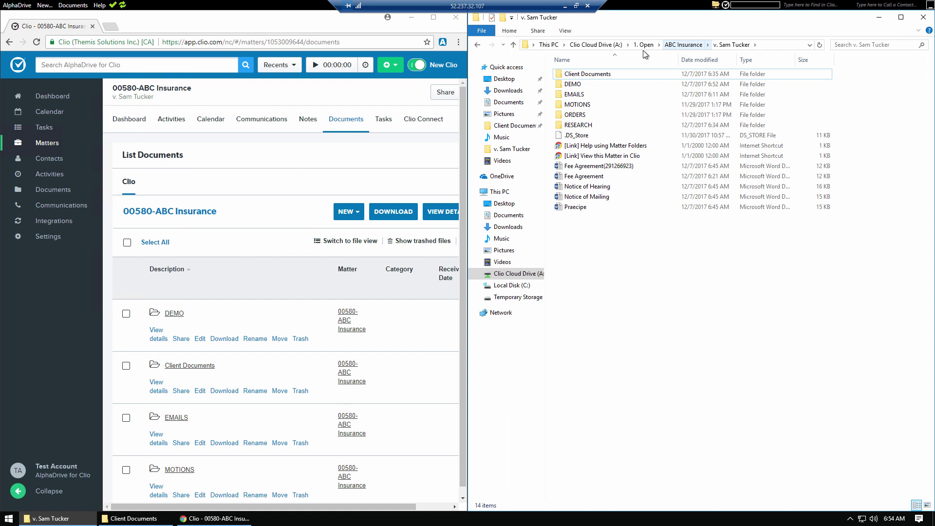
Step: At the Clio Cloud Drive (A:) root, try Undo Copy and dismiss the Access Denied error
left_click(594, 45)
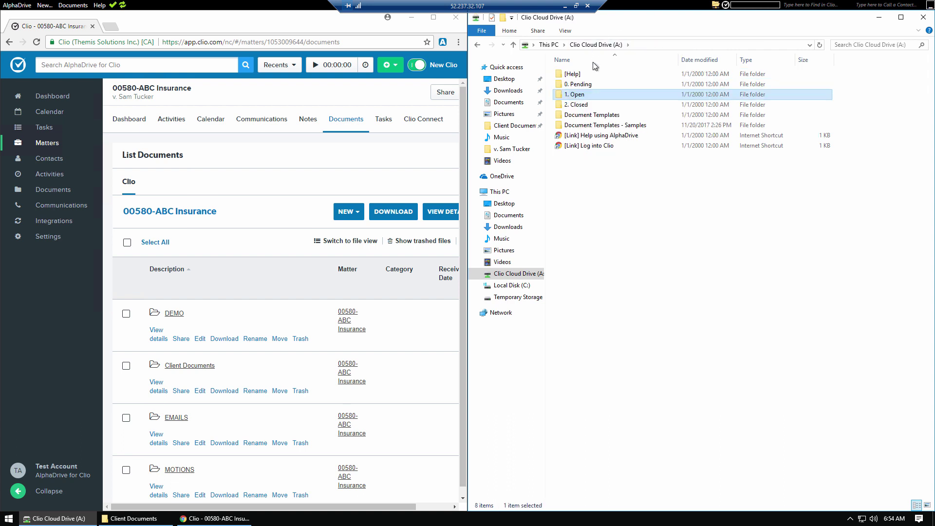
right_click(618, 211)
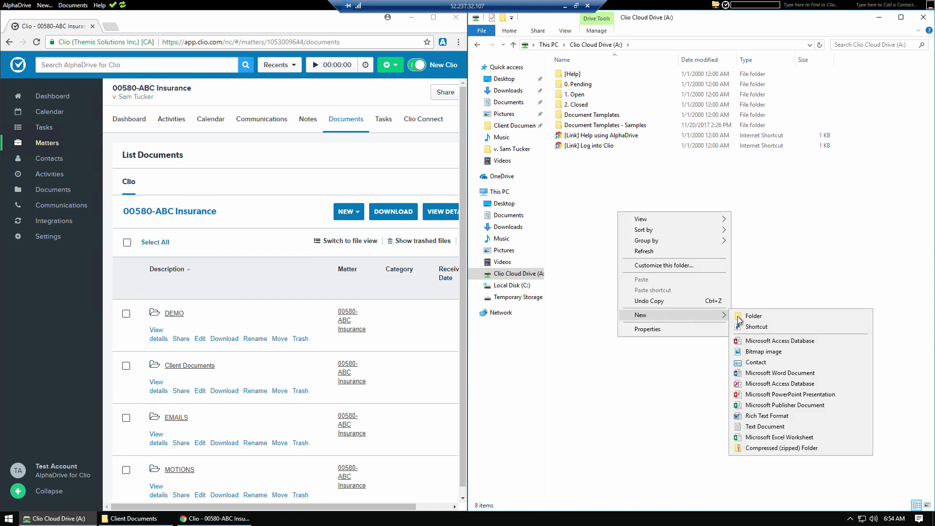
left_click(639, 301)
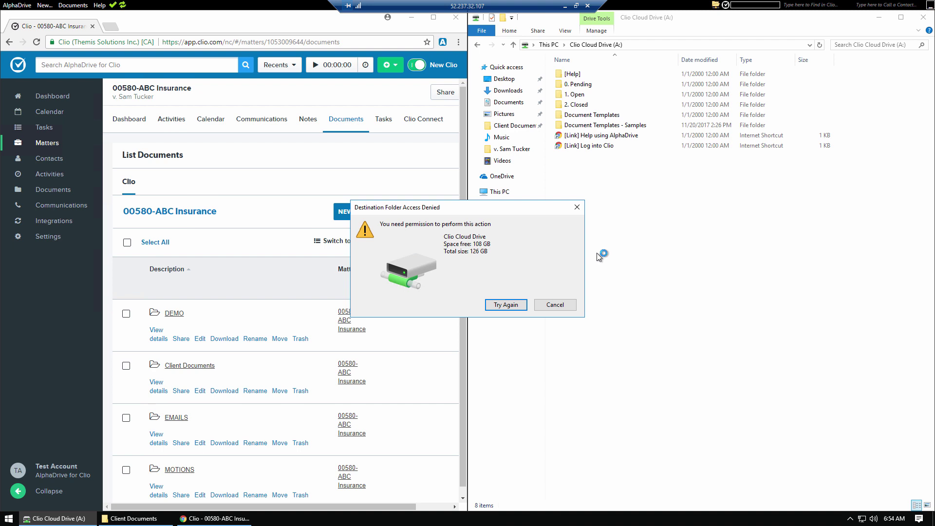
left_click(550, 305)
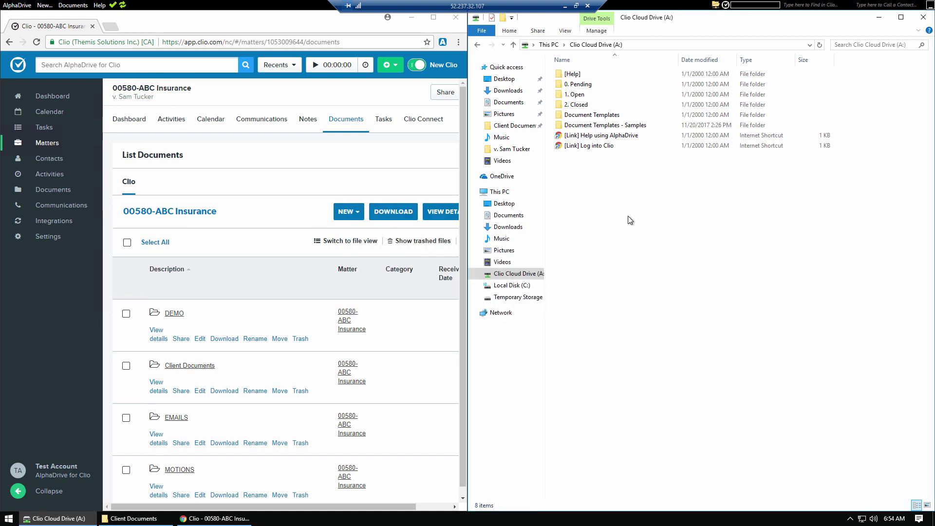
double_click(574, 95)
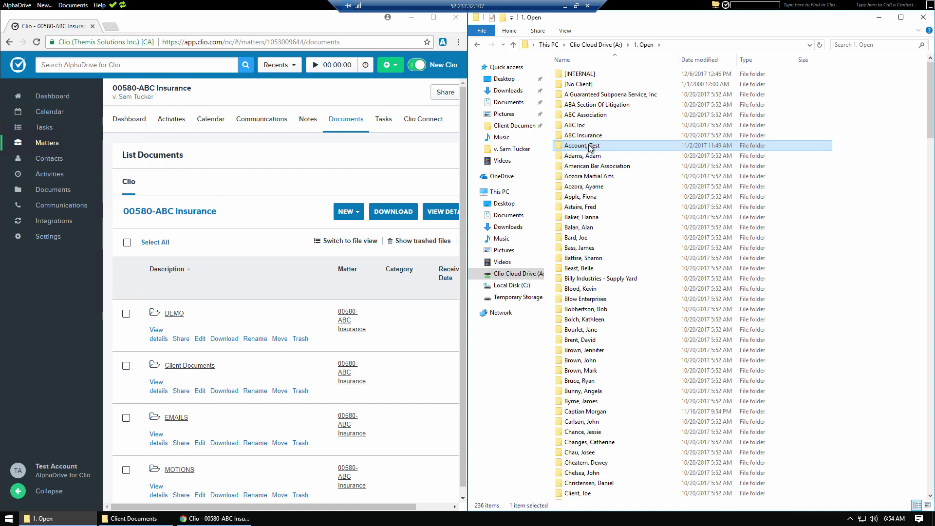
double_click(584, 134)
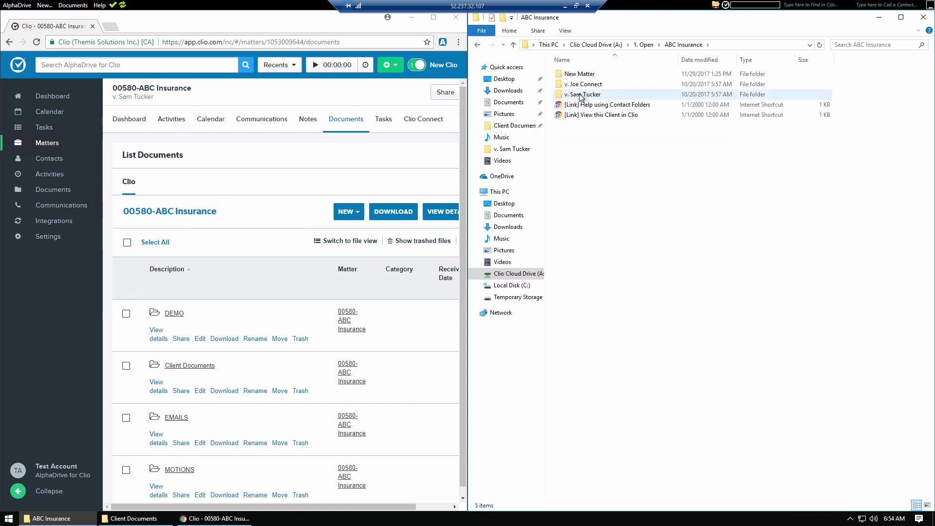
double_click(582, 97)
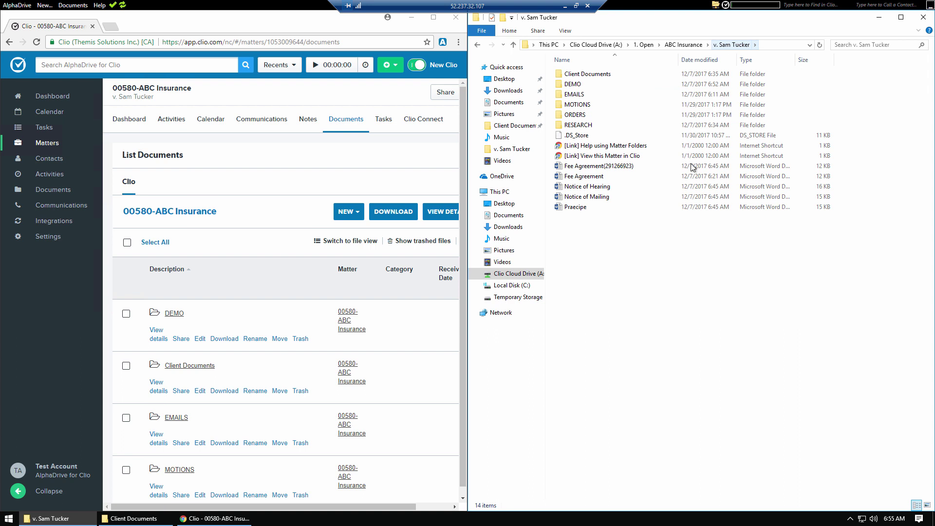
left_click(276, 182)
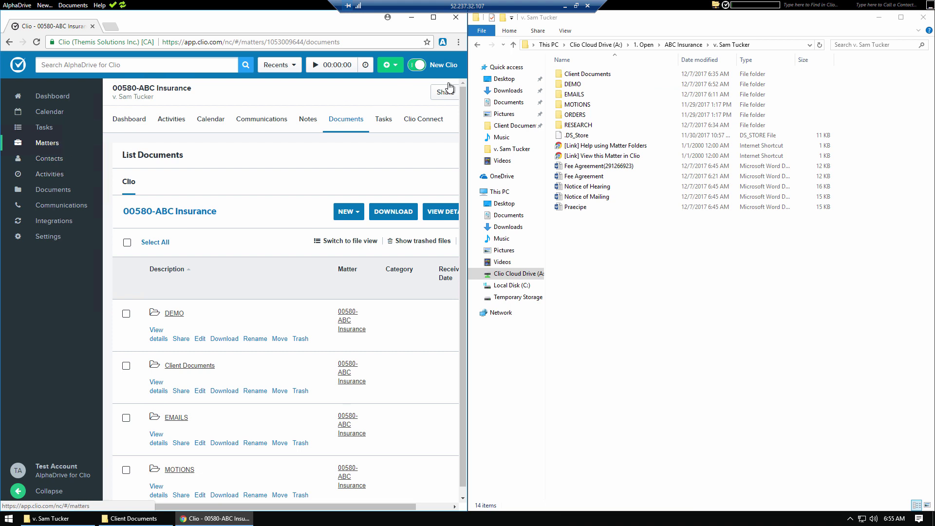
Step: Create a new Person contact in Clio, entering the first and last name, and save it
left_click(390, 65)
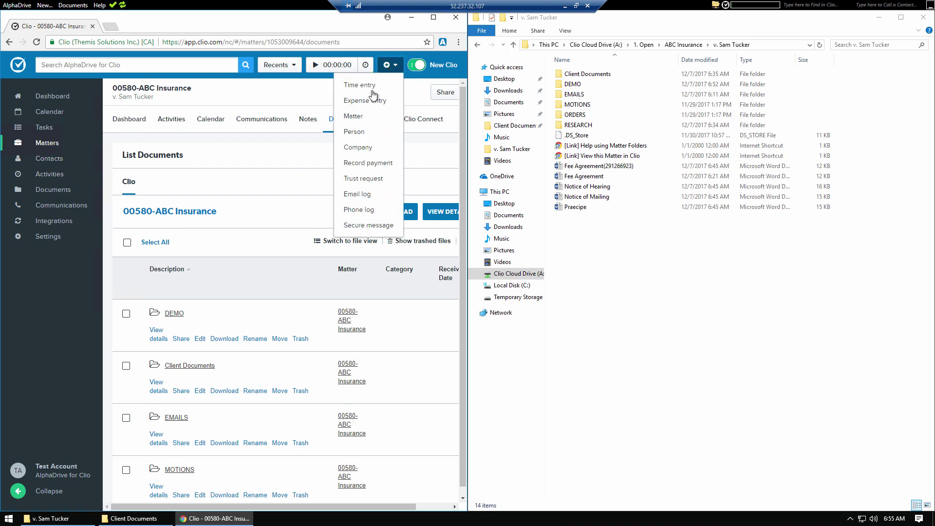
left_click(364, 132)
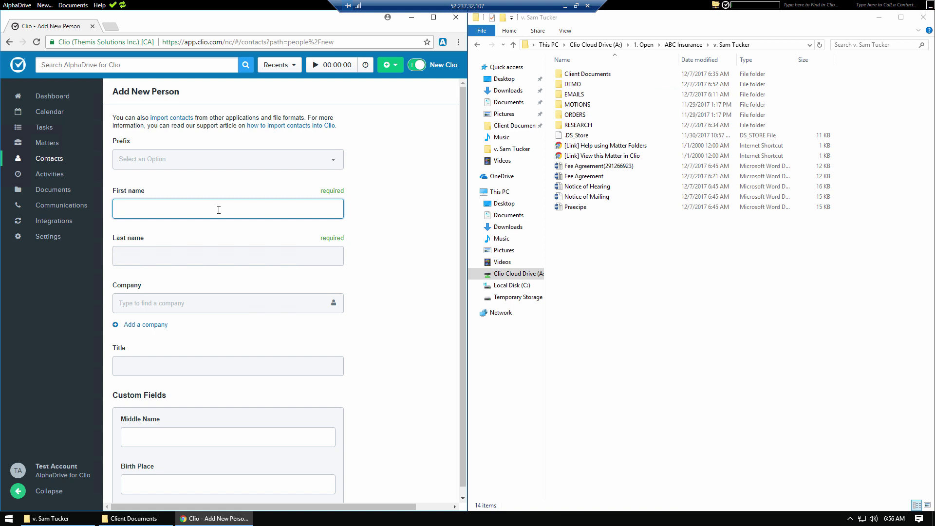
type("Sample")
key("Tab")
type("Documents")
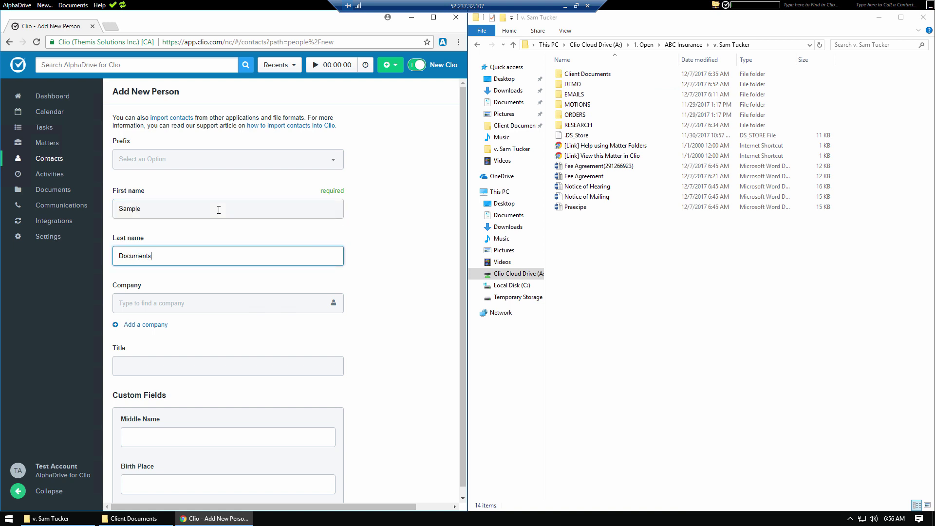
key("ctrl+a")
type("Client")
double_click(122, 209)
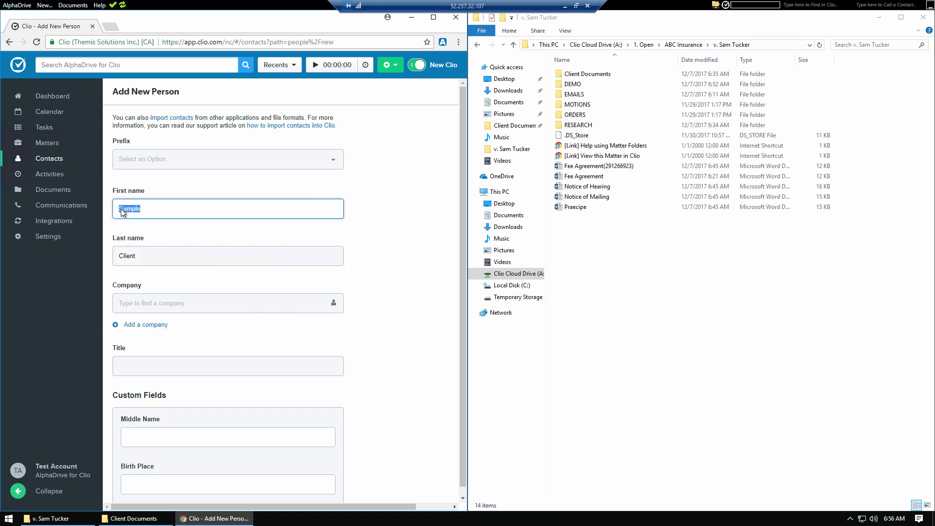
type("John")
left_click(394, 266)
scroll(394, 267, "down", 10)
left_click(136, 474)
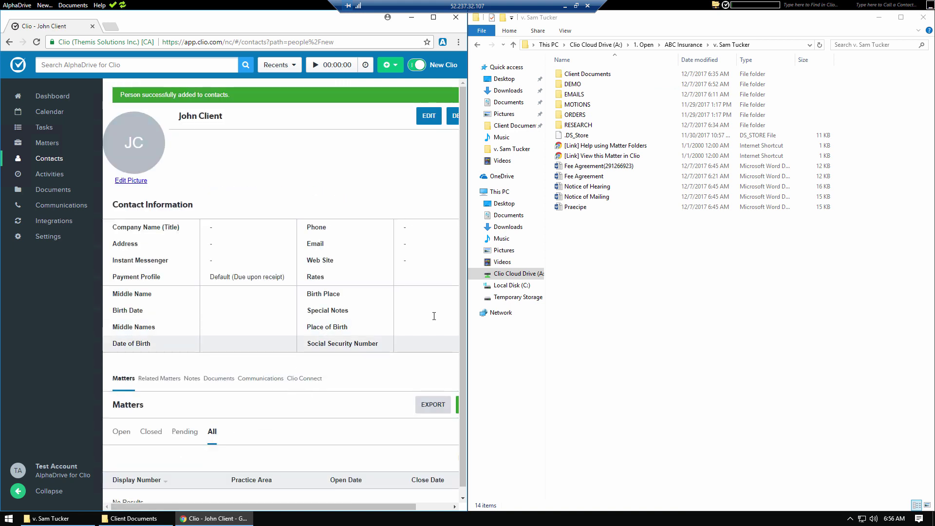
Step: Create a matter described 'Sample Matter' with Everyone permissions for the new contact
left_click(433, 17)
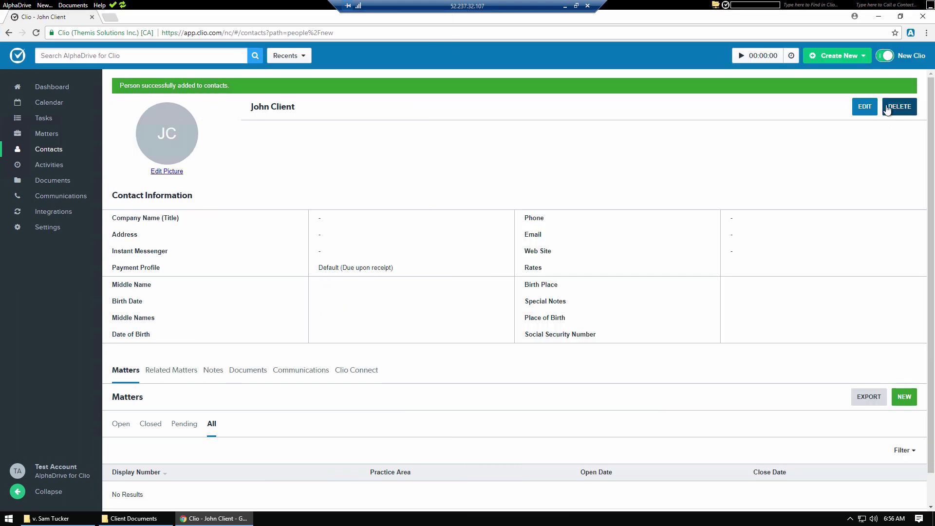
left_click(901, 398)
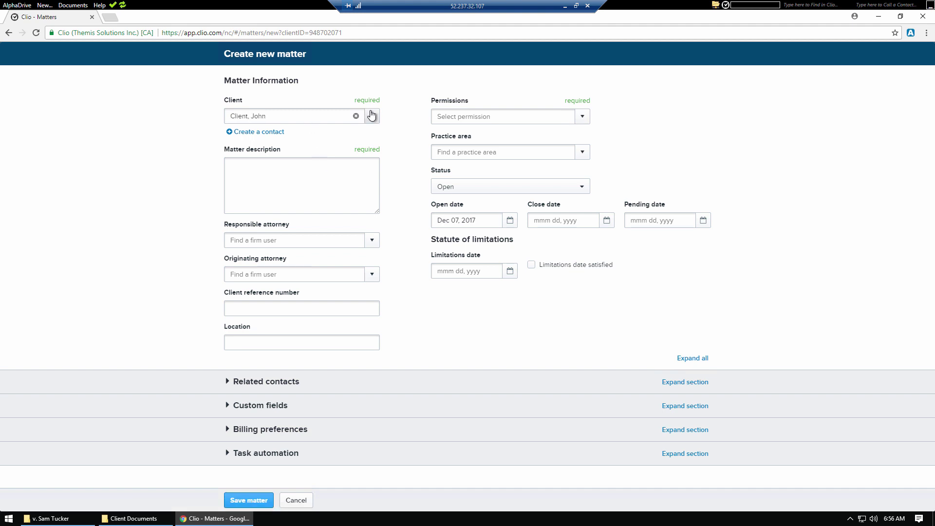
left_click(371, 115)
left_click(107, 141)
left_click(290, 188)
type("Sample Matter")
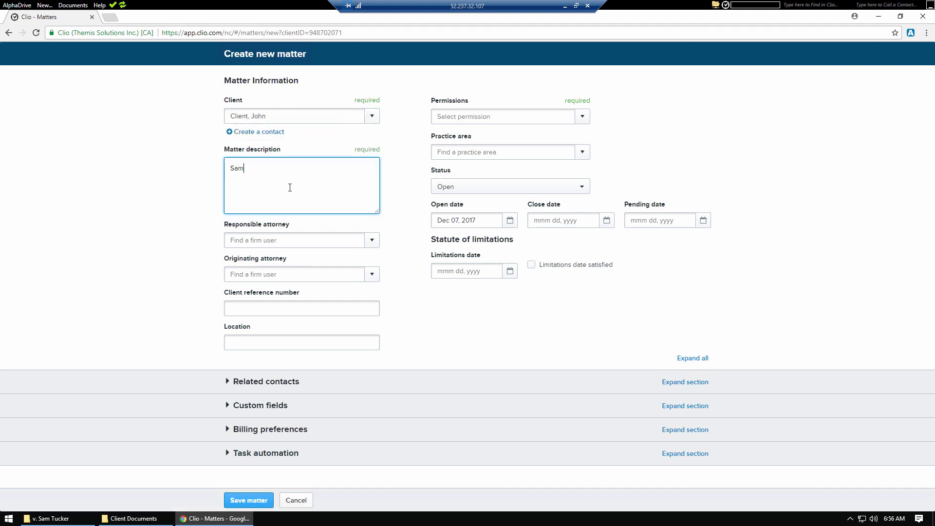
left_click(248, 500)
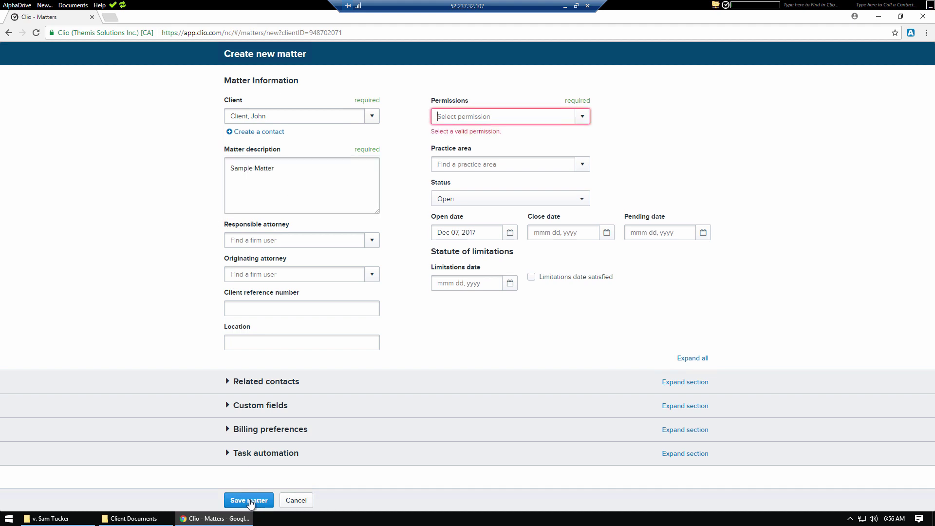
left_click(586, 117)
left_click(452, 163)
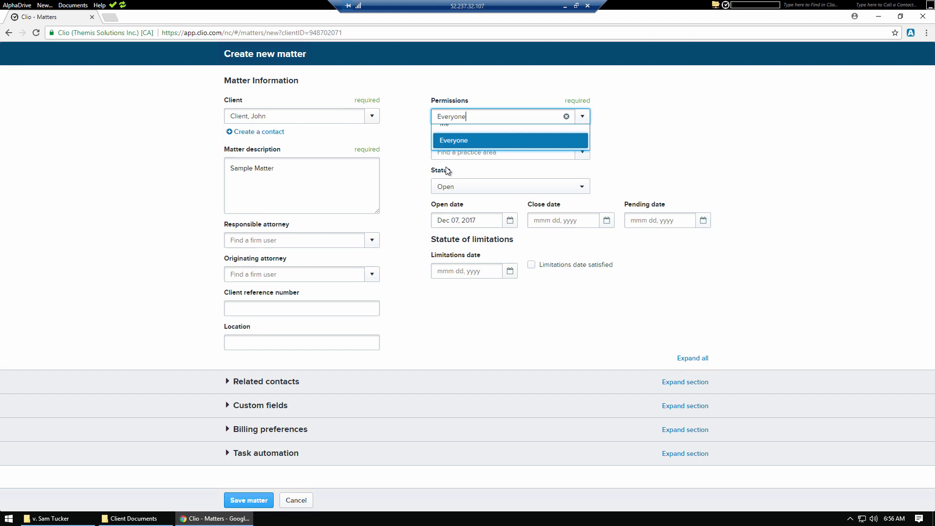
left_click(261, 500)
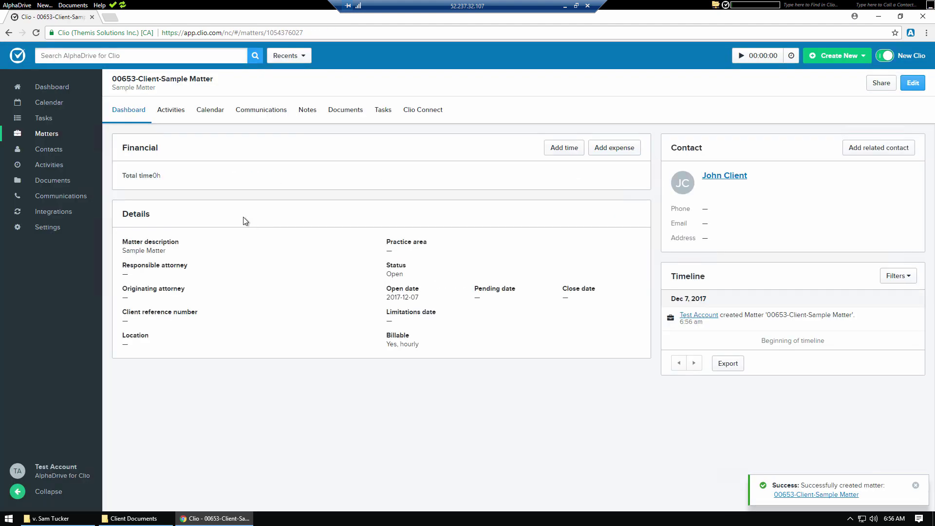
left_click(122, 6)
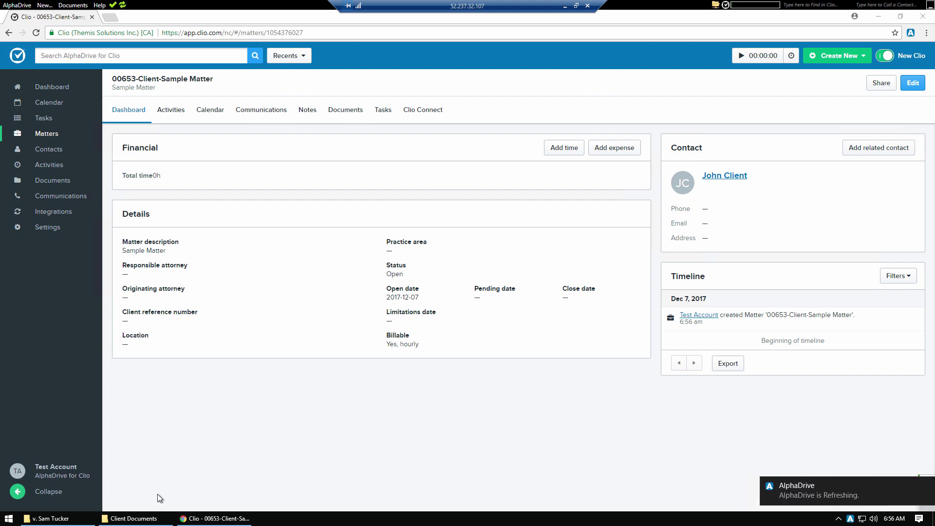
Step: In Explorer, go up to 1. Open and refresh until the new client folder appears
left_click(147, 523)
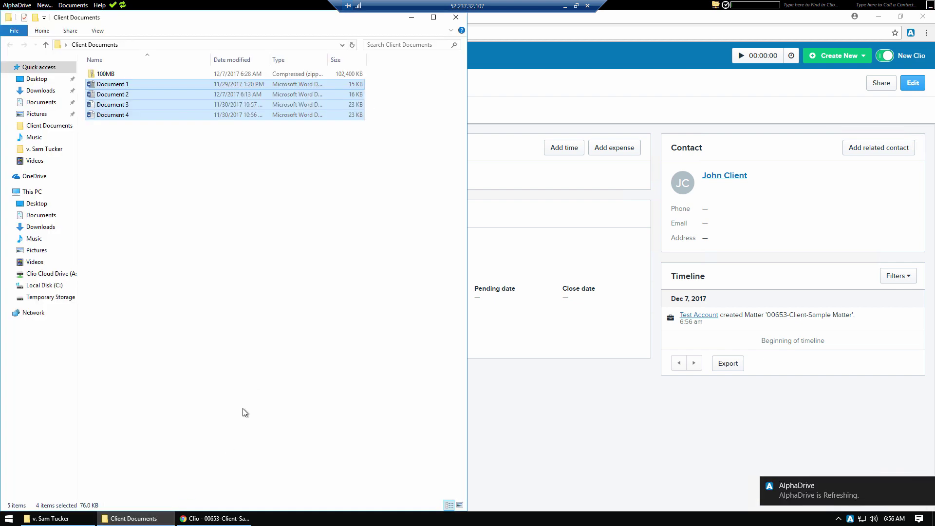
left_click(72, 520)
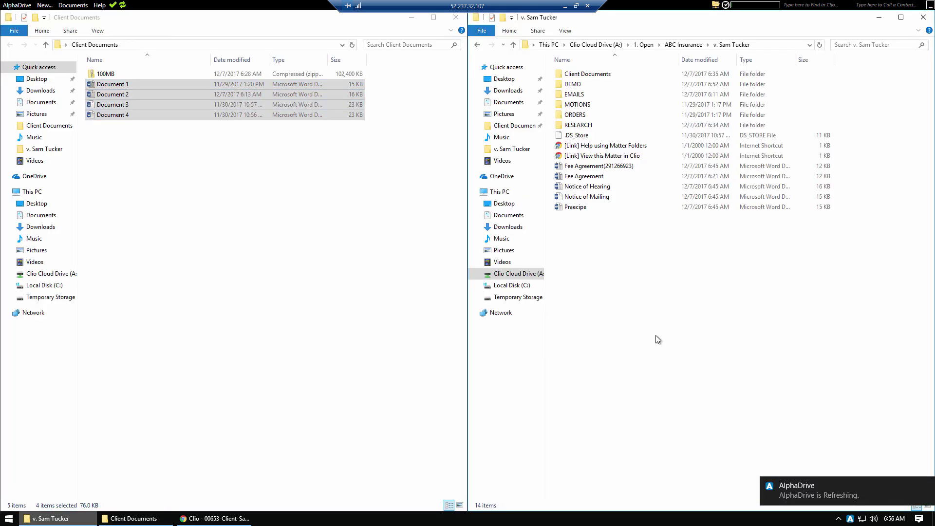
left_click(642, 45)
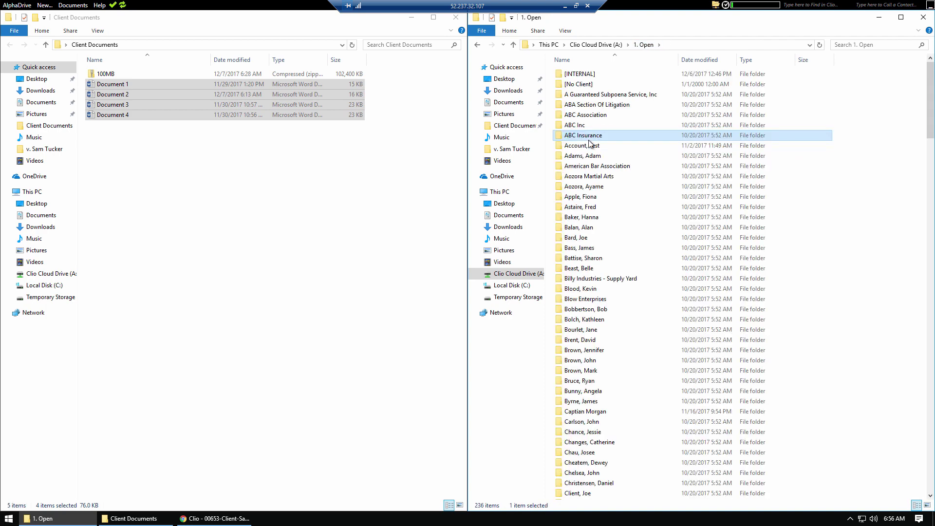
left_click(643, 45)
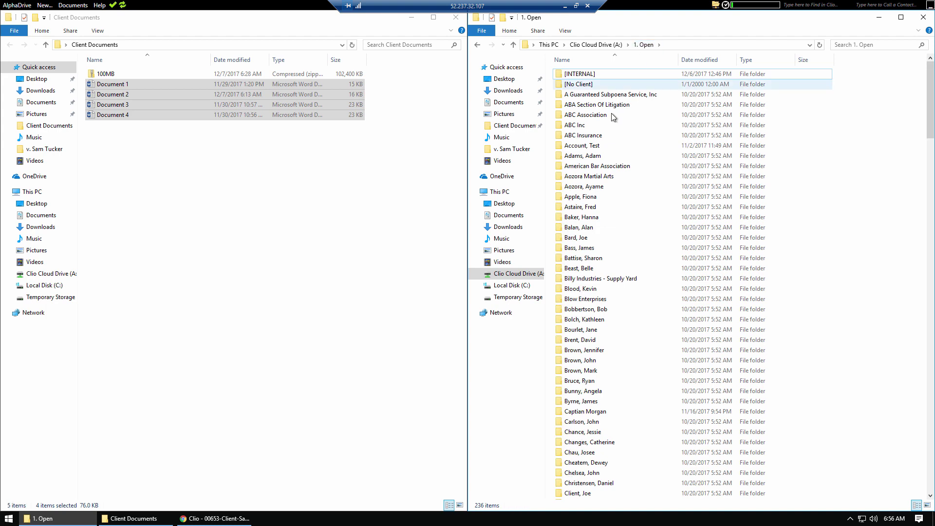
type("cl")
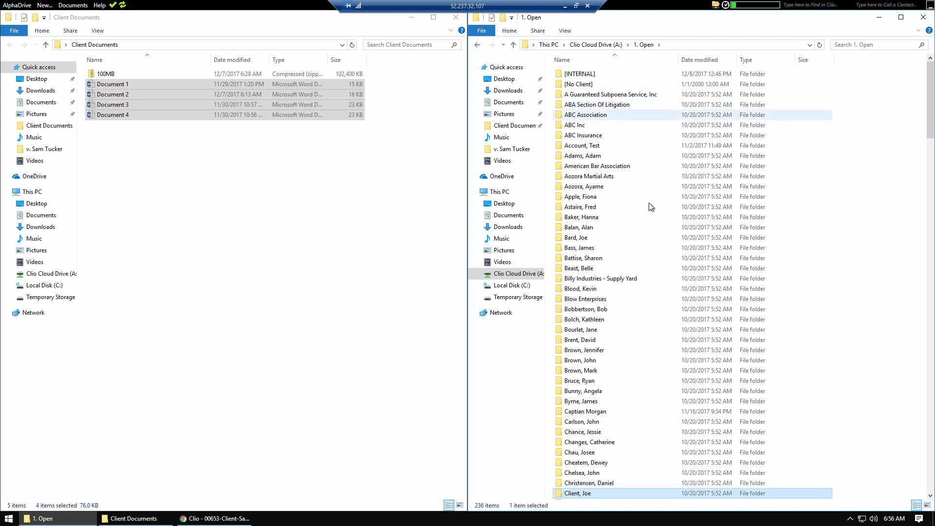
scroll(653, 209, "down", 2)
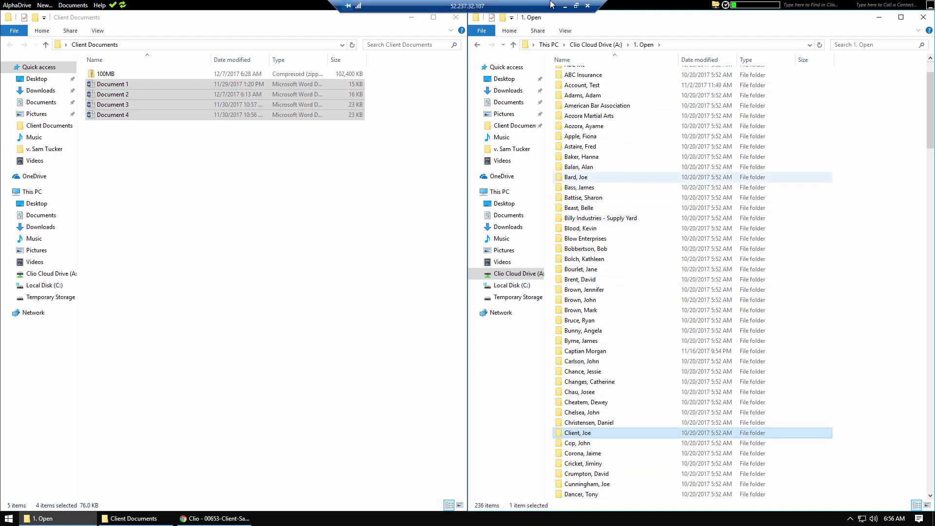
left_click(646, 44)
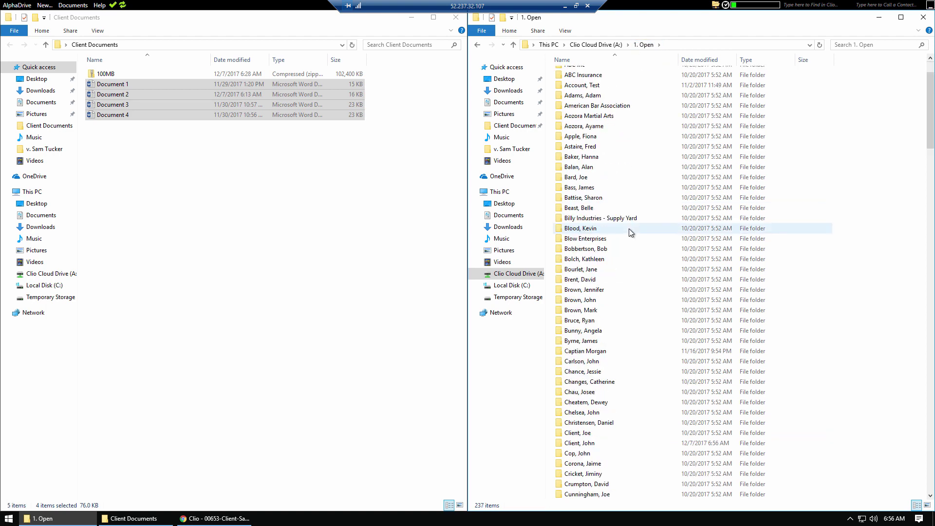
Step: Open the new client's Sample Matter folder, then return to the Clio Cloud Drive root
scroll(631, 233, "down", 1)
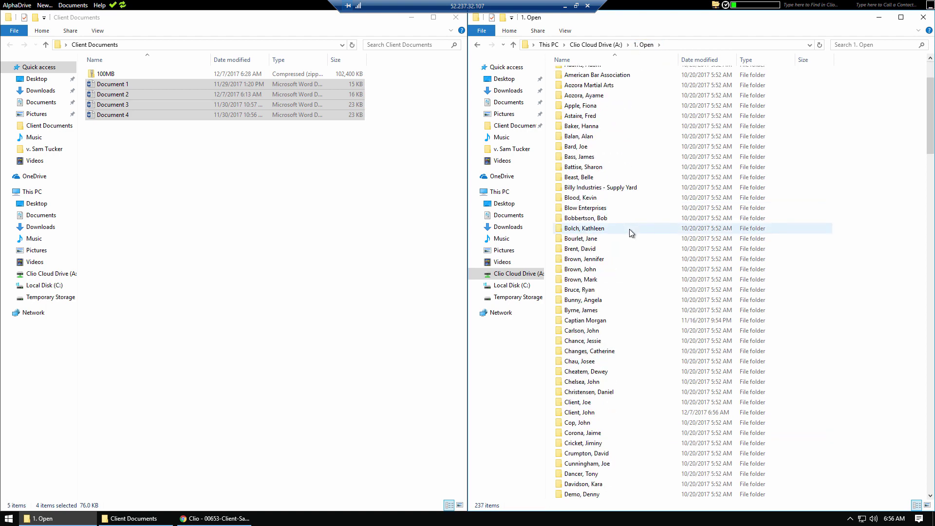
double_click(585, 413)
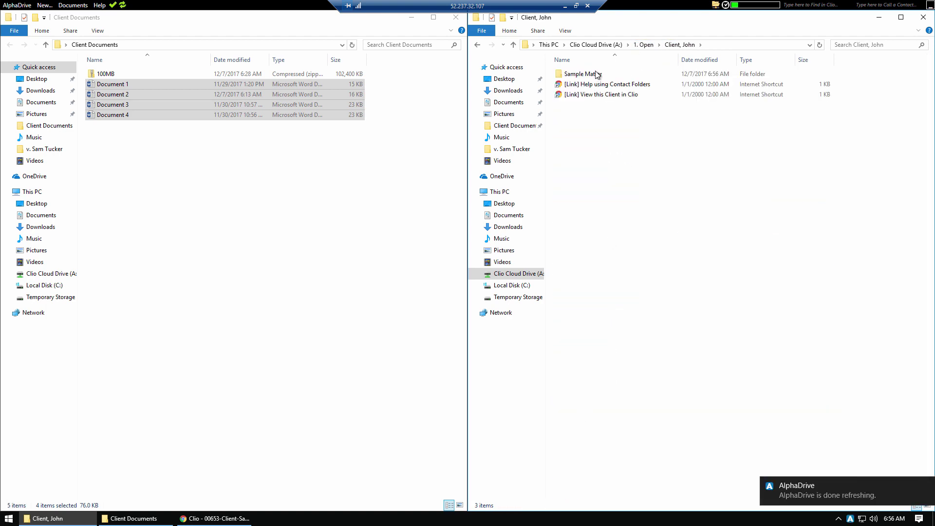
double_click(597, 74)
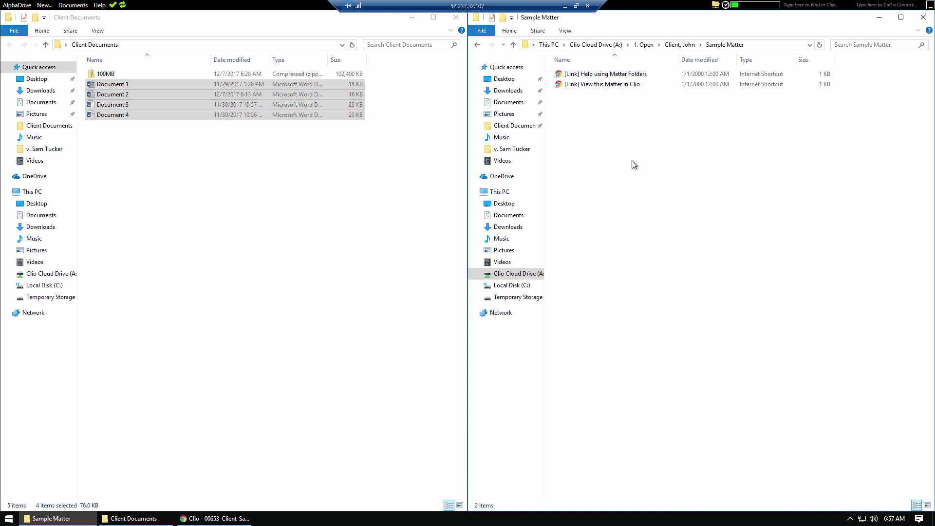
left_click(590, 44)
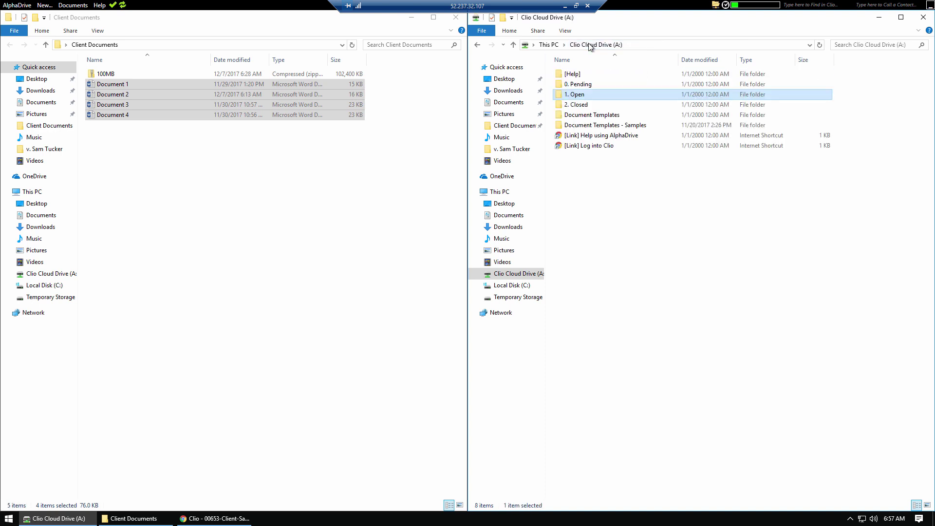
Step: Browse with the keyboard into 1. Open and the client's Sample Matter, back to root, and activate drive search
left_click(647, 275)
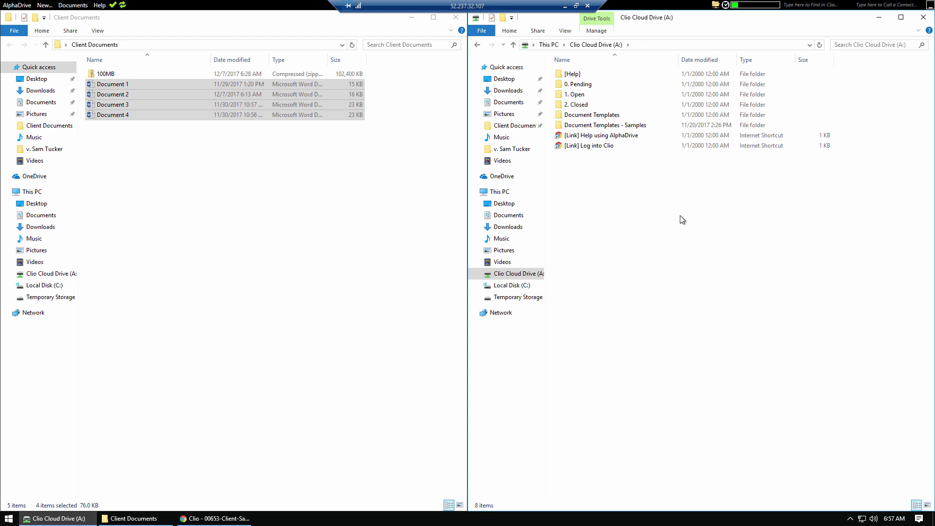
key("1")
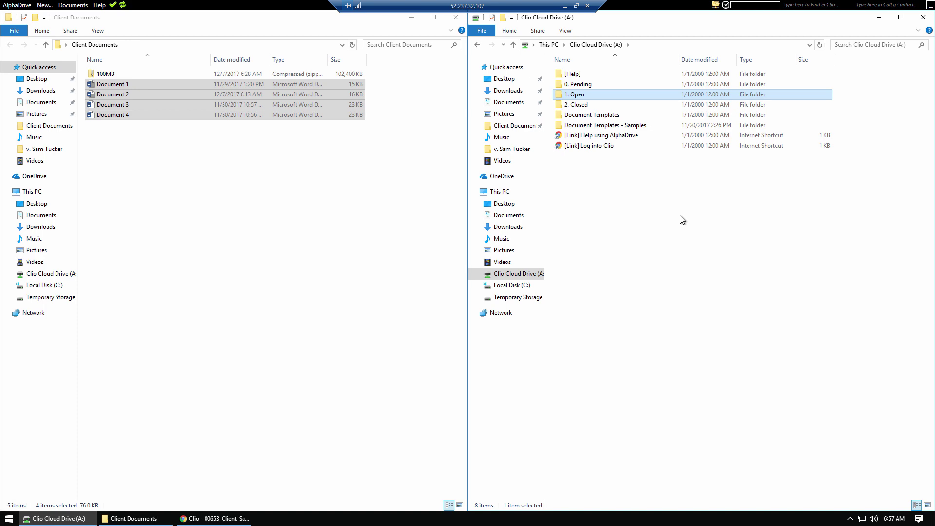
key("Return")
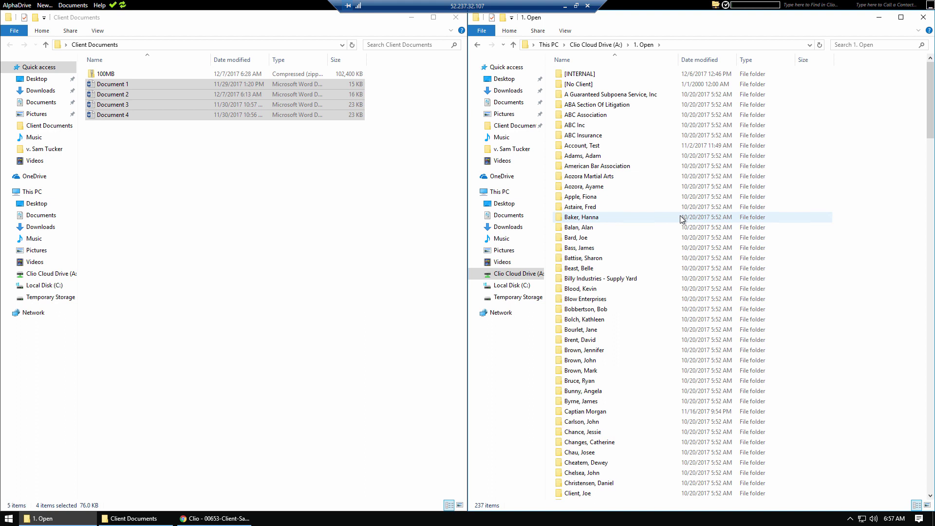
type("cl")
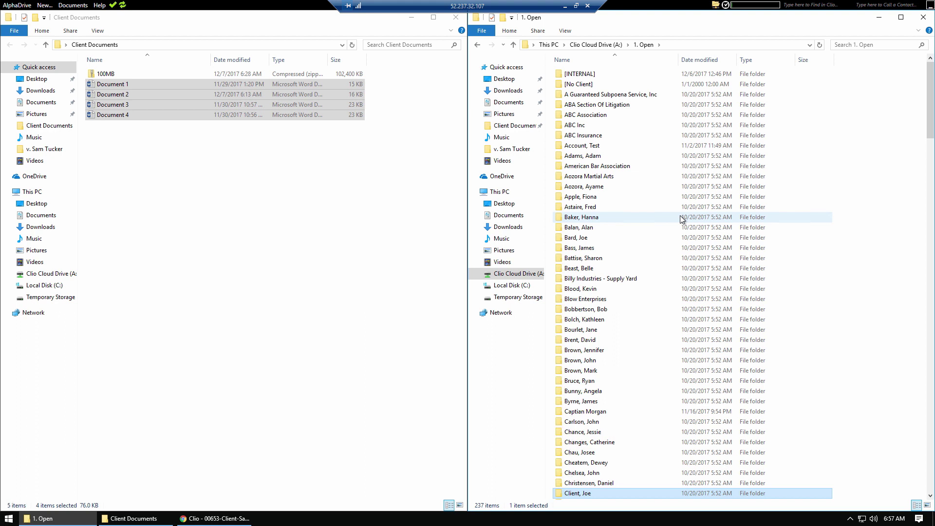
key("Down")
key("Return")
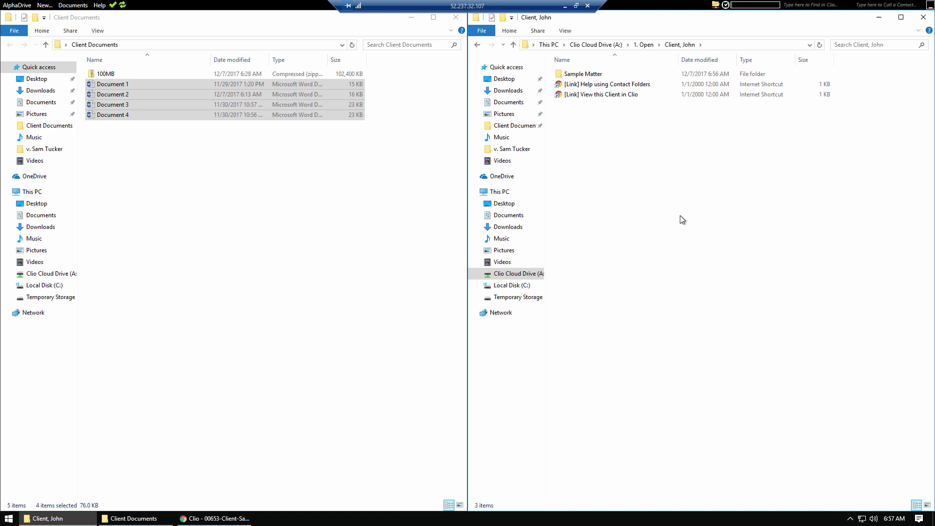
key("Down")
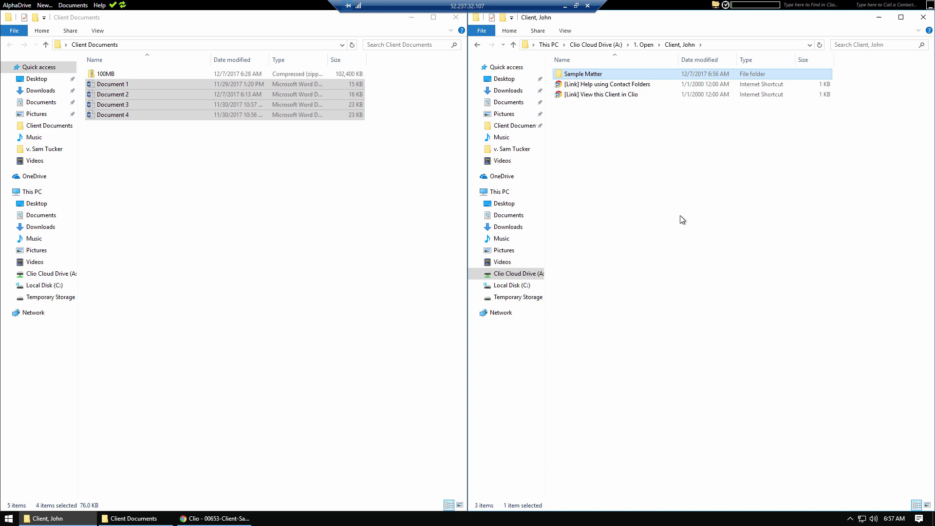
key("alt+Up")
key("alt+Up")
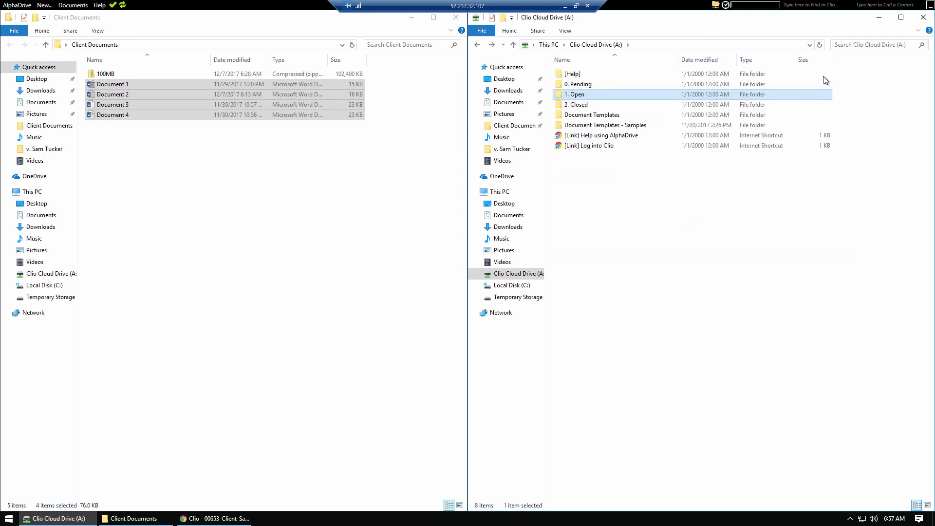
left_click(866, 47)
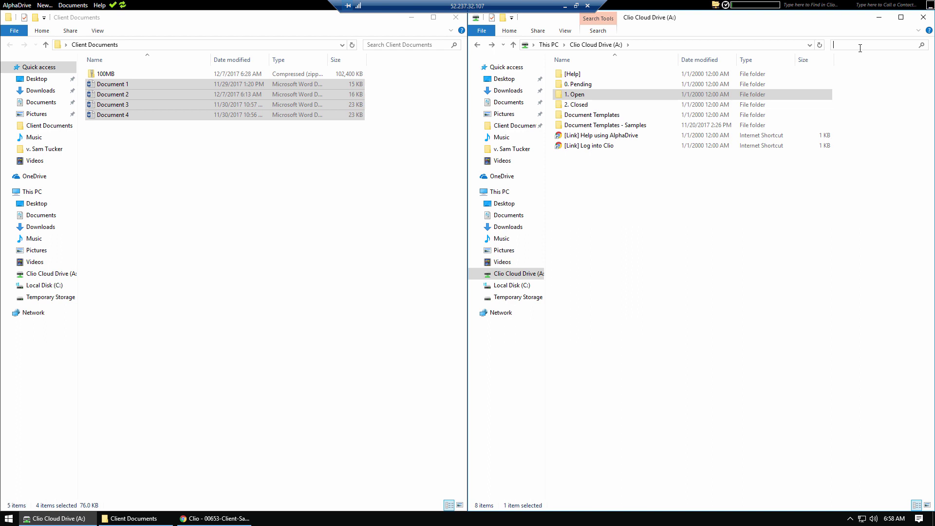
type("Motion")
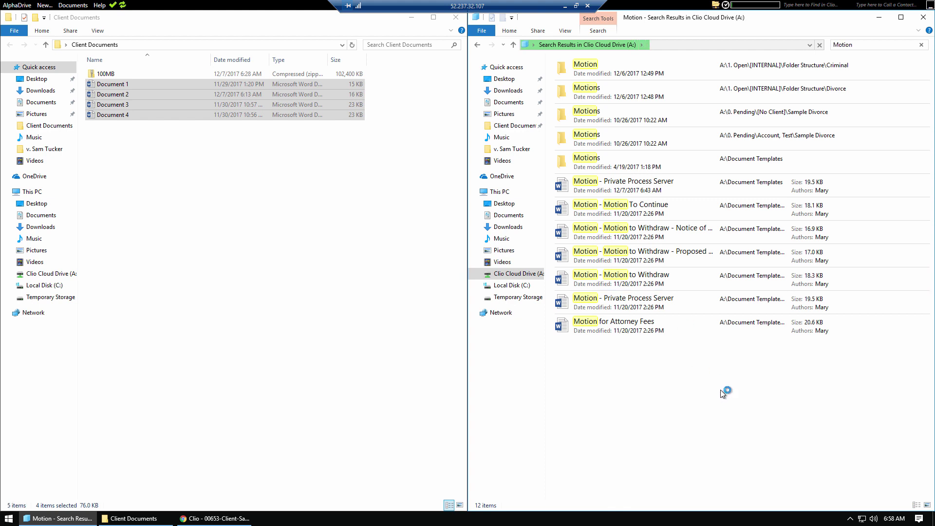
left_click(477, 45)
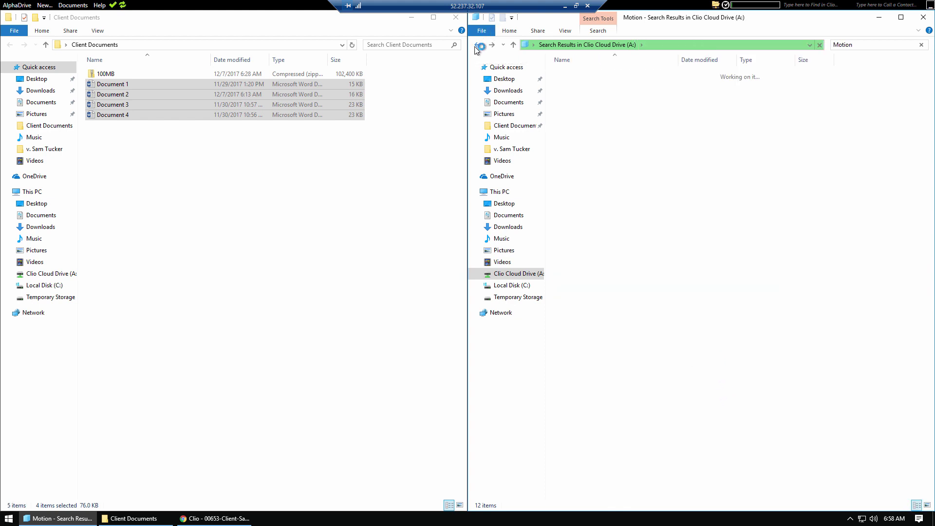
left_click(676, 296)
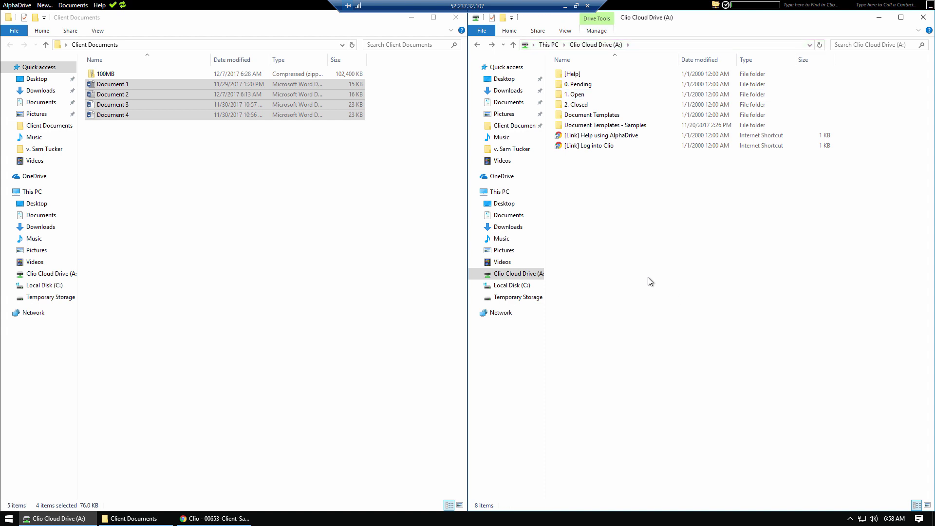
Step: Close the Clio Cloud Drive and Client Documents Explorer windows
left_click(327, 289)
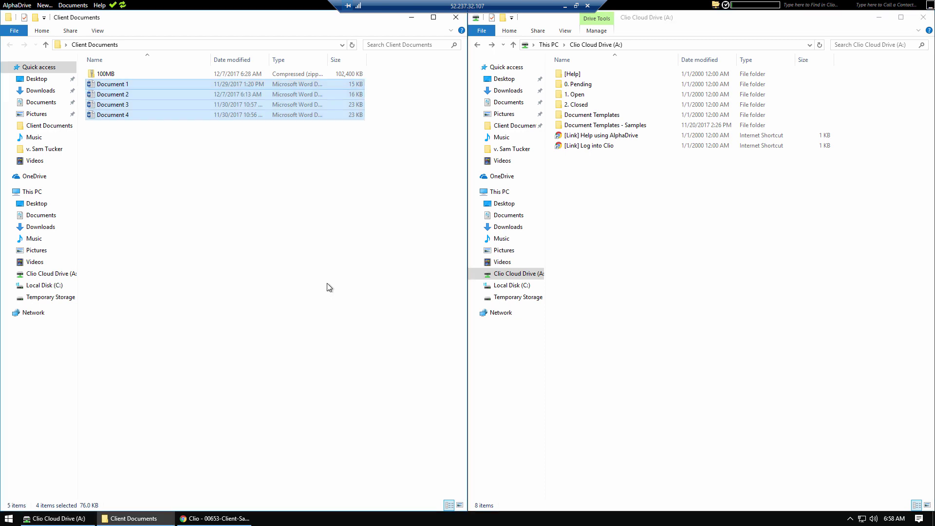
left_click(795, 236)
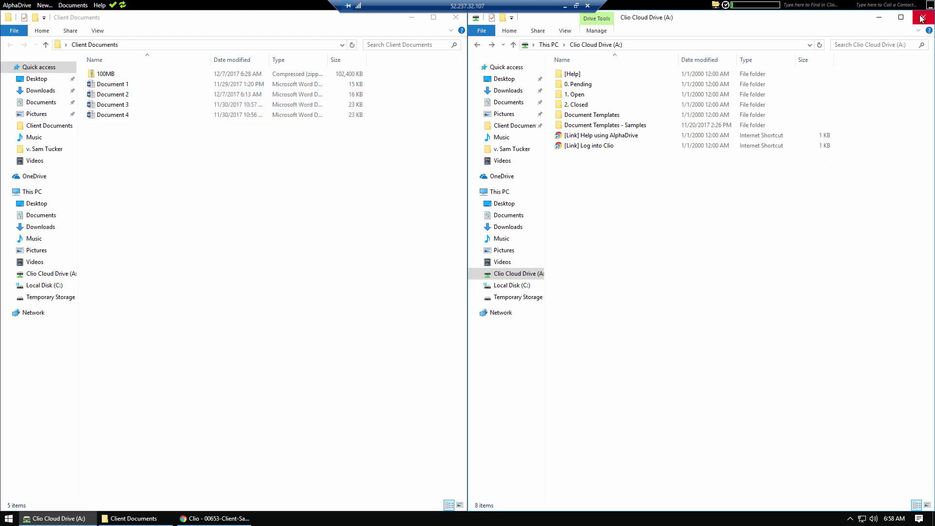
left_click(406, 238)
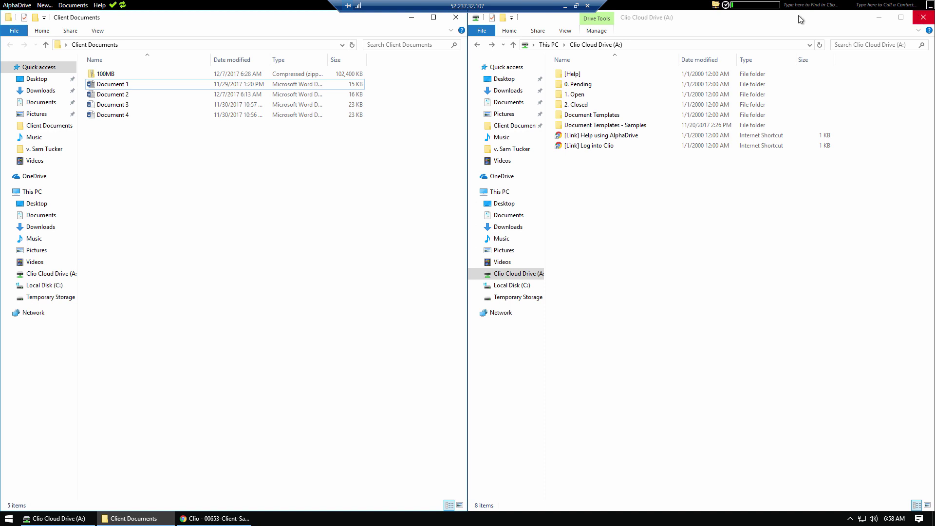
left_click(923, 17)
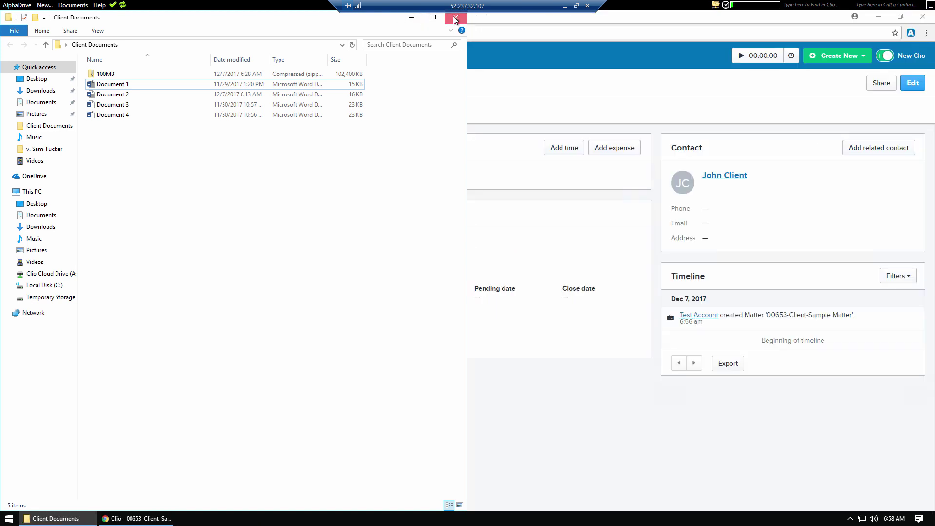
left_click(456, 18)
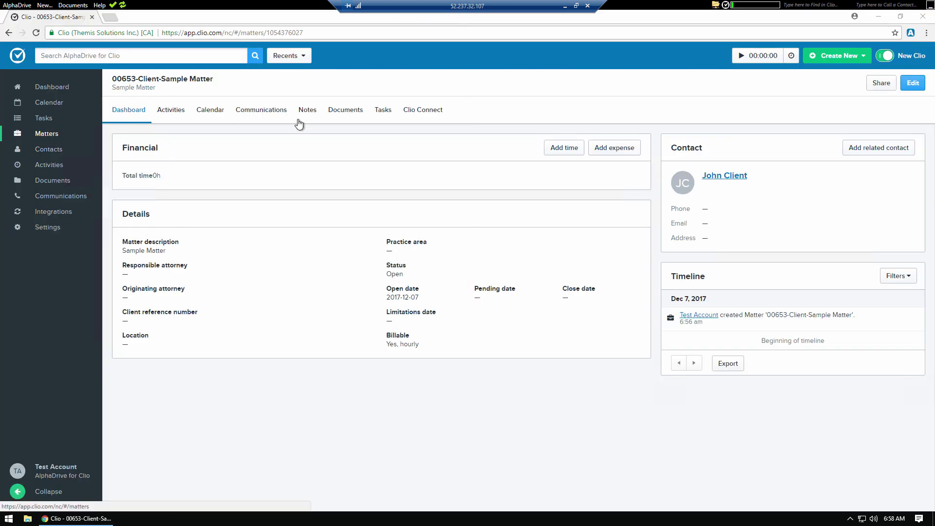
Step: Search Clio for 'tucker' and open the 00580-ABC Insurance matter's documents
left_click(144, 54)
type("tucker")
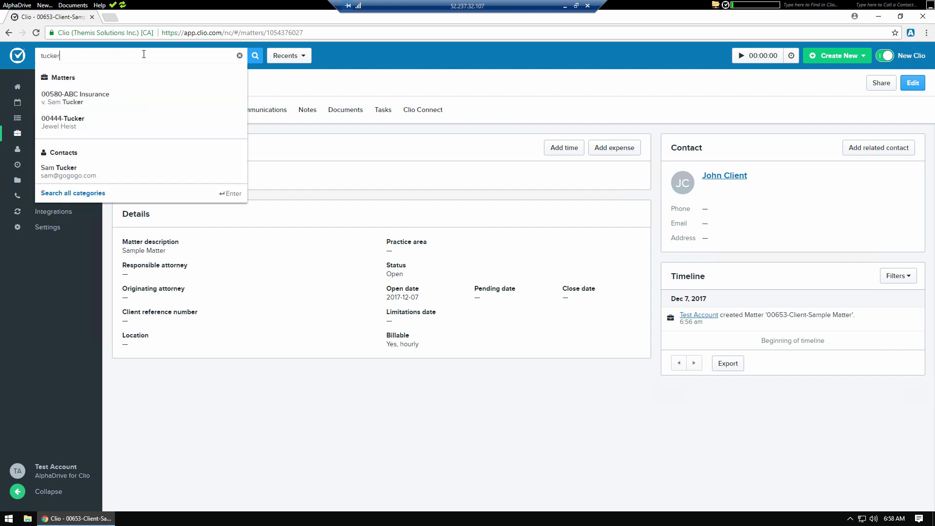
key("Return")
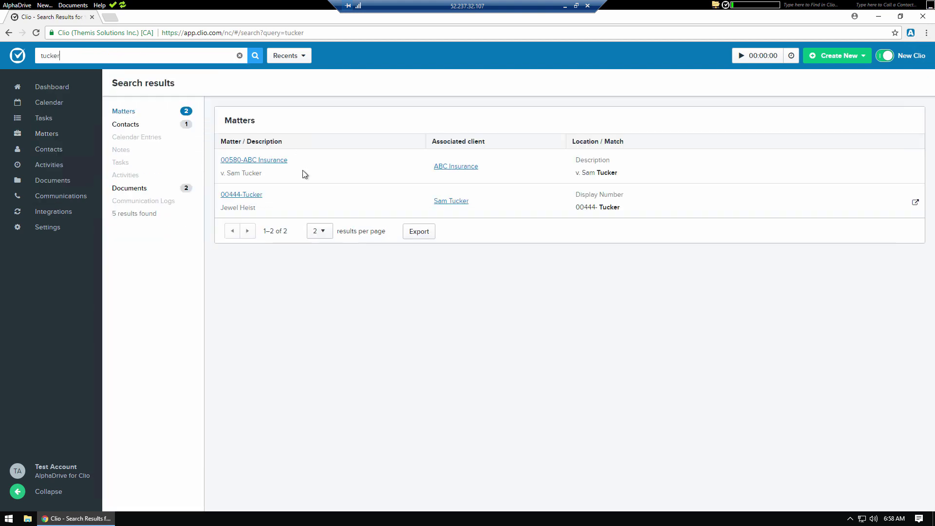
left_click(270, 161)
left_click(347, 112)
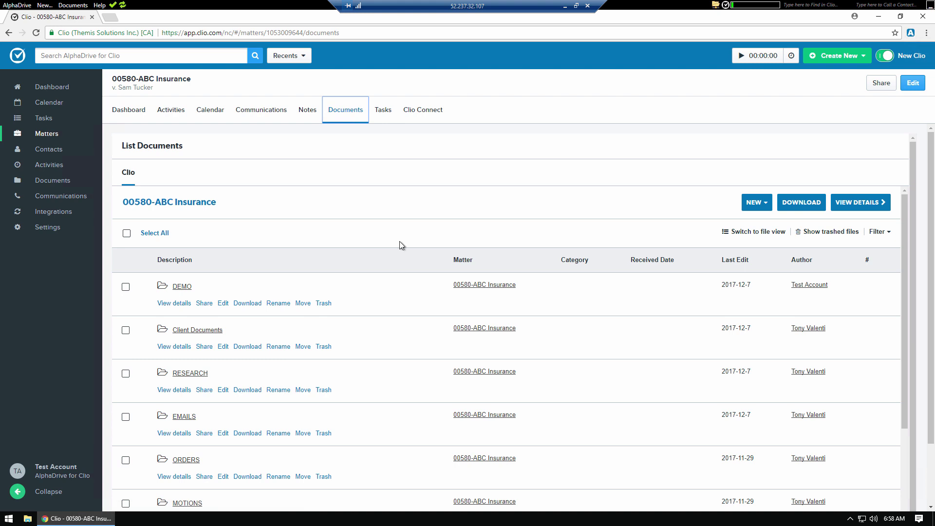
Step: Scroll the documents list and open the second Fee Agreement.docx in Word
scroll(403, 241, "down", 2)
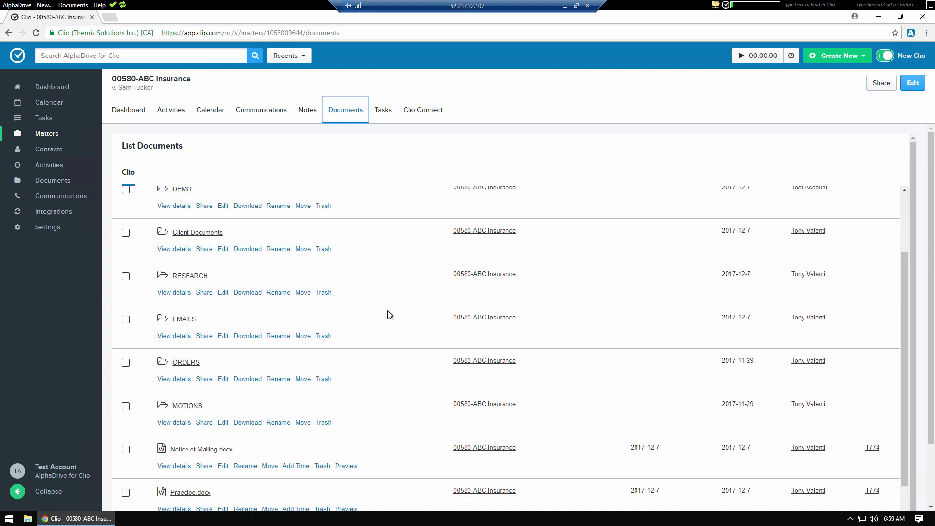
scroll(389, 316, "down", 2)
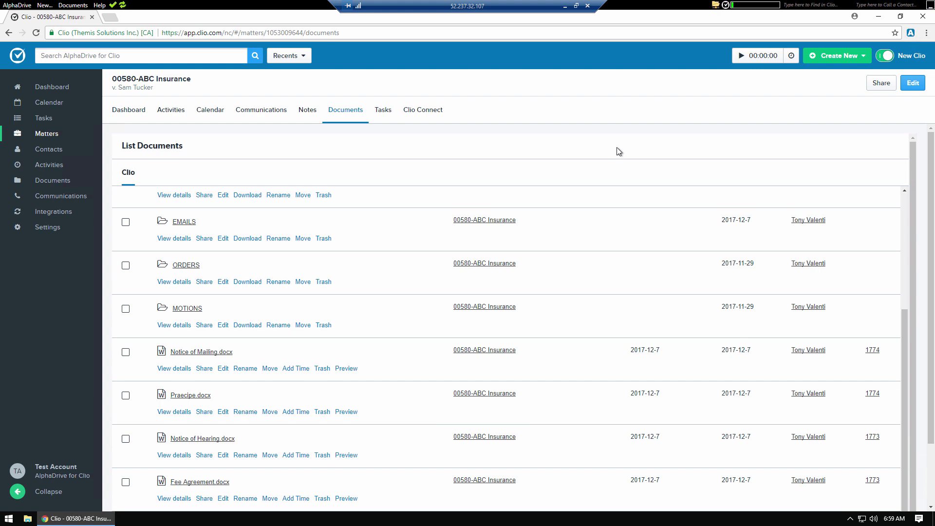
scroll(334, 350, "down", 1)
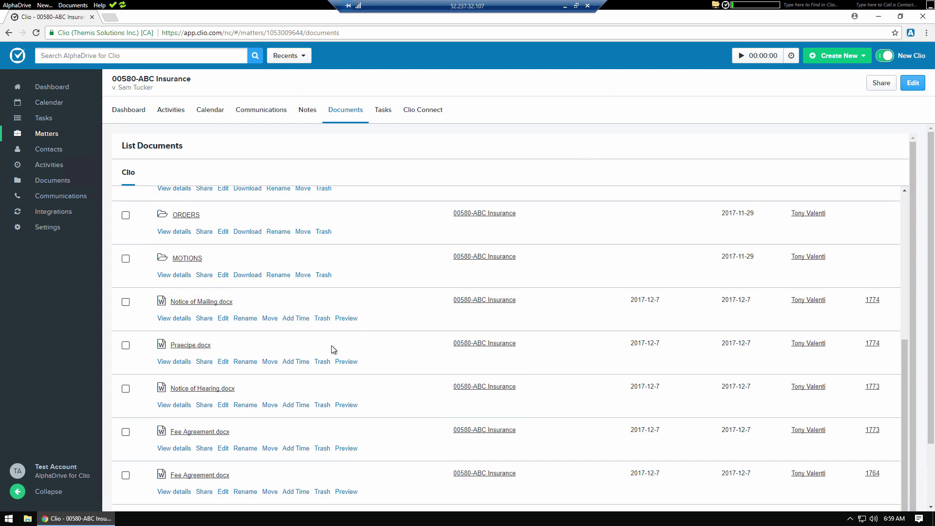
left_click(209, 476)
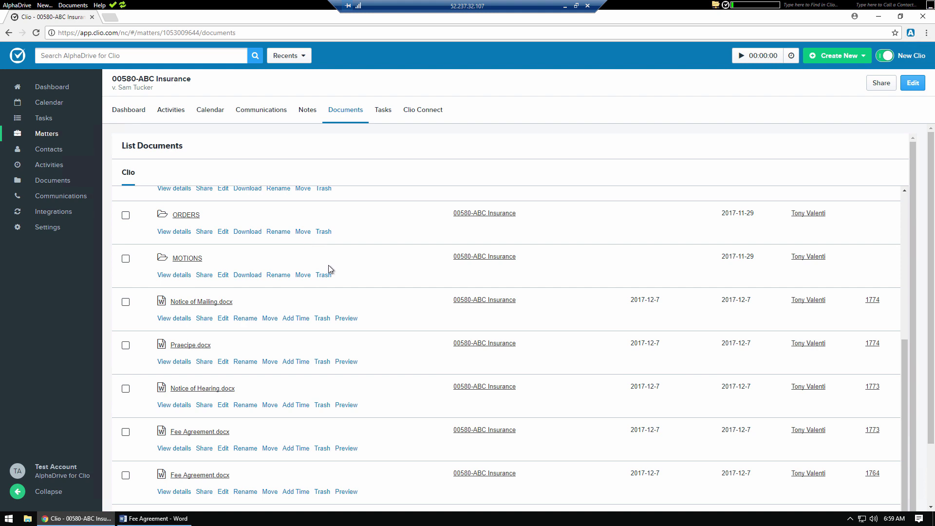
Step: Dock Word on the right and Clio on the left, showing Fee Agreement.docx details
left_click(161, 519)
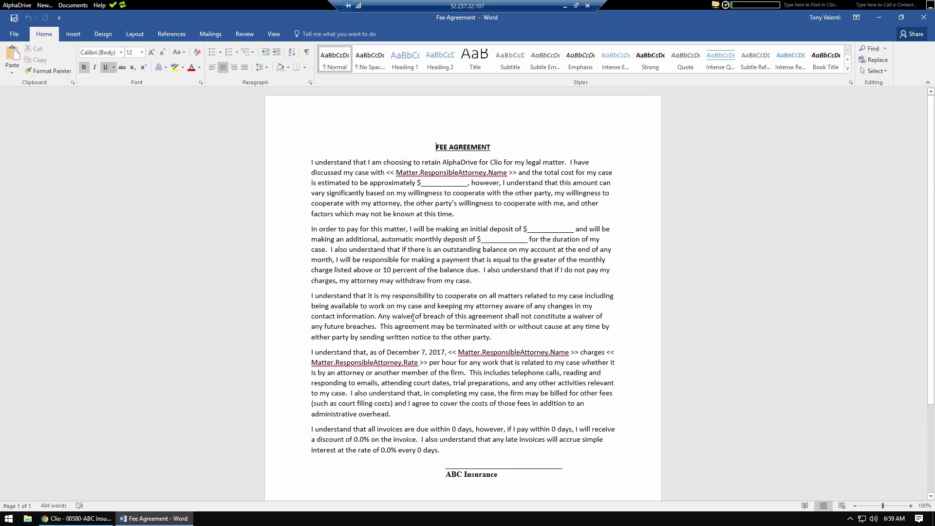
key("super+Right")
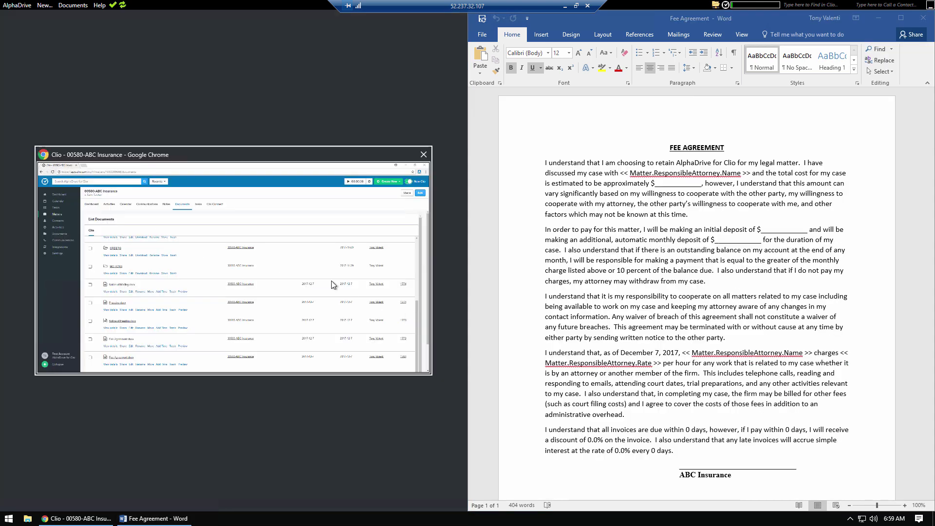
left_click(332, 281)
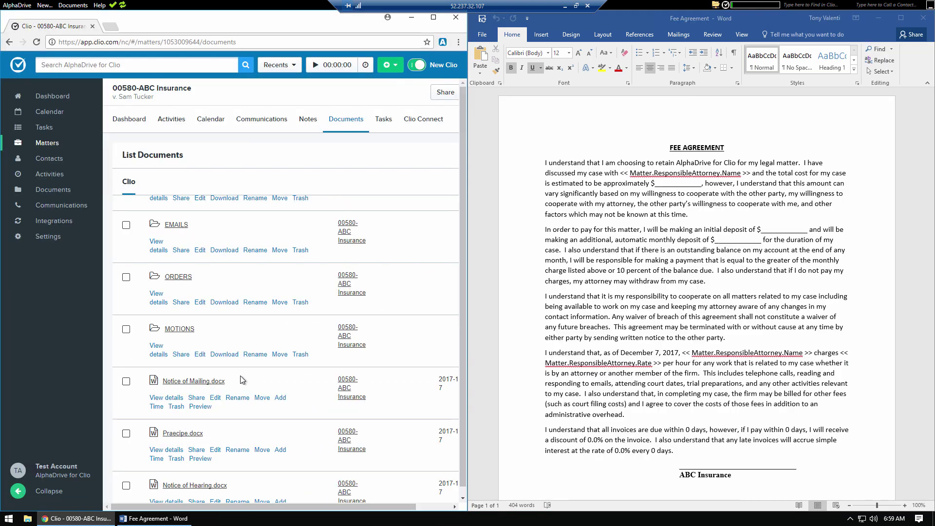
scroll(240, 380, "down", 3)
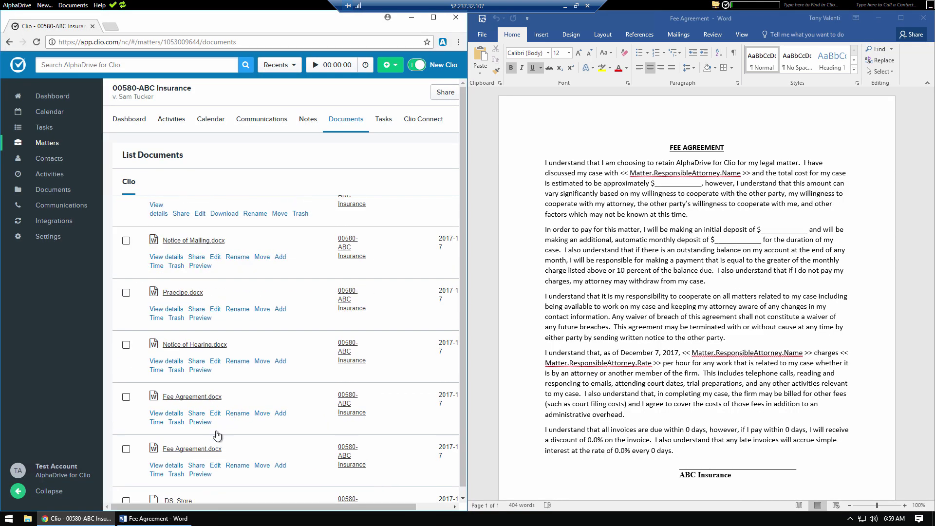
left_click(166, 466)
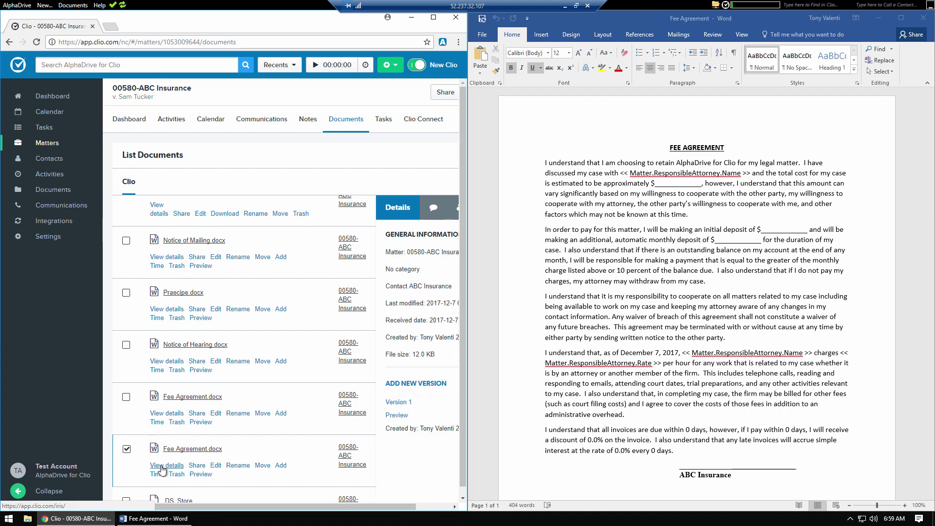
Step: Append 'Modified' to the FEE AGREEMENT heading, save, and confirm Version 2 in Clio
left_click(729, 150)
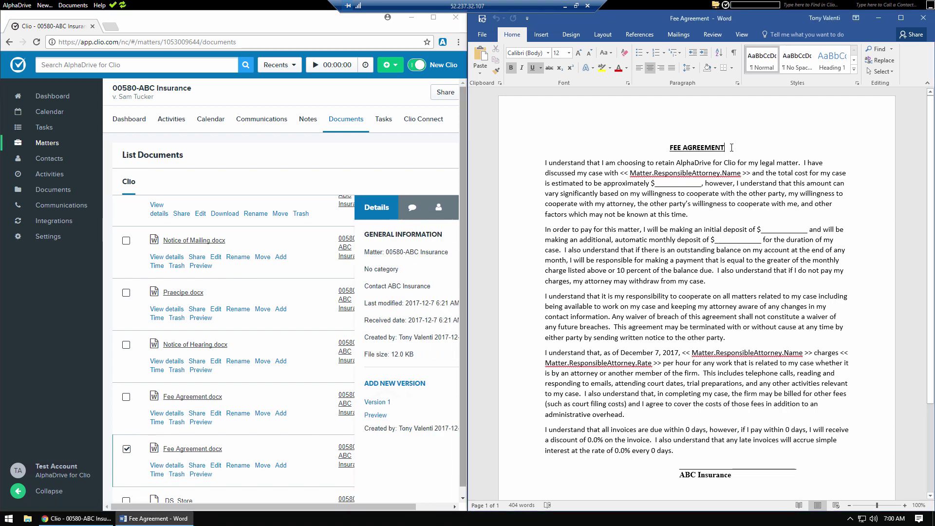
type("Mo")
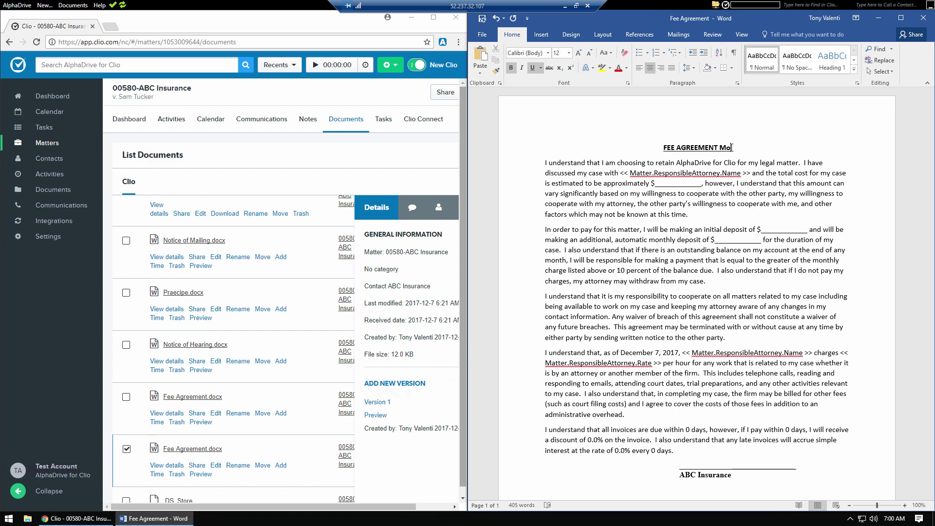
type("dified")
left_click(482, 19)
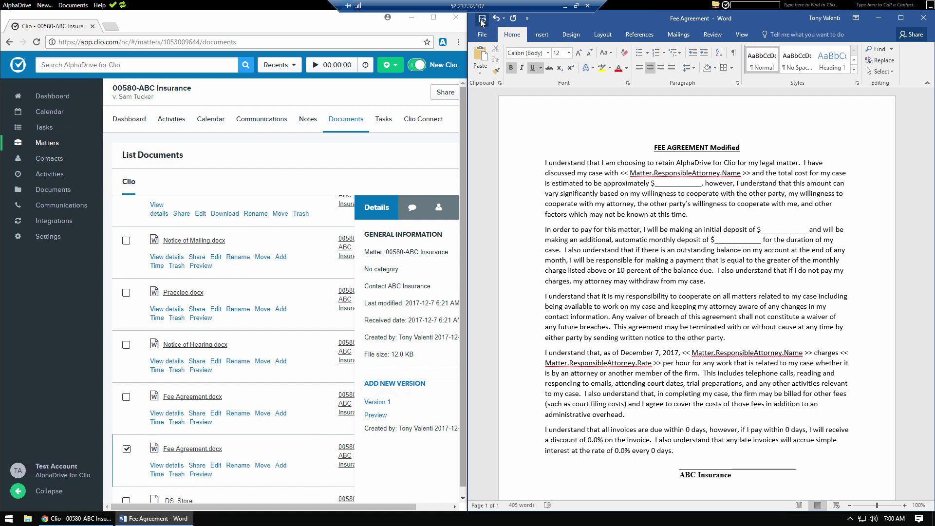
left_click(171, 468)
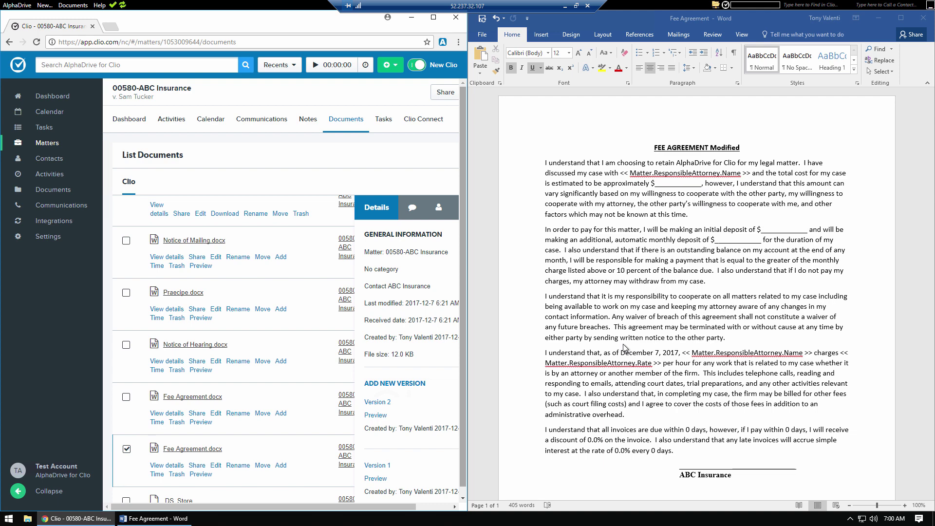
left_click(697, 315)
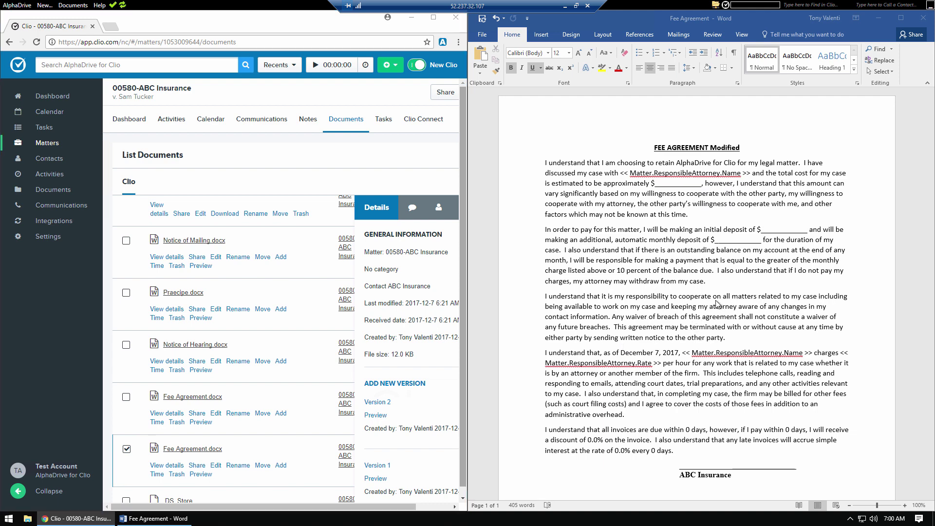
Step: Close Word, view the AlphaDrive extension menu, and reopen Fee Agreement.docx from Clio
left_click(923, 22)
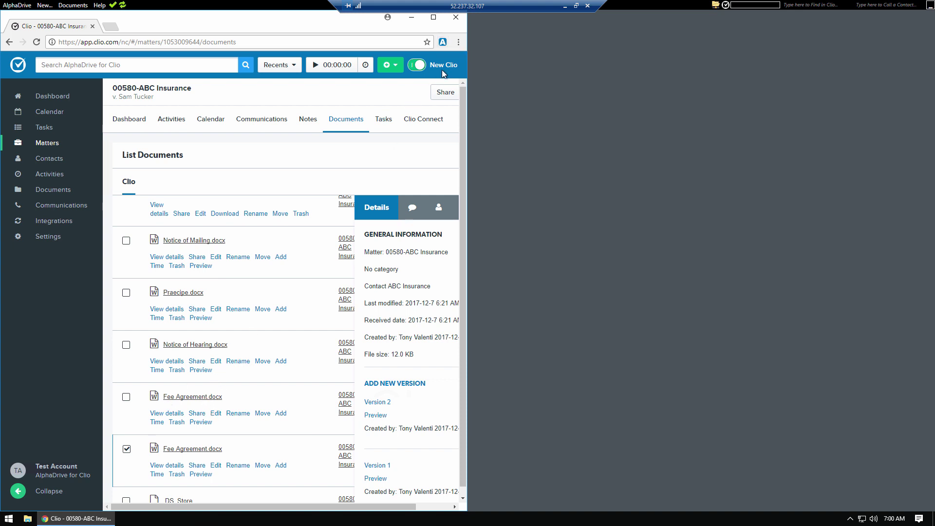
right_click(442, 43)
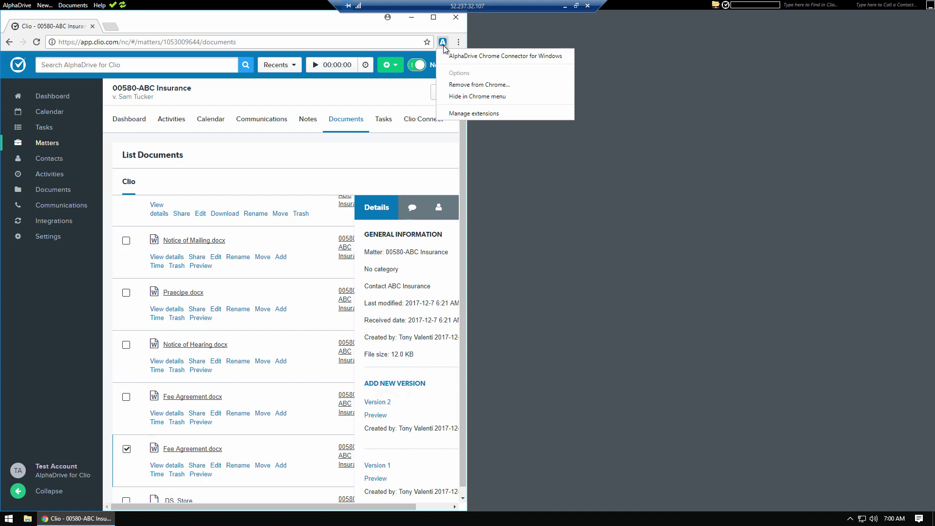
left_click(375, 97)
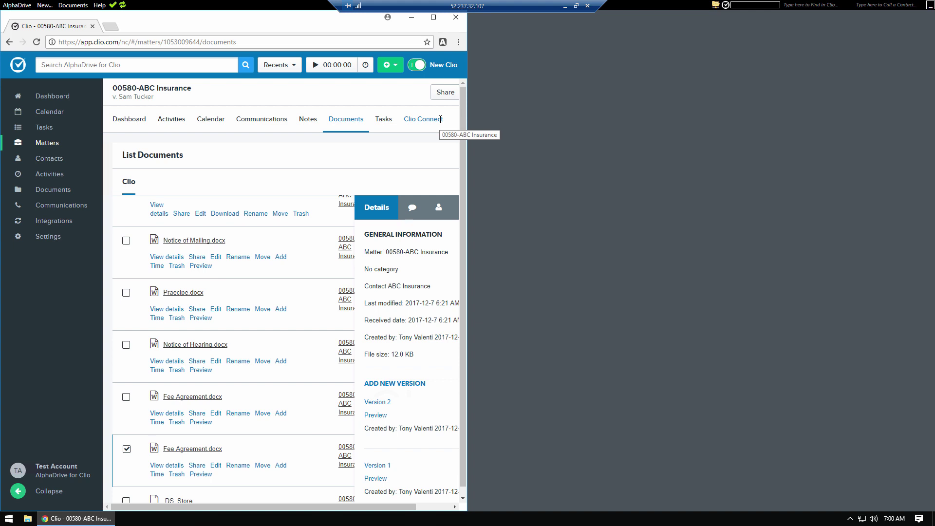
left_click(201, 449)
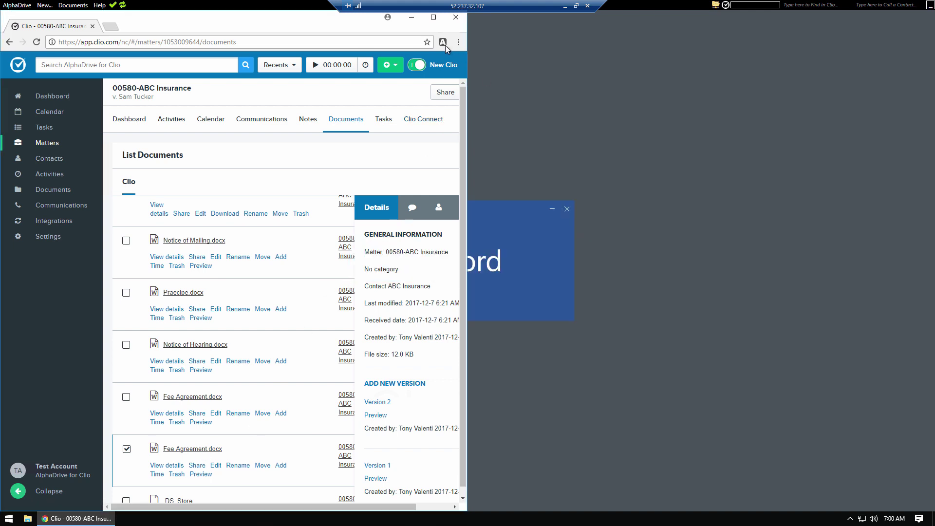
left_click(568, 209)
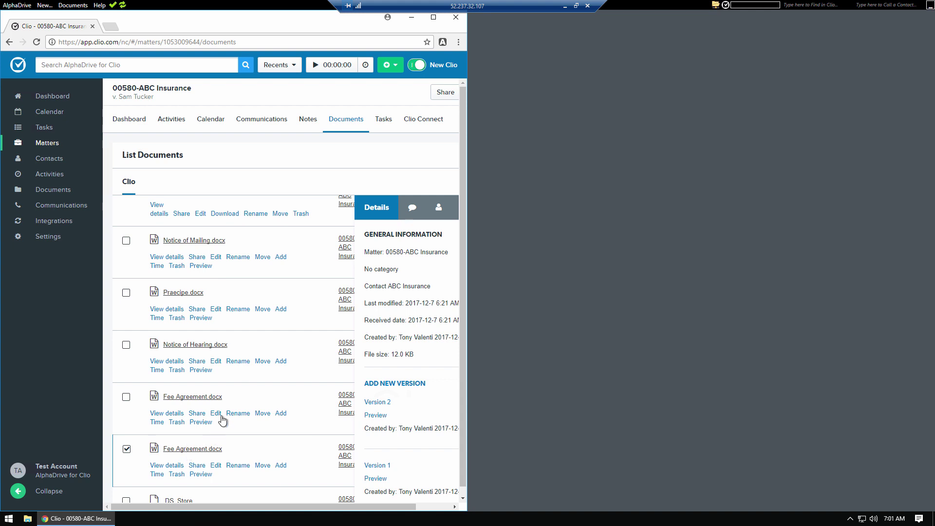
Step: Maximize the Clio browser and start a search of Clio records
left_click(434, 19)
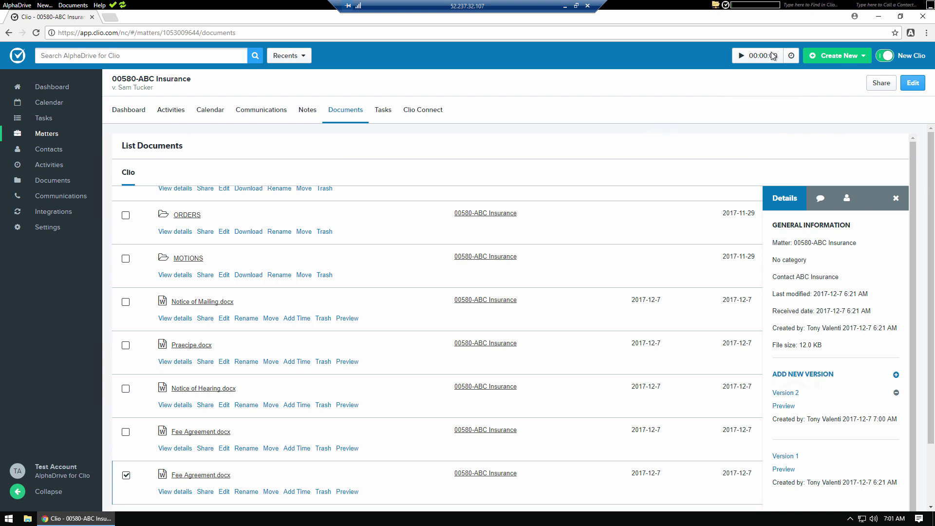
left_click(810, 5)
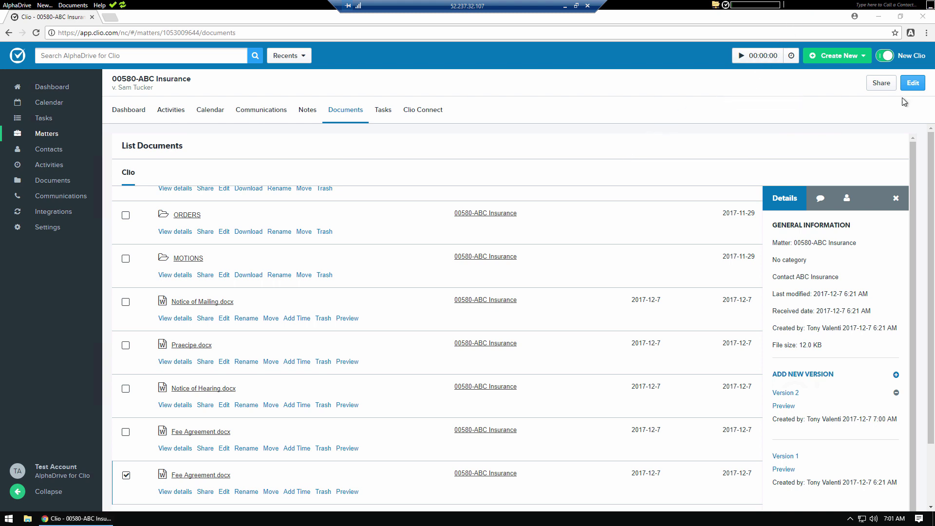
left_click(832, 95)
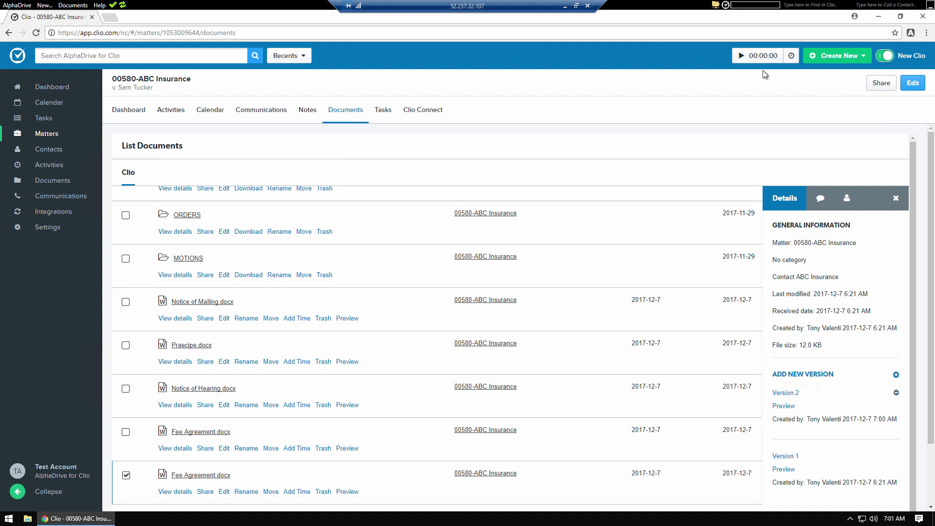
left_click(810, 5)
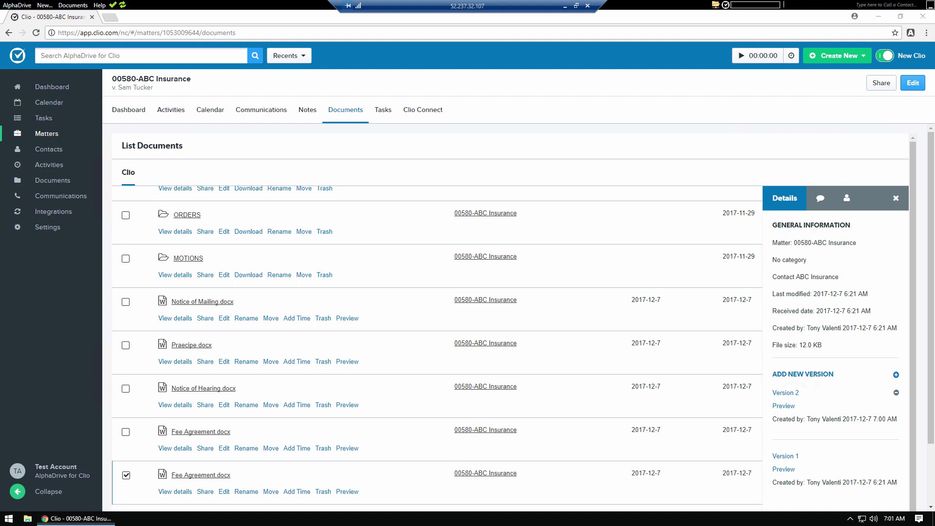
Step: Search Clio for the client's surname, correcting a misspelled first try, to find matter 00580-ABC Insurance
type("Ticker")
key("Return")
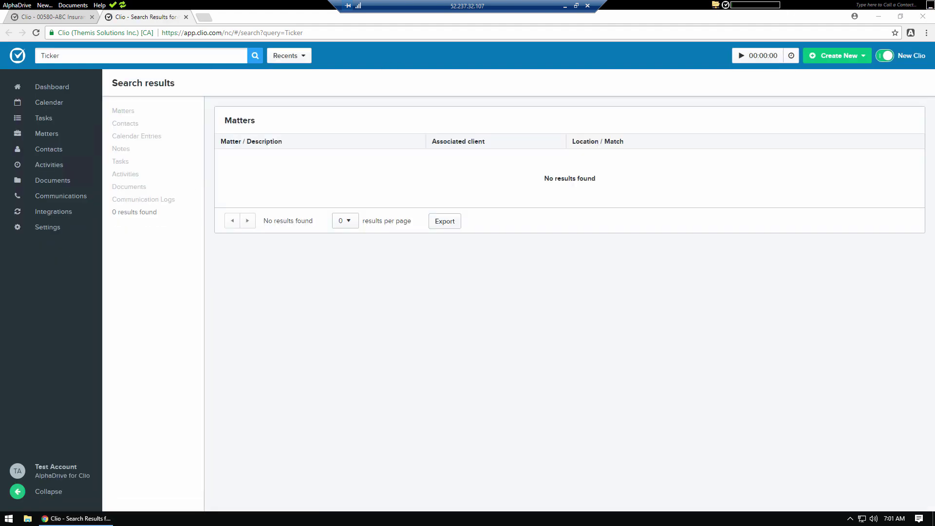
type("tucker")
key("Return")
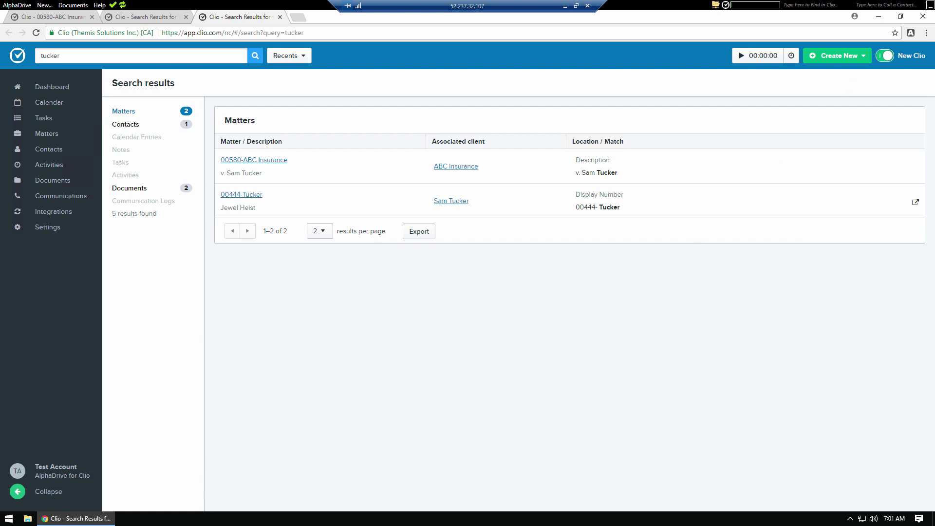
left_click(872, 4)
left_click(15, 5)
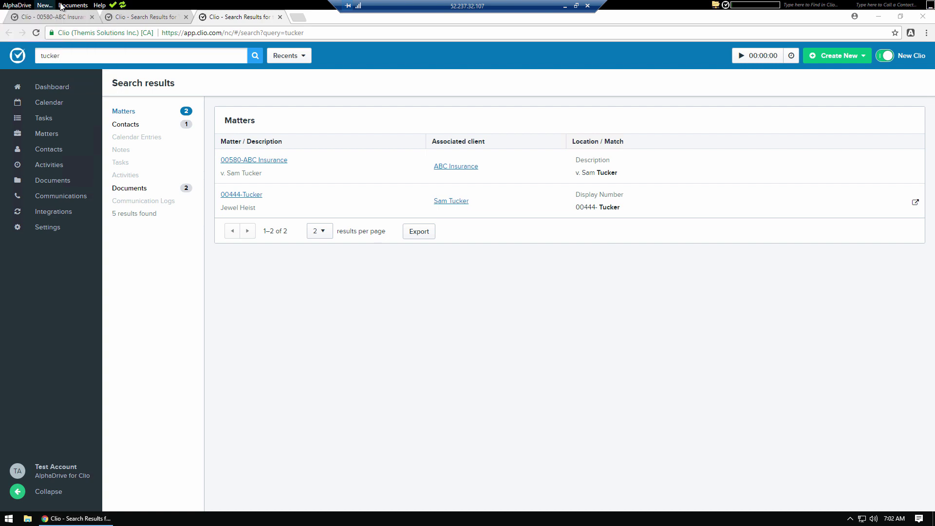
mouse_move(62, 7)
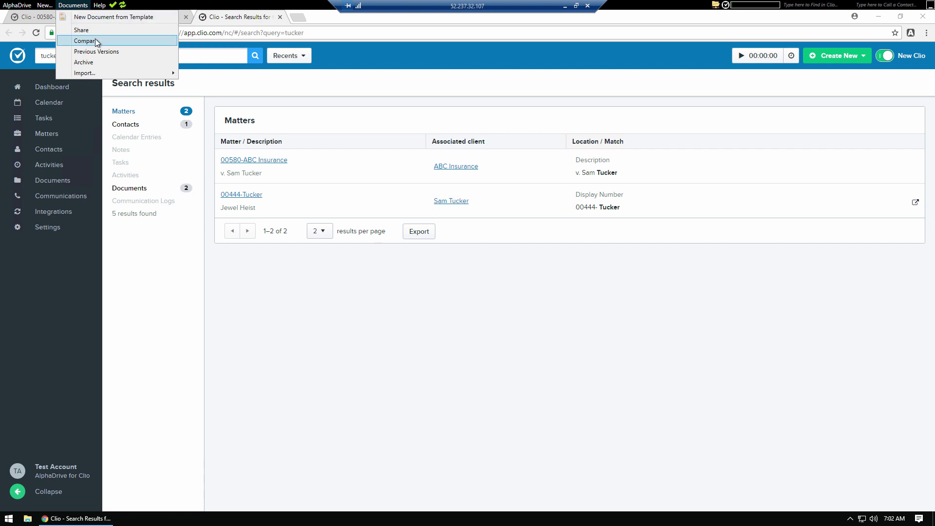
mouse_move(118, 73)
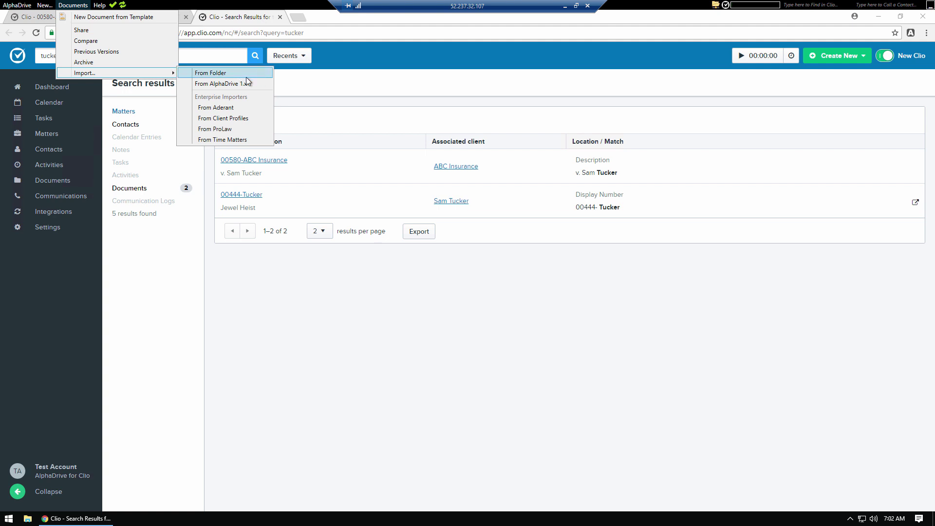
left_click(482, 252)
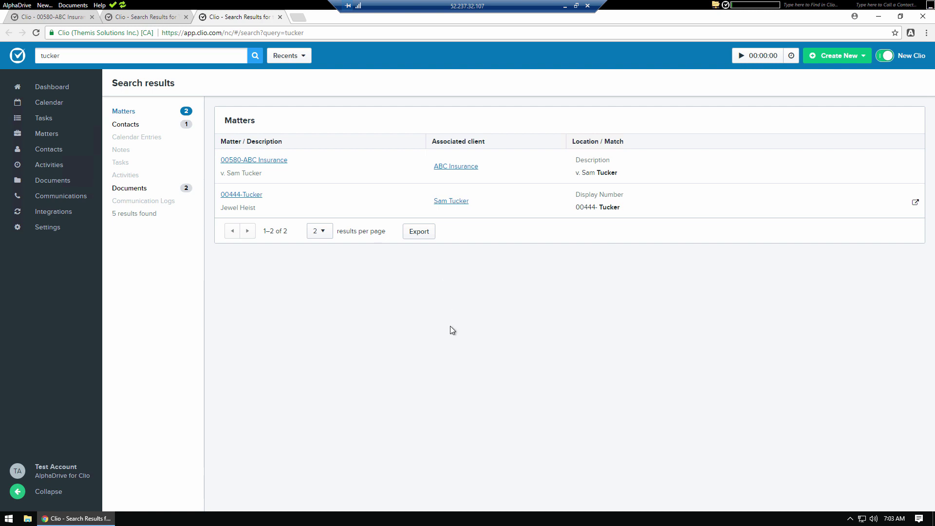
Step: Open Clio Settings > Personal > Apps to list AlphaDrive for Windows as an authorized app
left_click(46, 228)
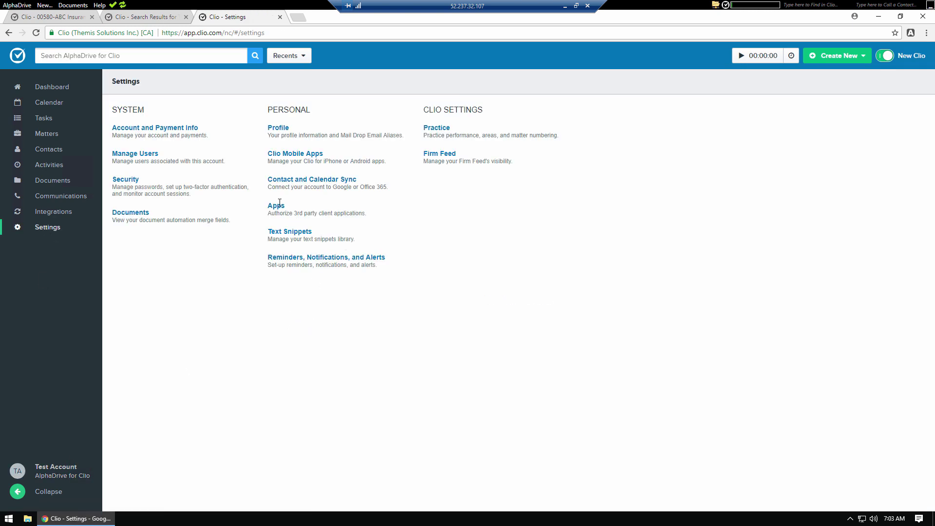
left_click(276, 209)
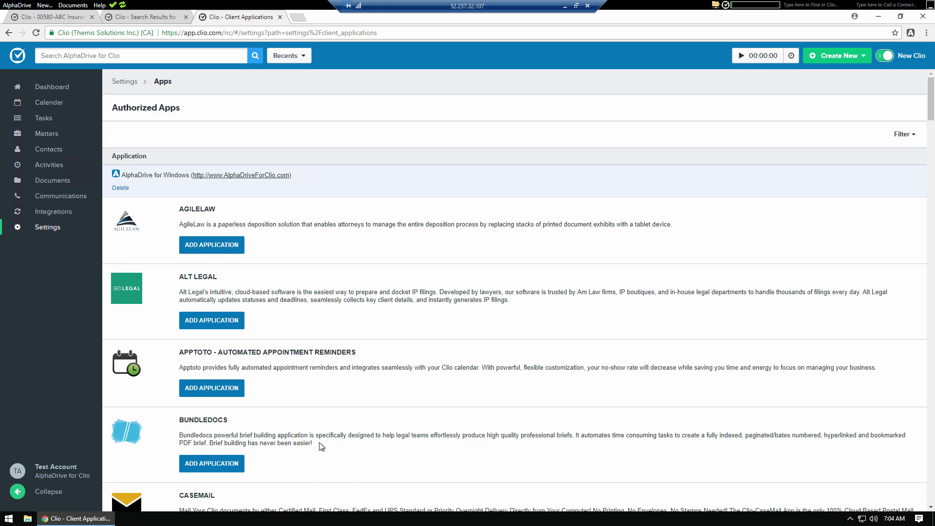
Step: Launch Notepad from the Start search with 'no' and type the user's e-mail address
left_click(9, 519)
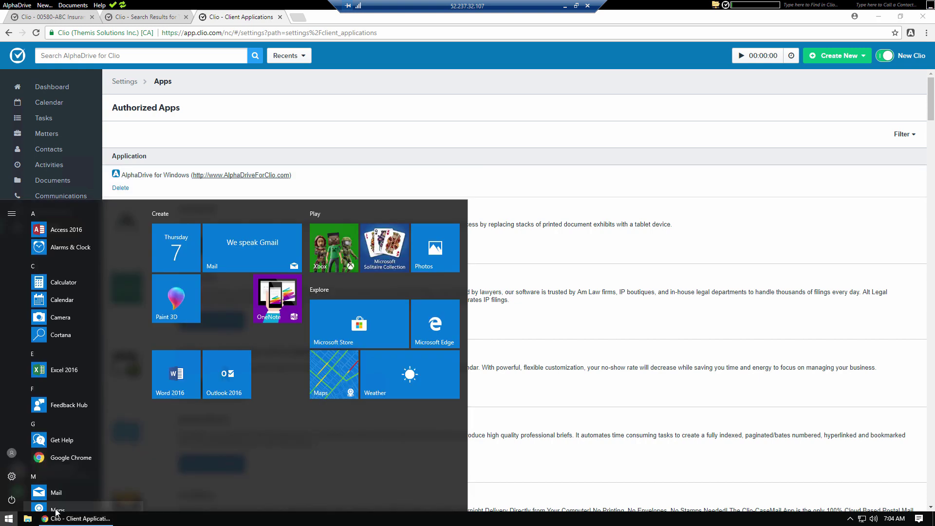
type("no")
key("Return")
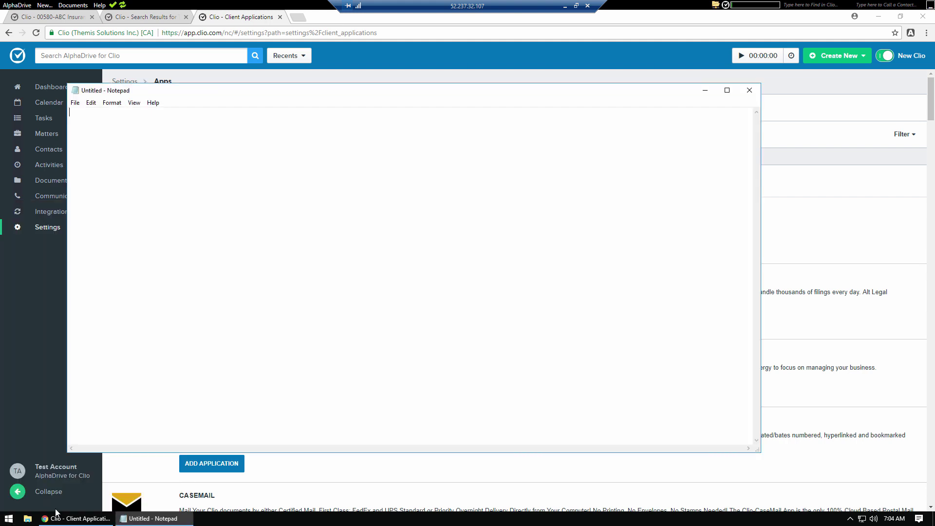
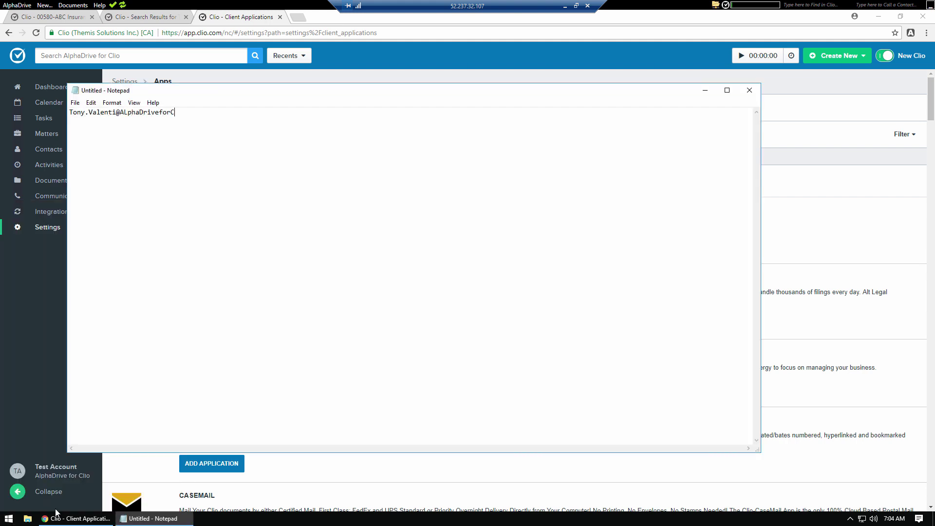